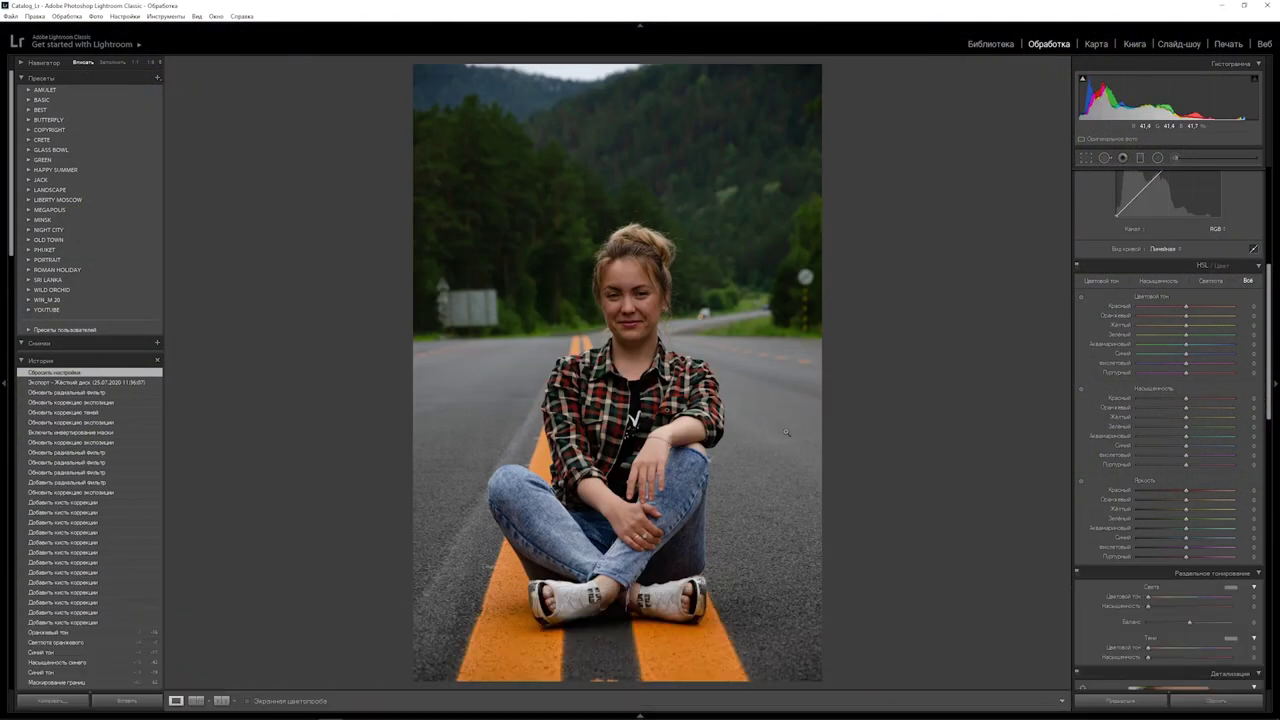
# - Crop the road portrait to 4x5, move the photo up in the frame and straighten it slightly
pyautogui.click(1087, 158)
pyautogui.click(1240, 194)
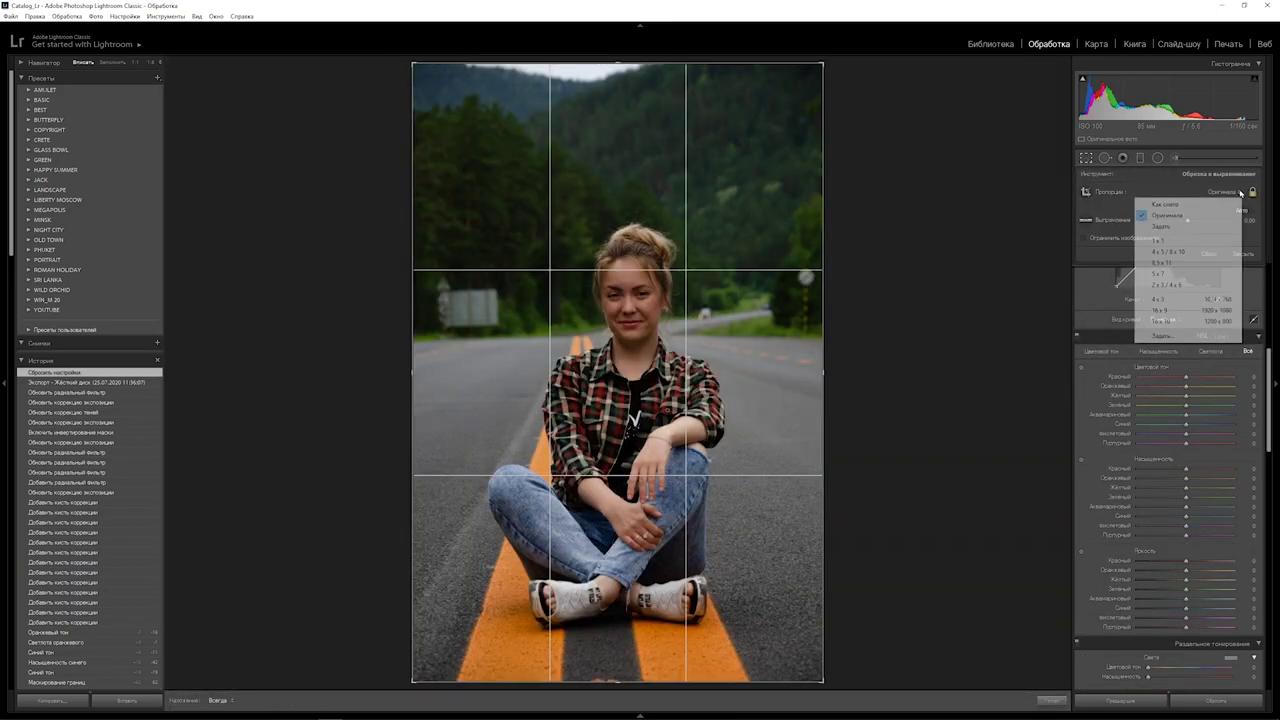
pyautogui.click(1178, 253)
pyautogui.moveTo(780, 354); pyautogui.dragTo(786, 314)
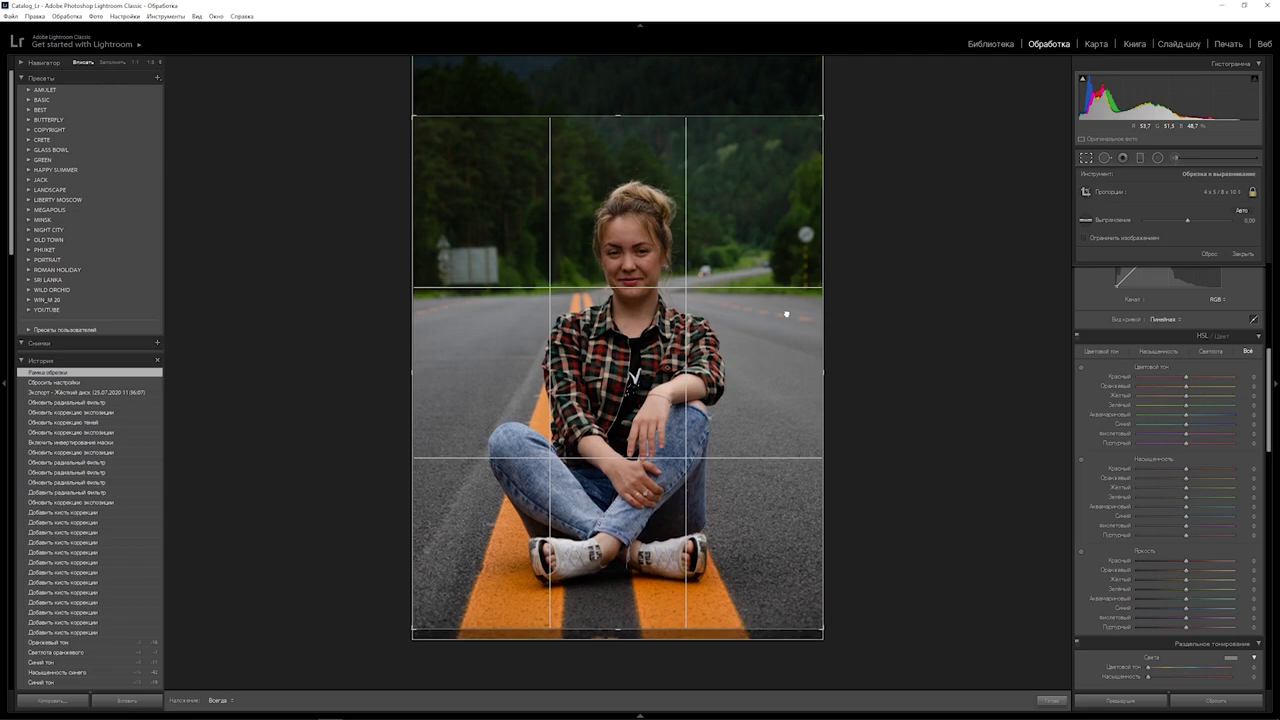
pyautogui.moveTo(837, 106); pyautogui.dragTo(844, 103)
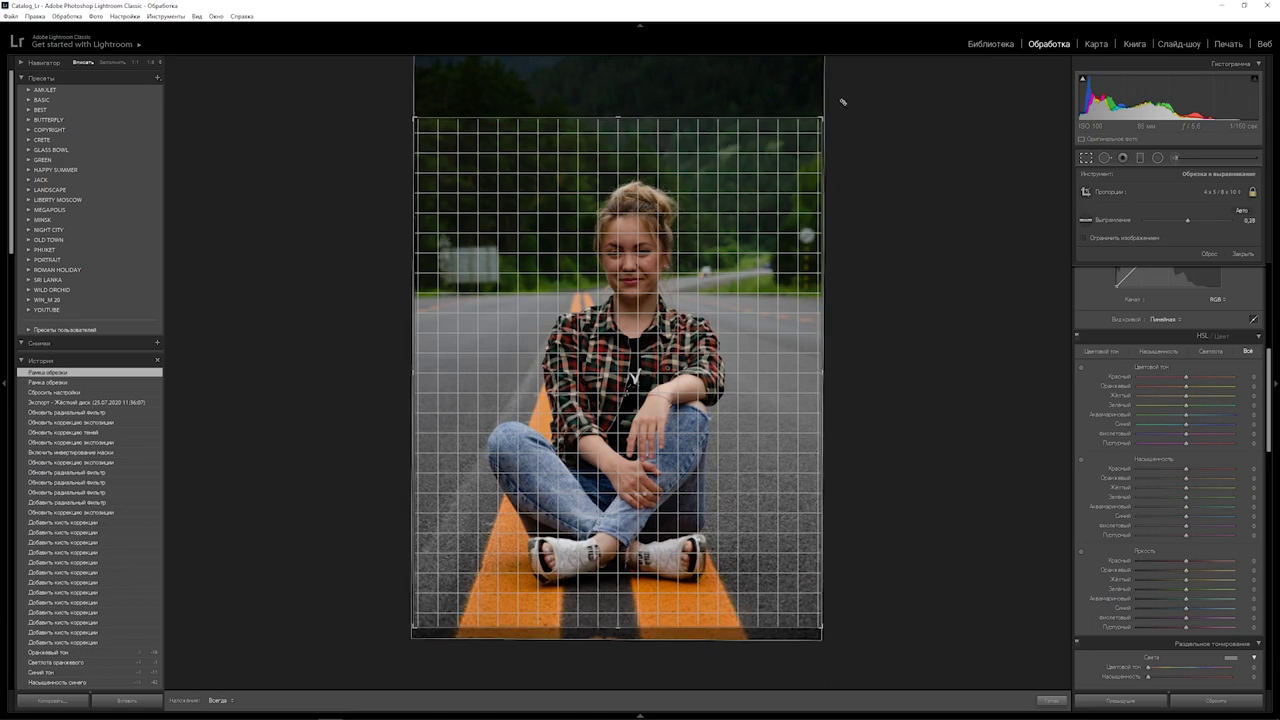
pyautogui.moveTo(844, 103); pyautogui.dragTo(843, 101)
pyautogui.press('Return')
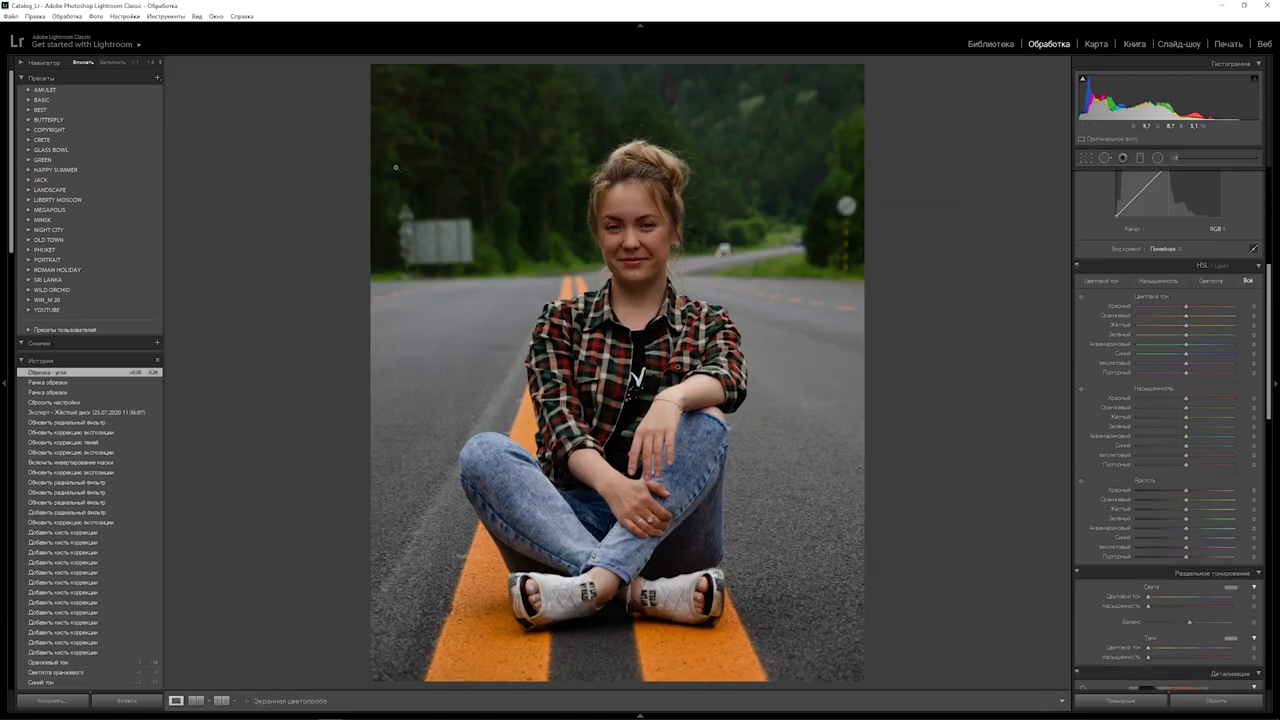
# - Apply the Butterfly_001 user preset to the portrait
pyautogui.click(29, 120)
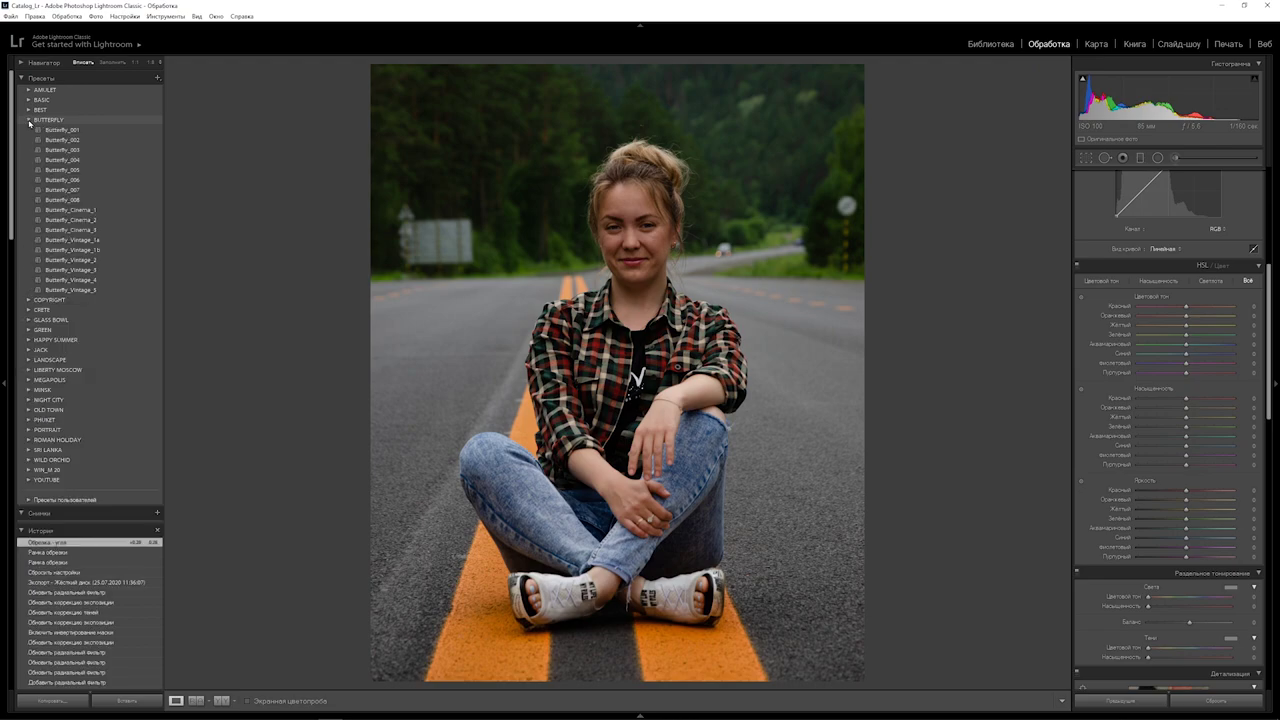
pyautogui.click(29, 120)
pyautogui.click(29, 329)
pyautogui.click(62, 340)
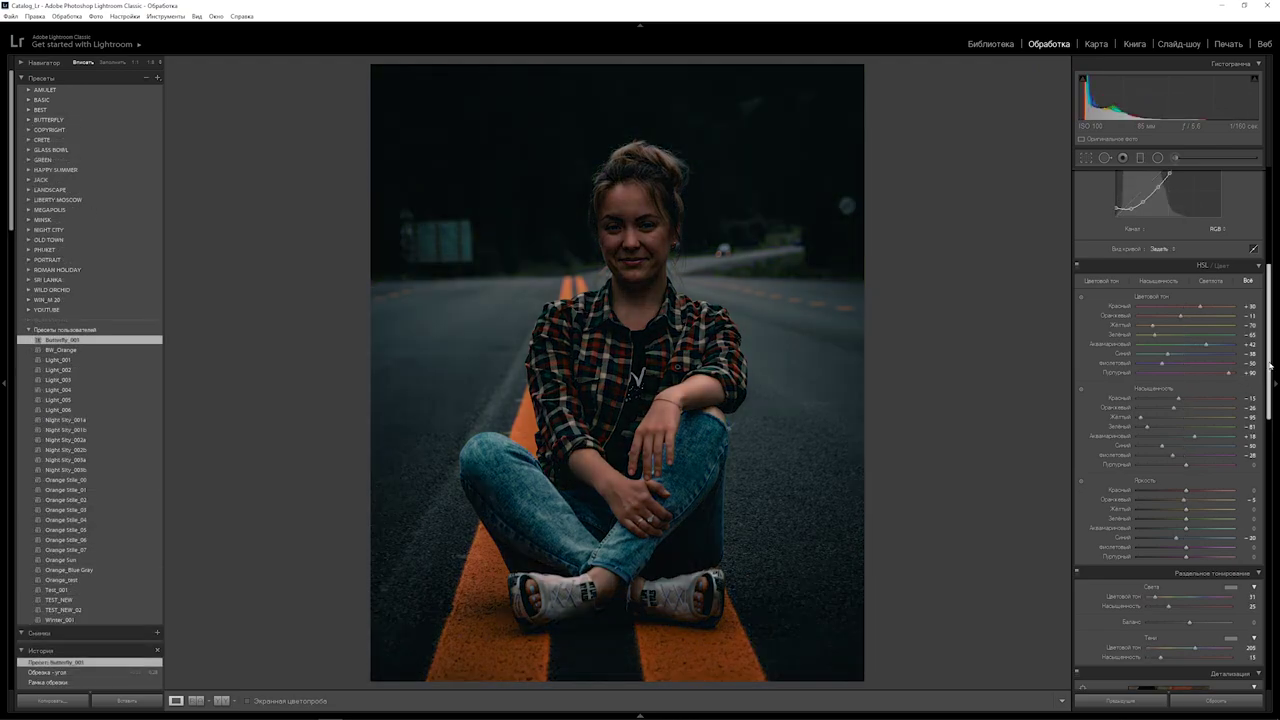
# - Raise exposure to about +1.42, set temperature 6303 and tint −6, then compare before/after
pyautogui.scroll(5, 1261, 328)
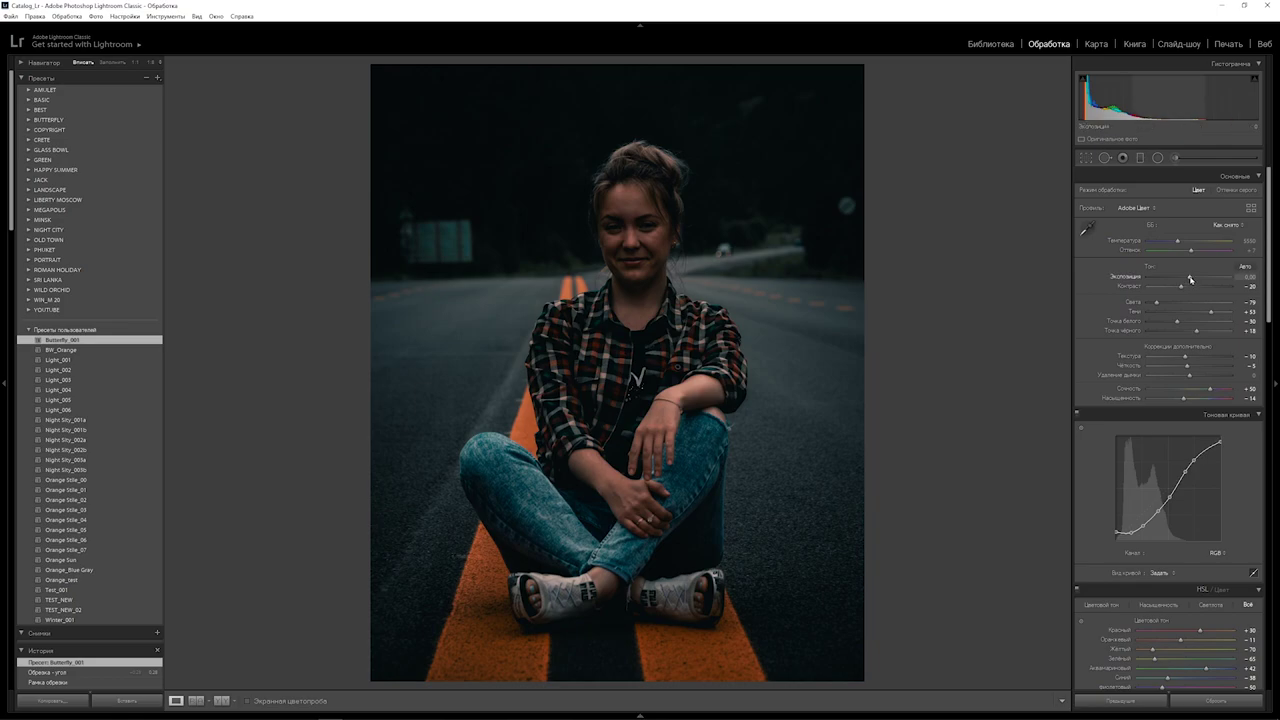
pyautogui.moveTo(1190, 279); pyautogui.dragTo(1197, 277)
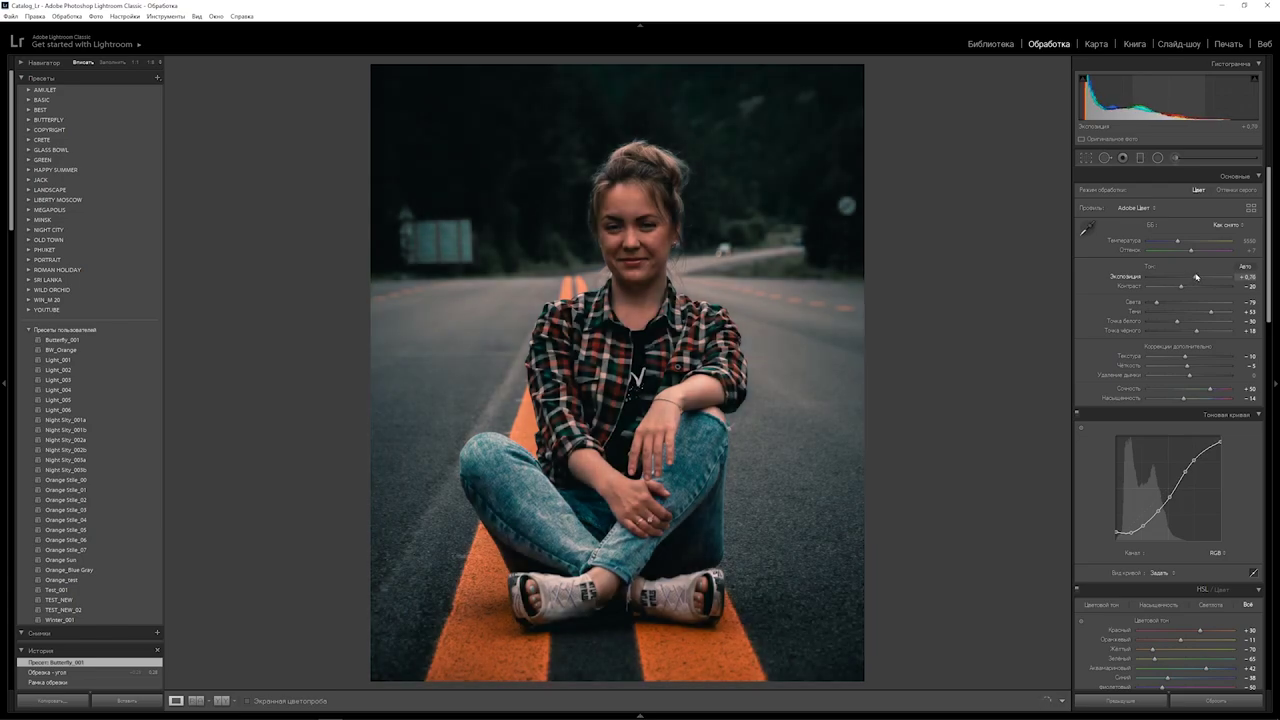
pyautogui.moveTo(1197, 277); pyautogui.dragTo(1201, 273)
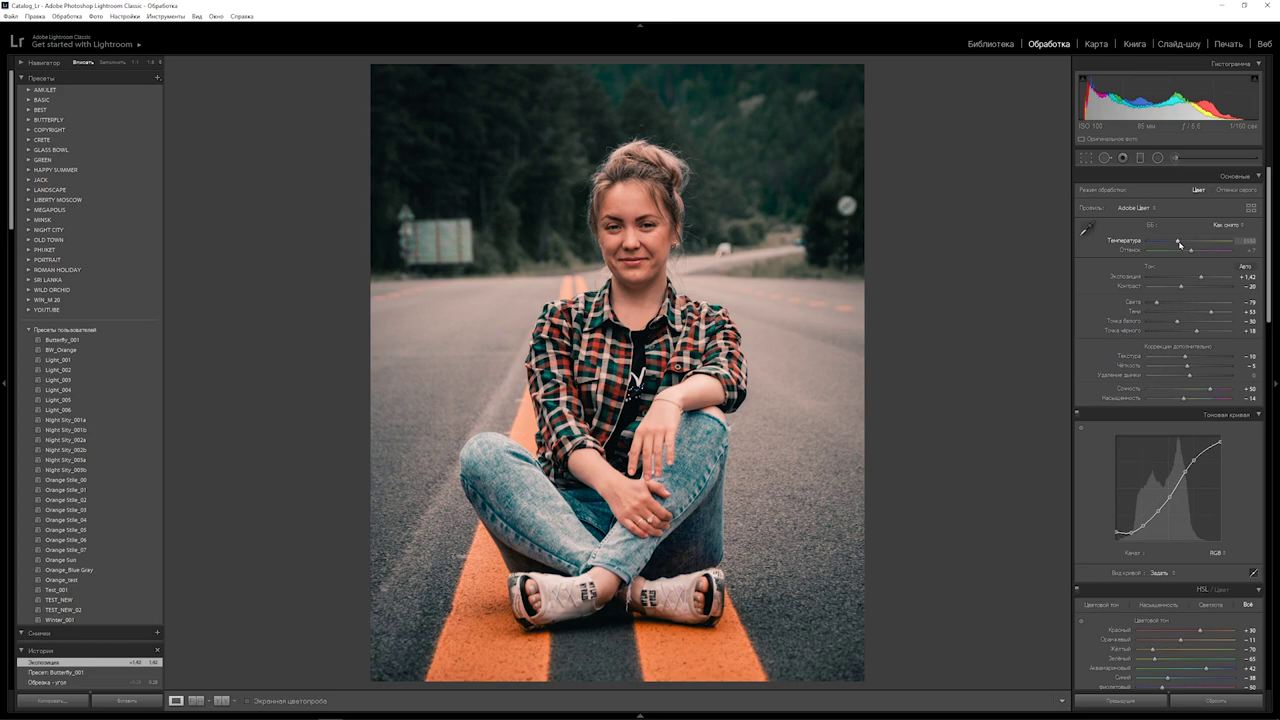
pyautogui.moveTo(1179, 243); pyautogui.dragTo(1188, 242)
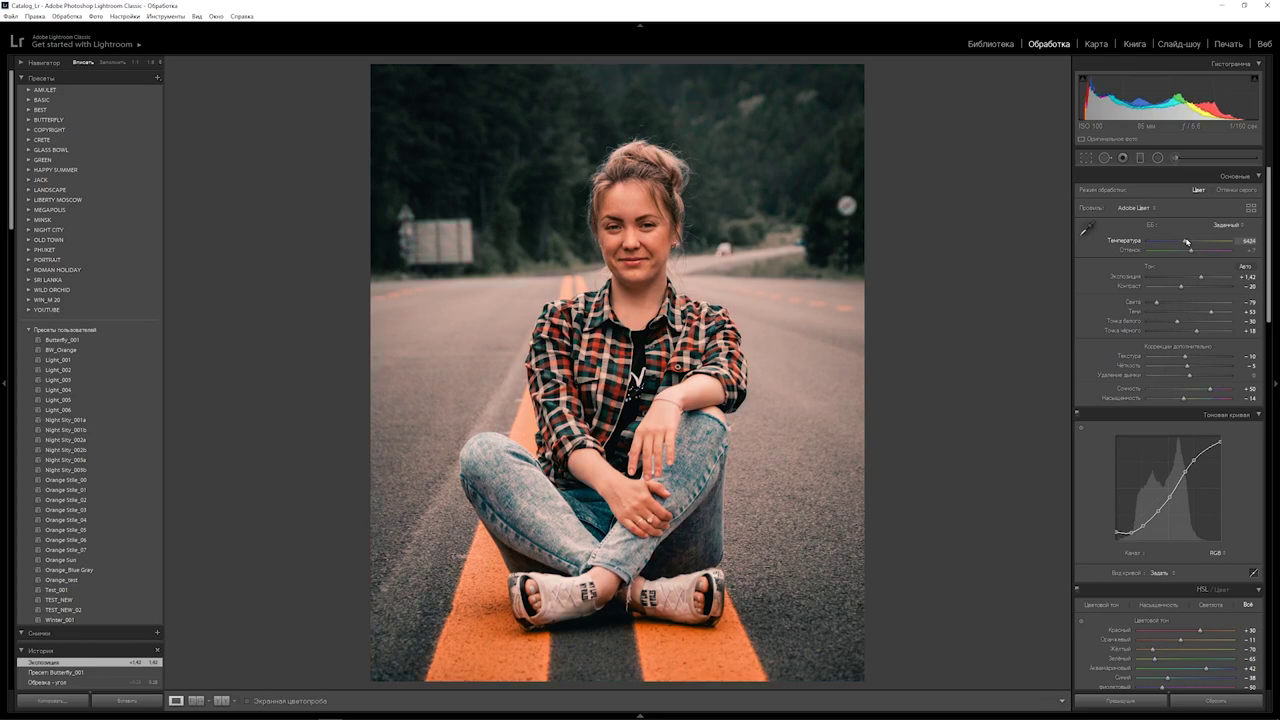
pyautogui.moveTo(1187, 241); pyautogui.dragTo(1185, 241)
pyautogui.moveTo(1191, 248); pyautogui.dragTo(1187, 249)
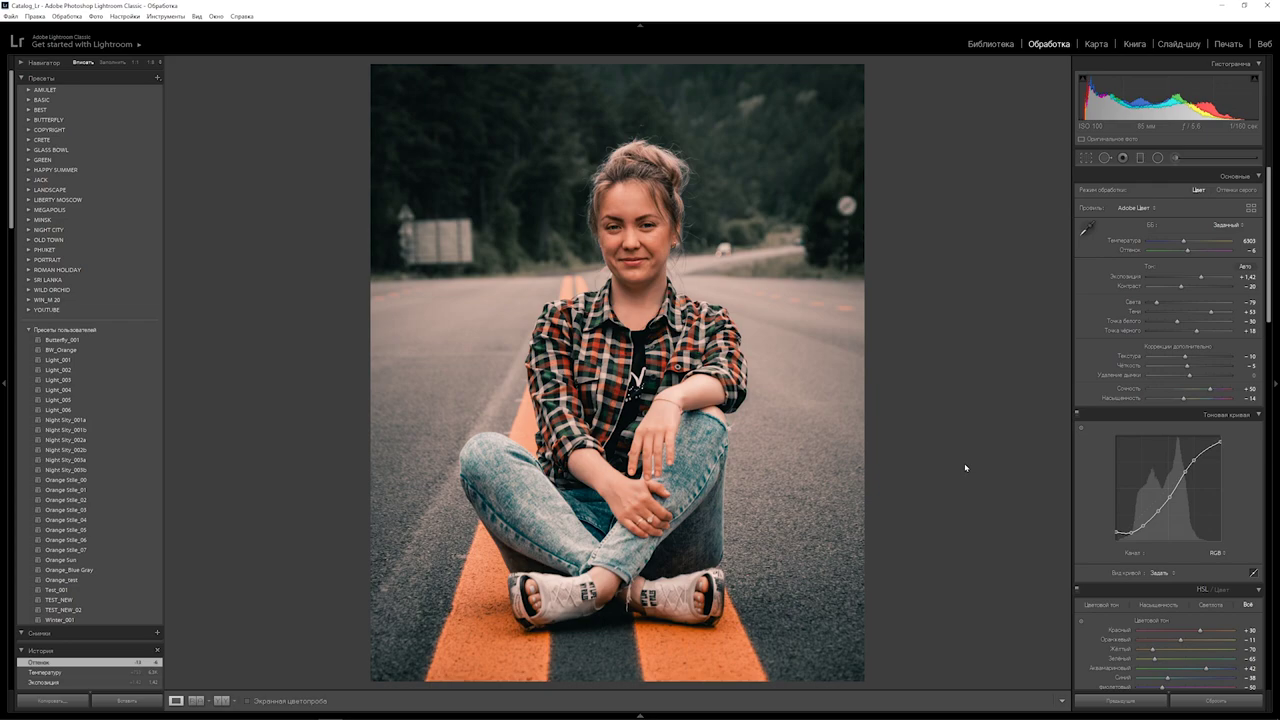
pyautogui.press('\\')
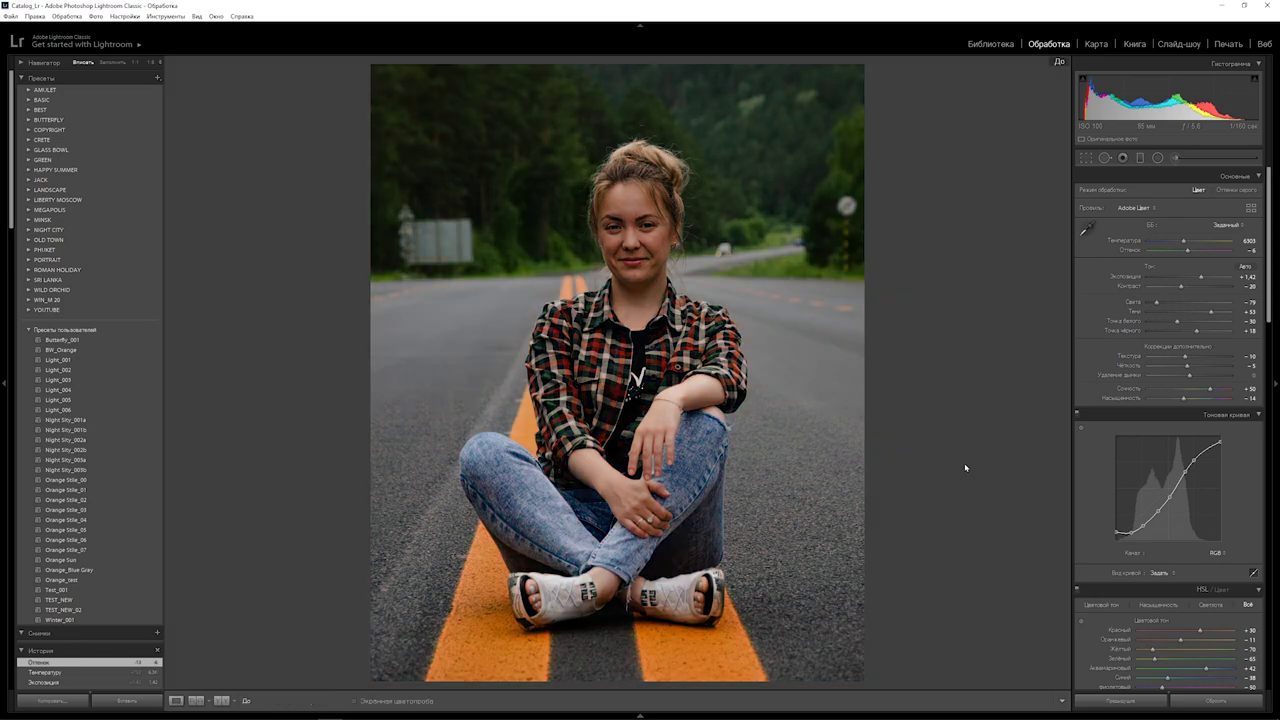
pyautogui.press('\\')
pyautogui.scroll(-5, 1275, 353)
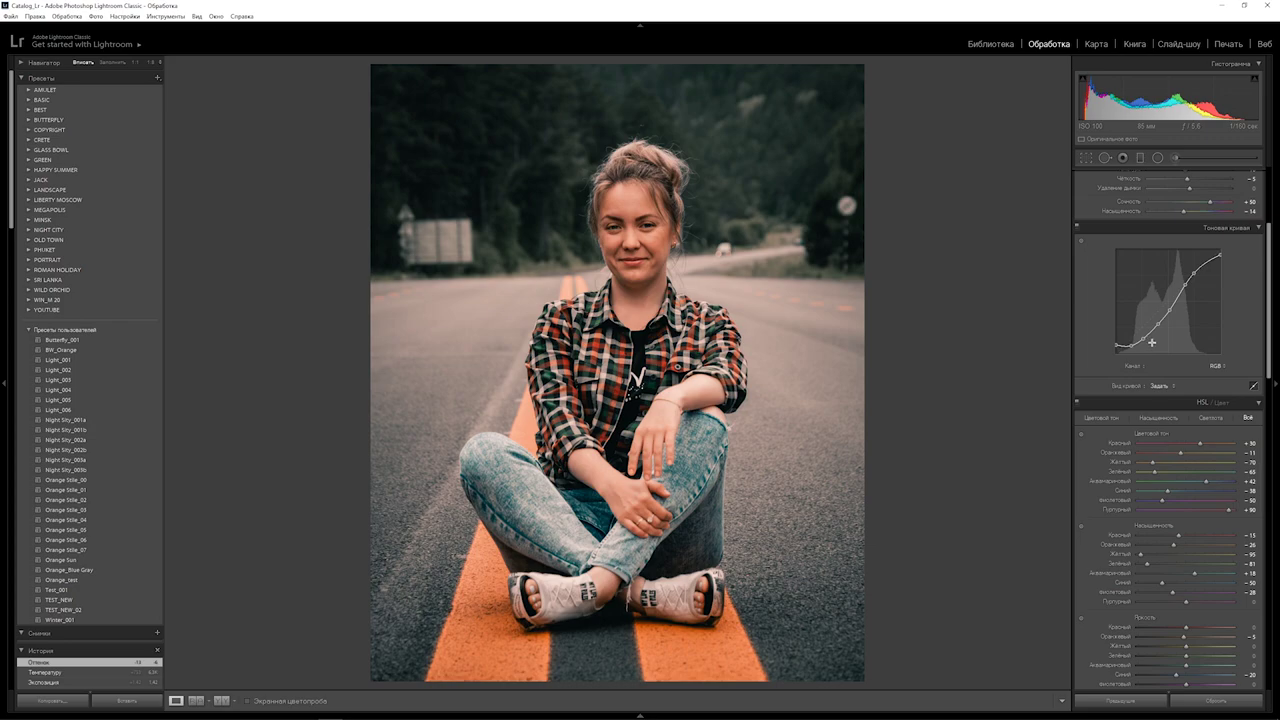
# - Drag three points on the RGB tone curve upward to lift the midtones
pyautogui.press('alt')
pyautogui.moveTo(1160, 327); pyautogui.dragTo(1166, 306)
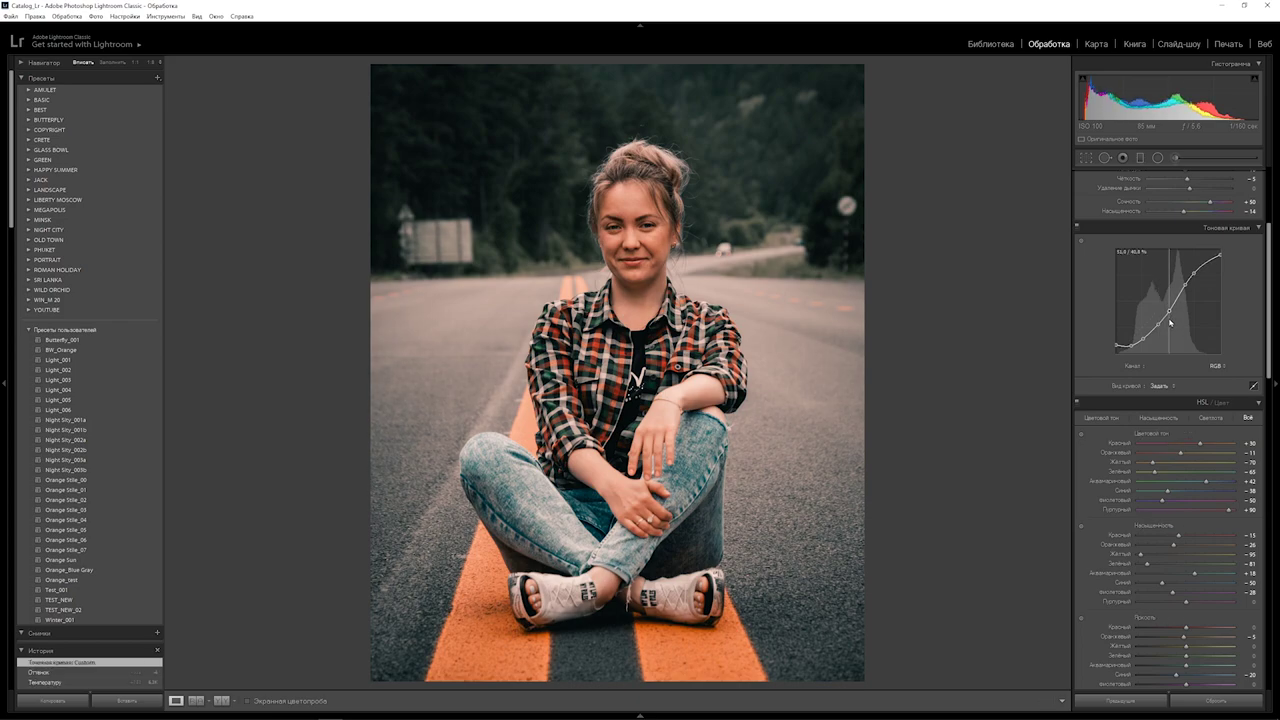
pyautogui.moveTo(1171, 320); pyautogui.dragTo(1181, 294)
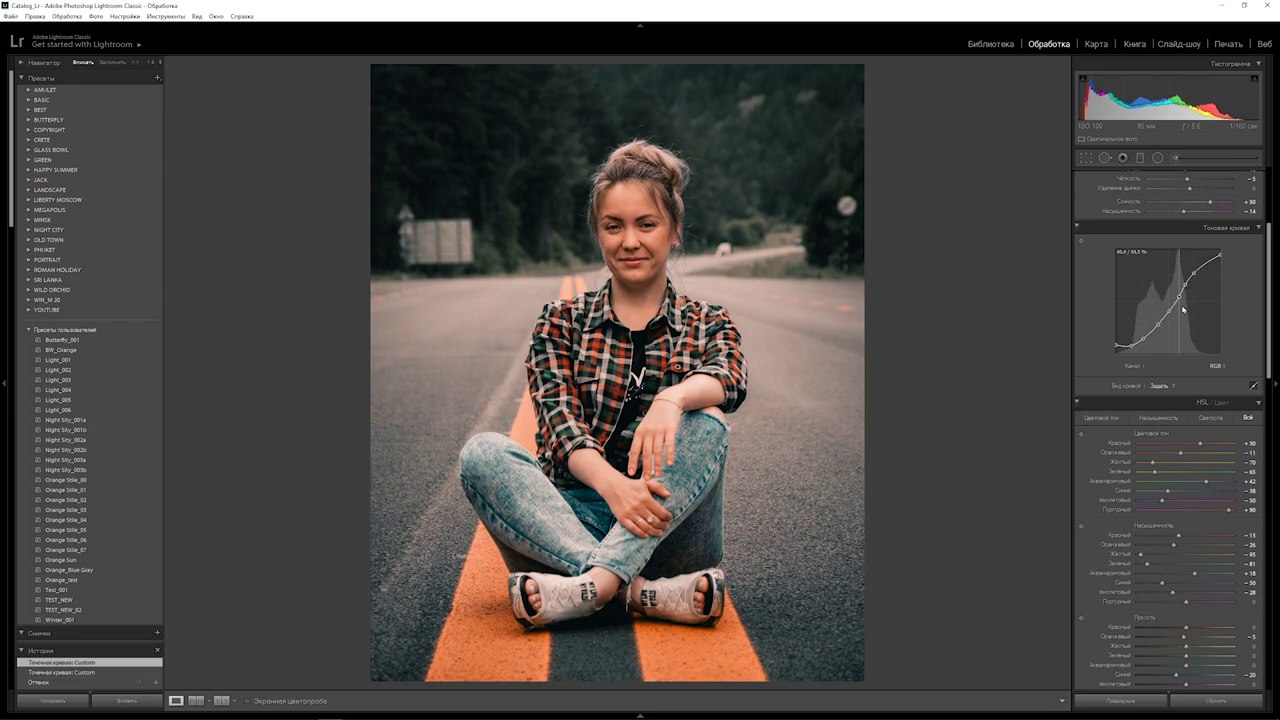
pyautogui.moveTo(1184, 314); pyautogui.dragTo(1191, 298)
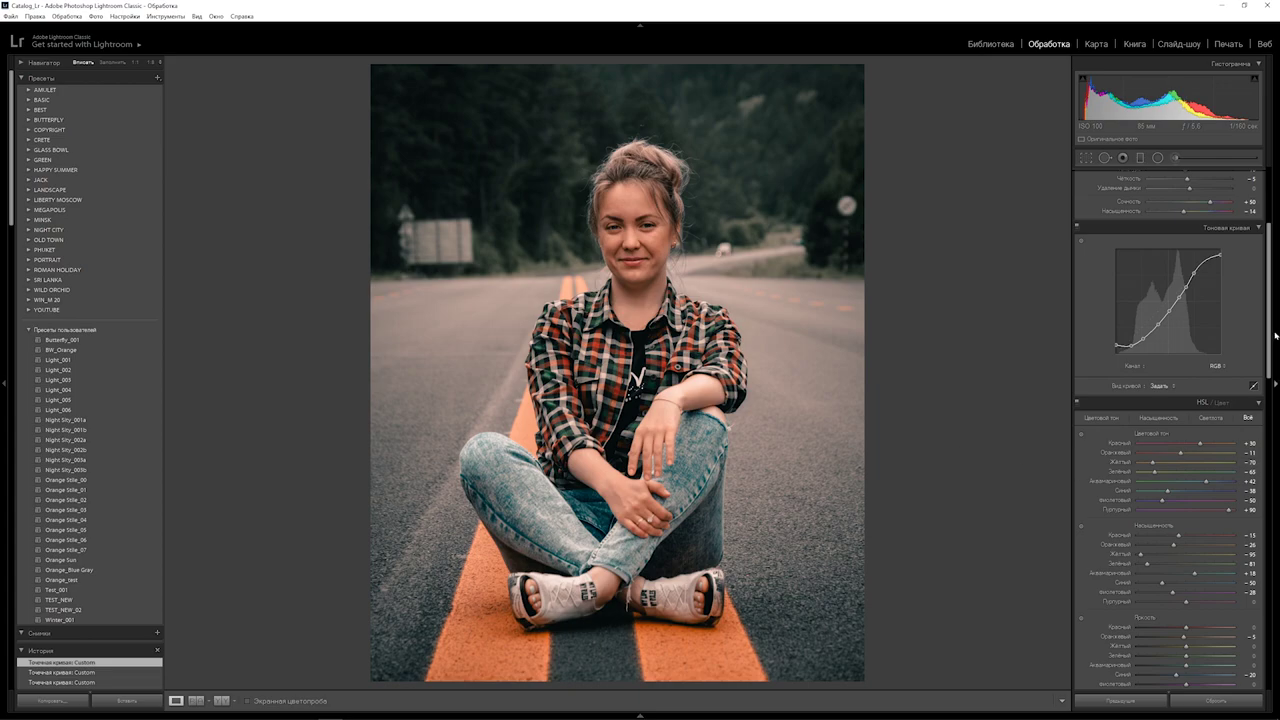
# - Lower blue saturation to about −66, shift the blue hue, and check the jeans at 1:1
pyautogui.scroll(-3, 1270, 333)
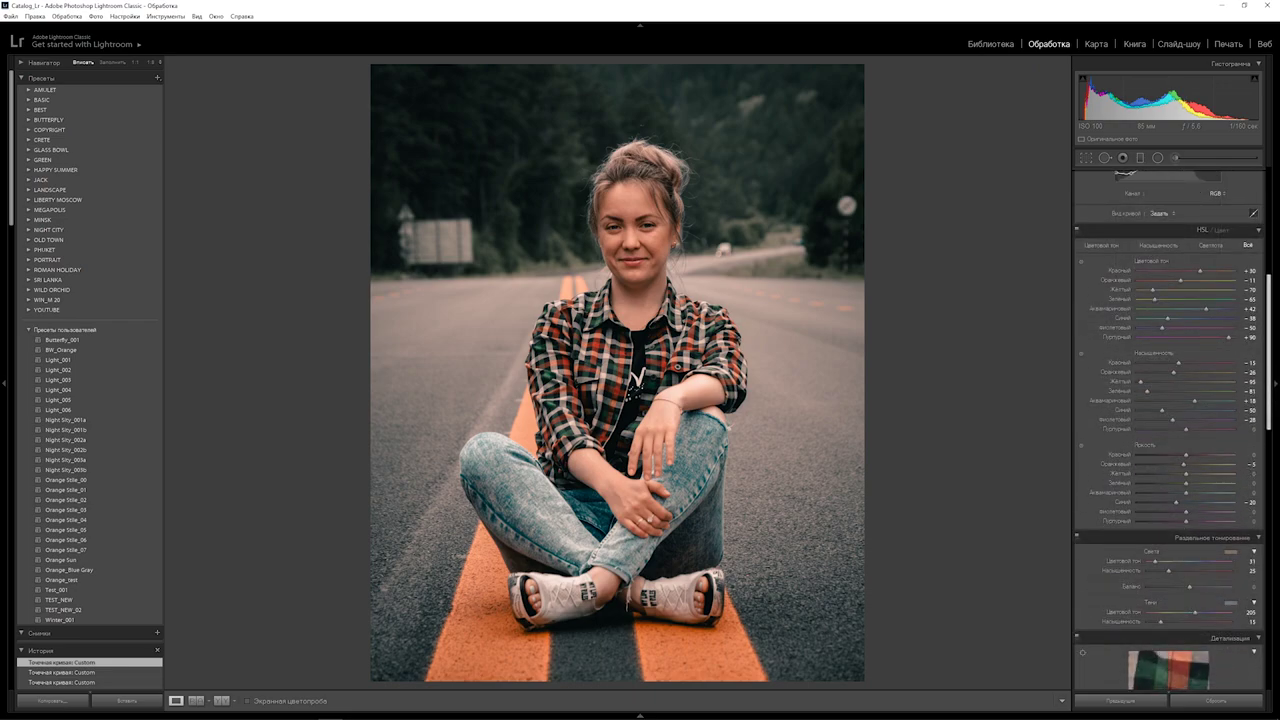
pyautogui.moveTo(1163, 411); pyautogui.dragTo(1155, 410)
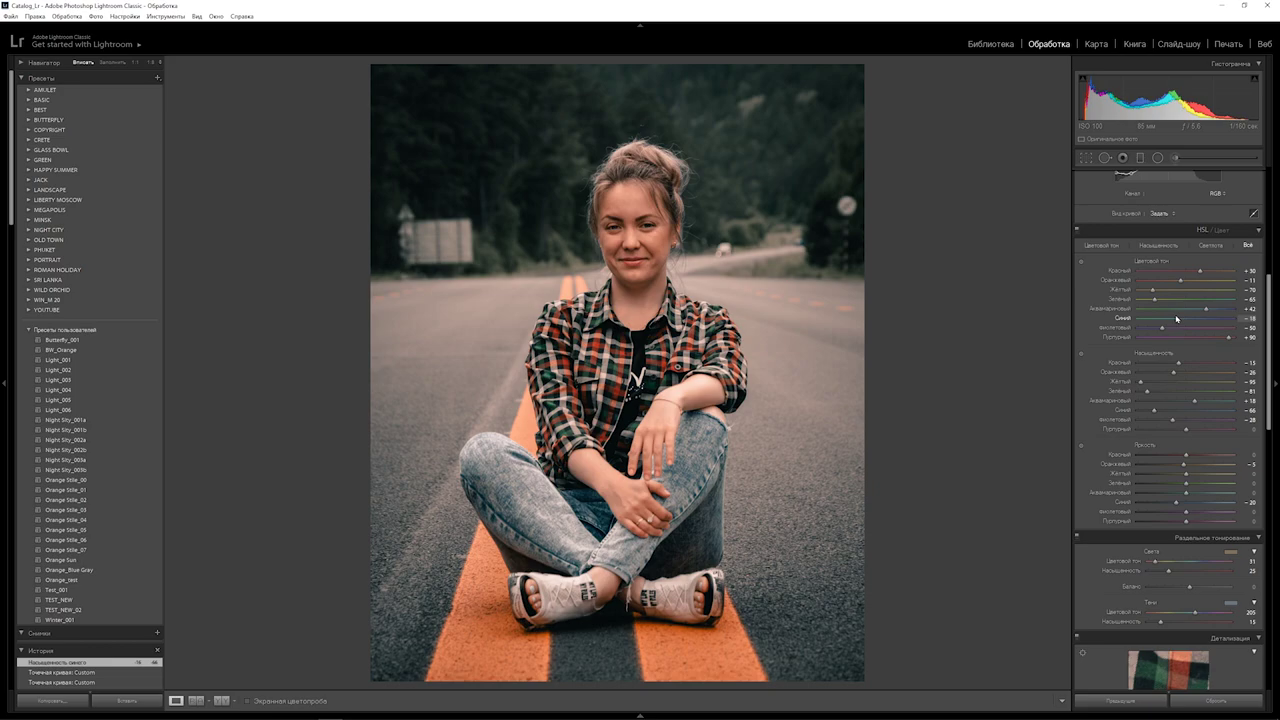
pyautogui.click(1176, 318)
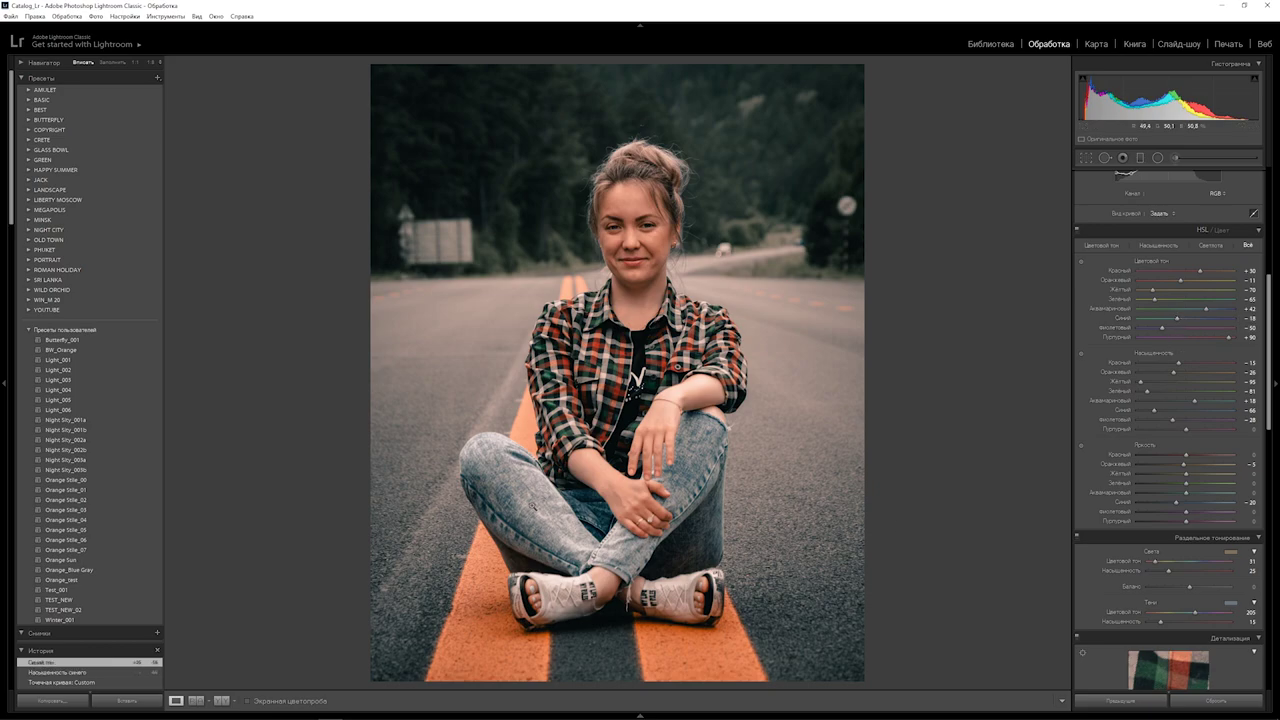
pyautogui.click(531, 505)
pyautogui.click(531, 505)
# - Set green saturation to −68 and aqua saturation to −90, checking the shirt at 1:1
pyautogui.moveTo(1147, 391)
pyautogui.mouseDown()
pyautogui.moveTo(1178, 391)
pyautogui.moveTo(1184, 377)
pyautogui.mouseUp()
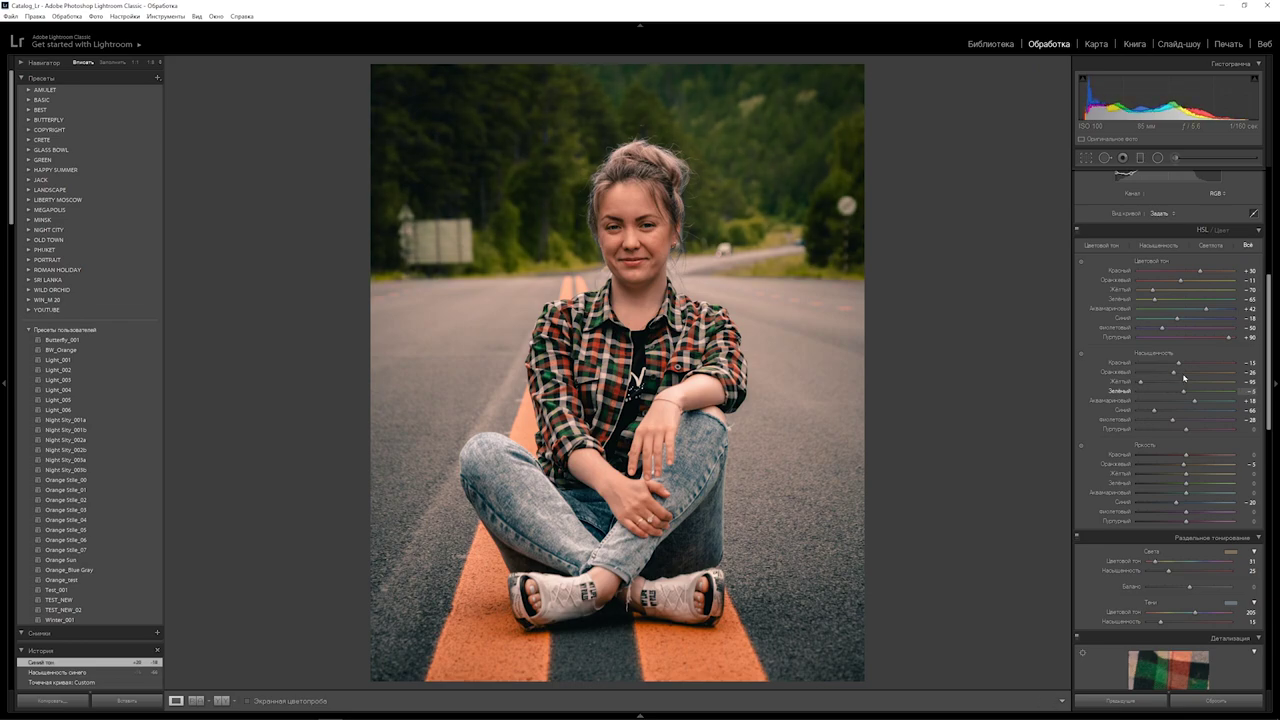
pyautogui.moveTo(1184, 377)
pyautogui.mouseDown()
pyautogui.moveTo(1183, 394)
pyautogui.moveTo(1155, 391)
pyautogui.mouseUp()
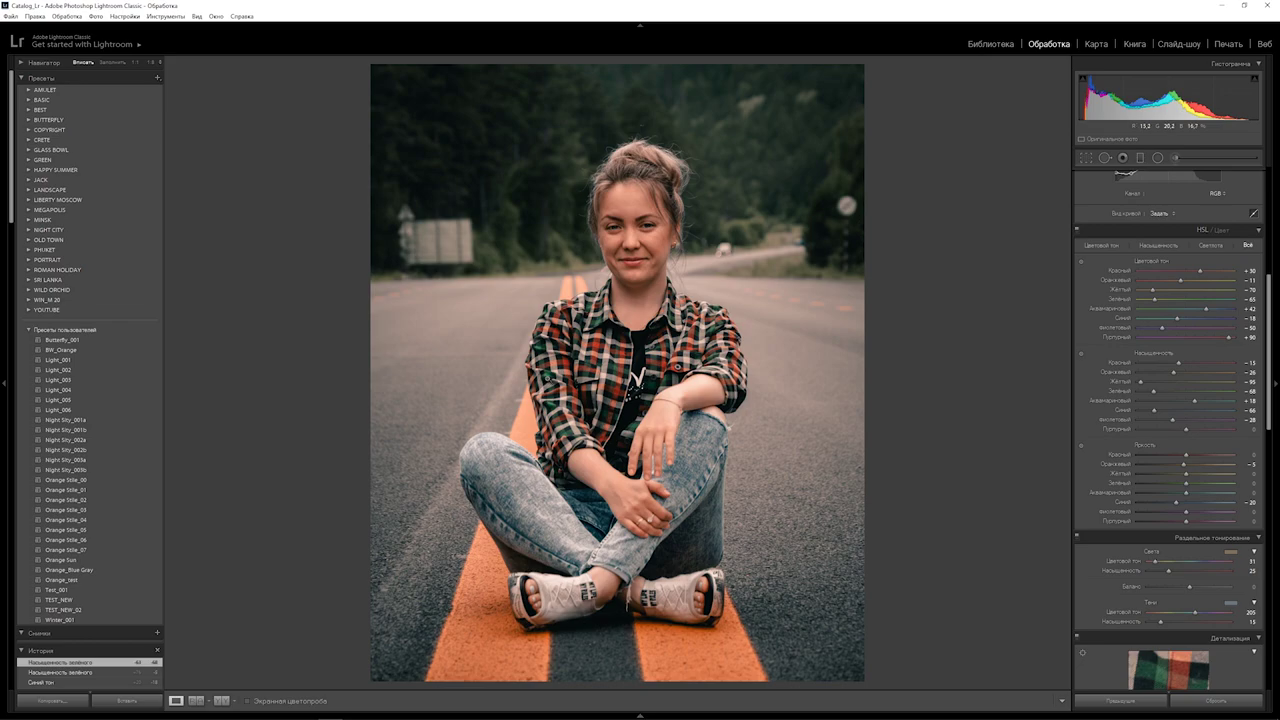
pyautogui.click(548, 382)
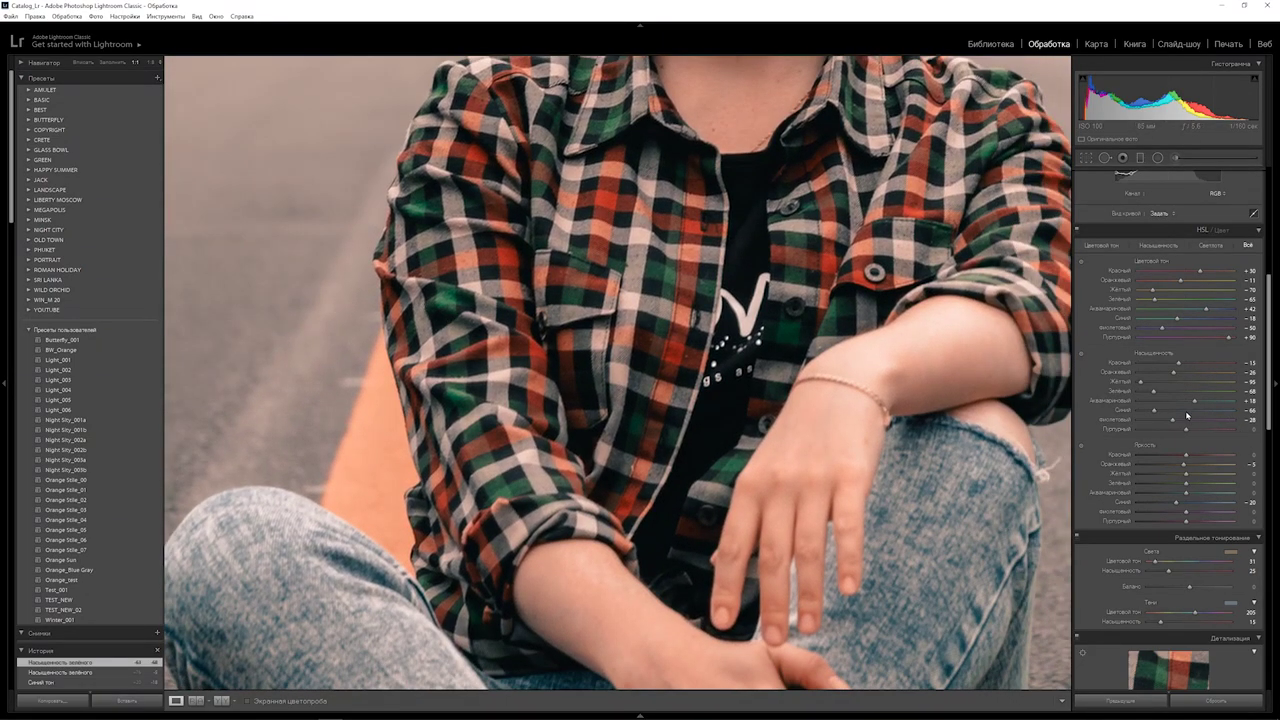
pyautogui.moveTo(1196, 401)
pyautogui.mouseDown()
pyautogui.moveTo(1110, 399)
pyautogui.moveTo(1156, 400)
pyautogui.mouseUp()
pyautogui.press('z')
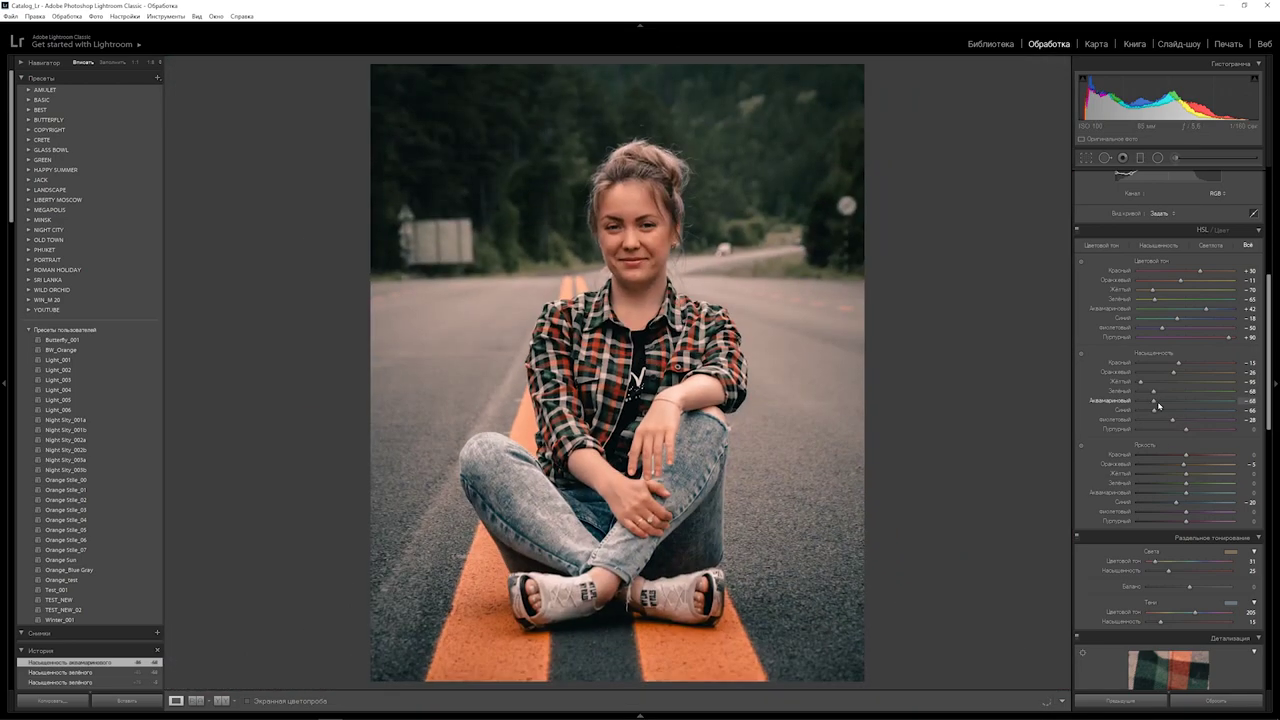
pyautogui.moveTo(1154, 400); pyautogui.dragTo(1138, 401)
pyautogui.moveTo(1144, 401); pyautogui.dragTo(1144, 401)
# - Shift orange and yellow hues toward red, max yellow saturation, and slightly raise orange saturation
pyautogui.scroll(5, 1165, 288)
pyautogui.scroll(2, 1159, 291)
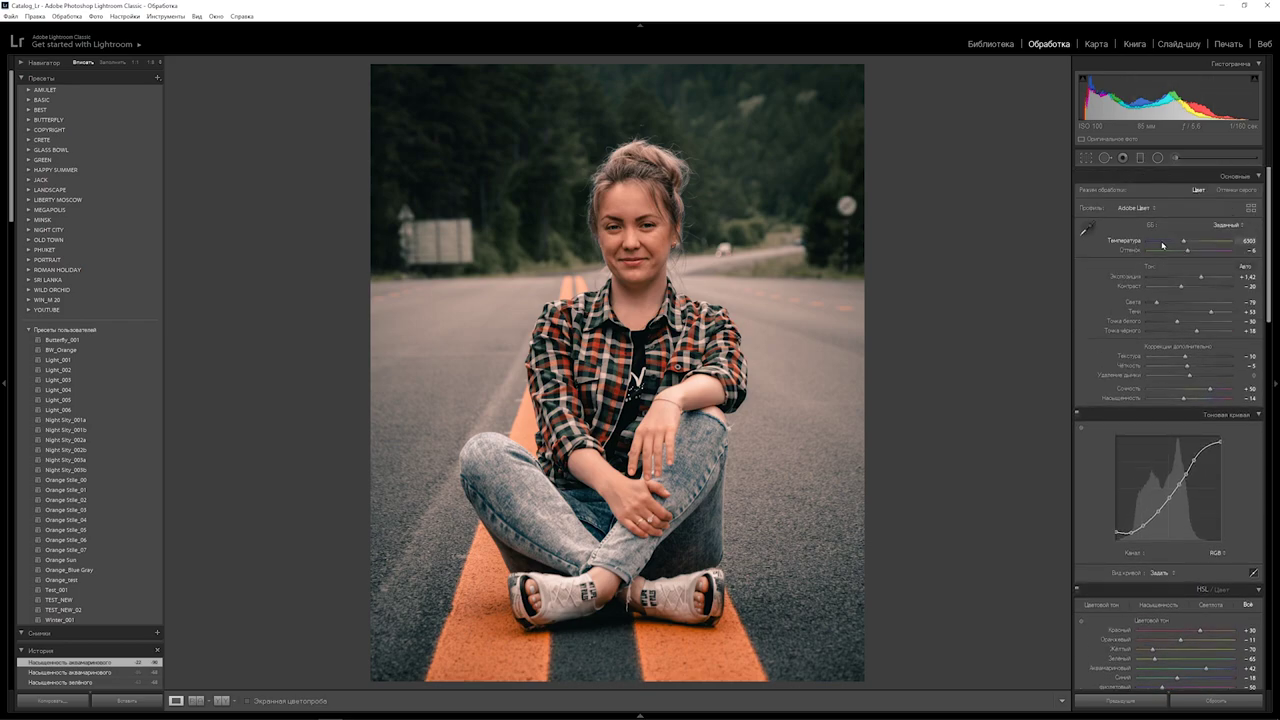
pyautogui.scroll(-1, 1267, 259)
pyautogui.moveTo(1267, 259); pyautogui.dragTo(1270, 352)
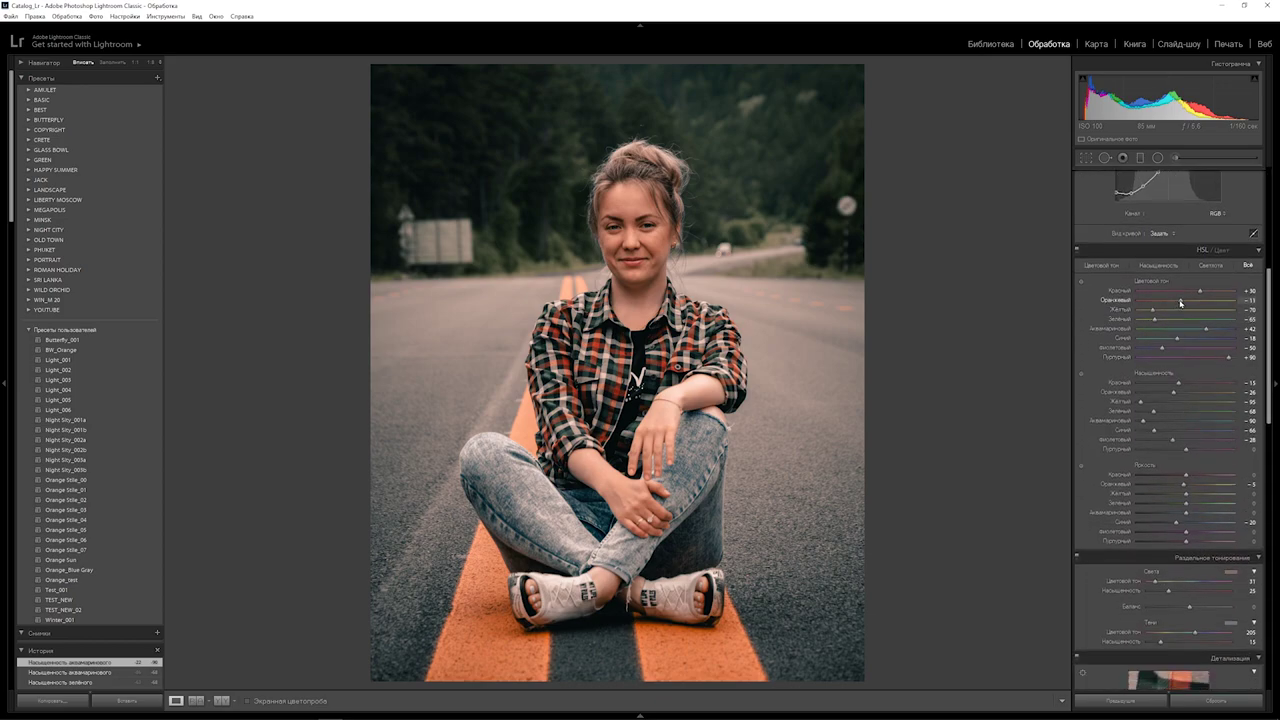
pyautogui.moveTo(1181, 302); pyautogui.dragTo(1178, 301)
pyautogui.moveTo(1152, 310); pyautogui.dragTo(1150, 308)
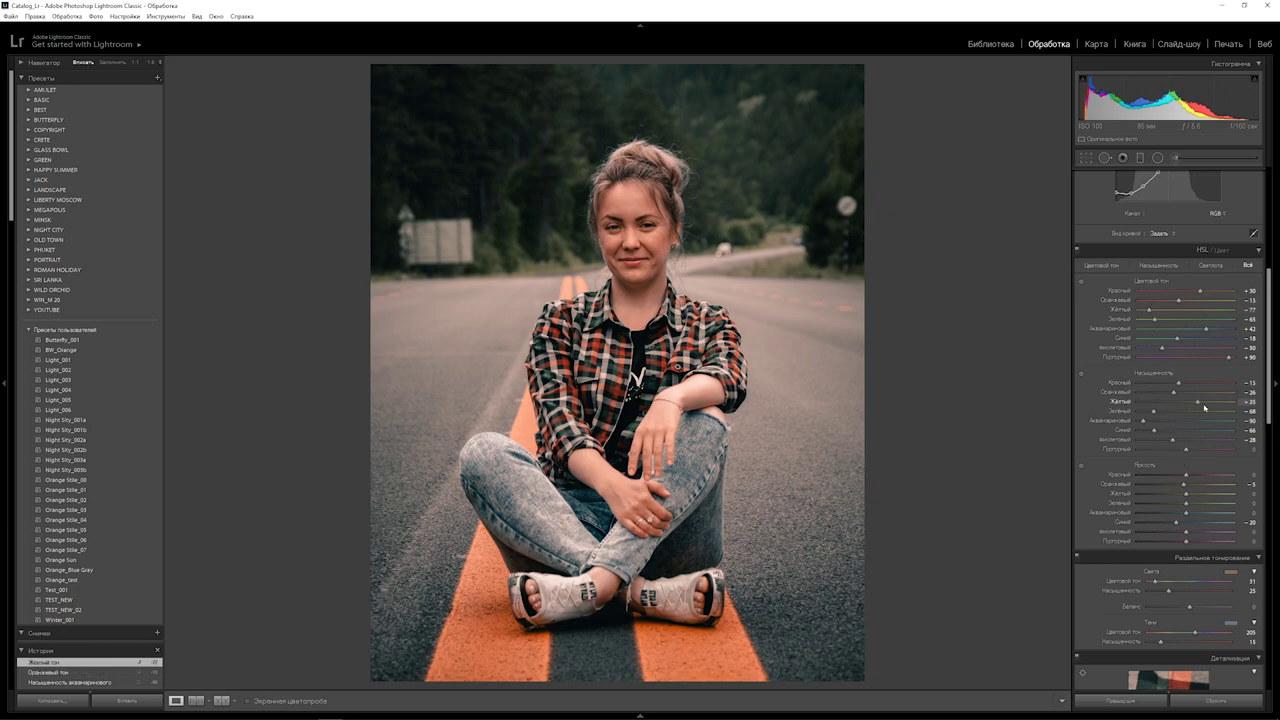
pyautogui.moveTo(1140, 403)
pyautogui.mouseDown()
pyautogui.moveTo(1232, 410)
pyautogui.moveTo(1204, 414)
pyautogui.mouseUp()
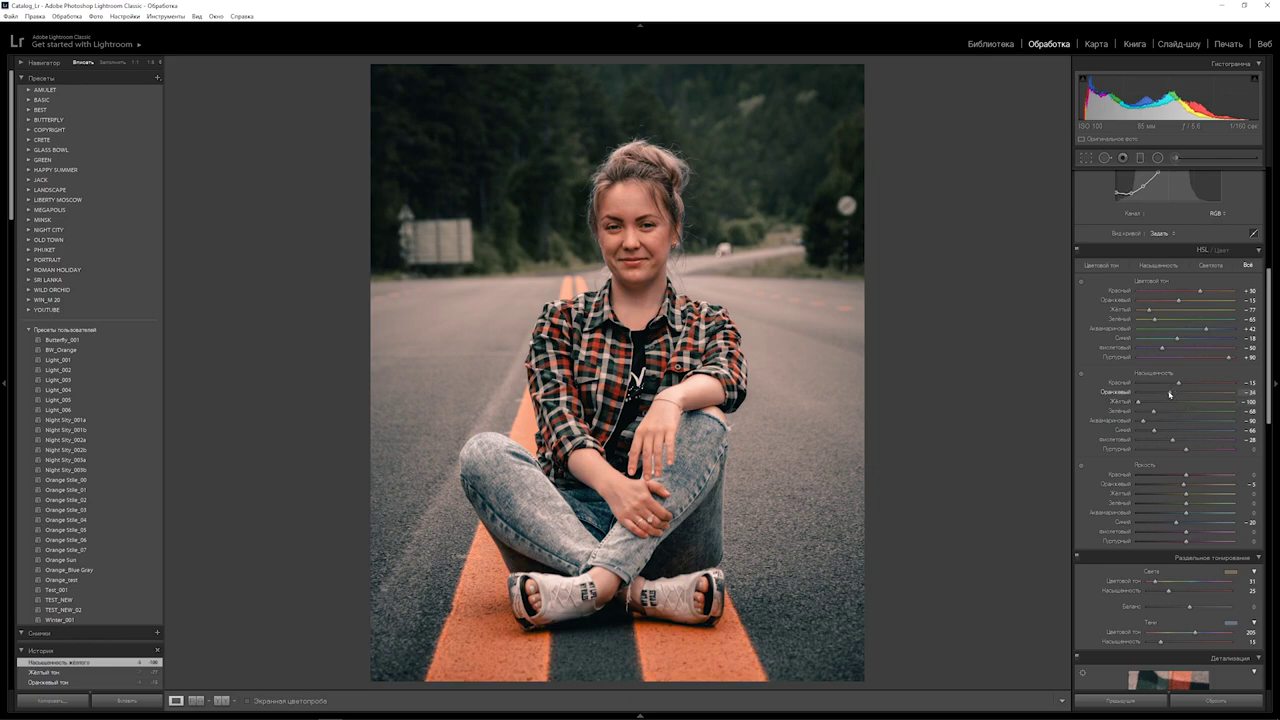
pyautogui.moveTo(1172, 391); pyautogui.dragTo(1175, 389)
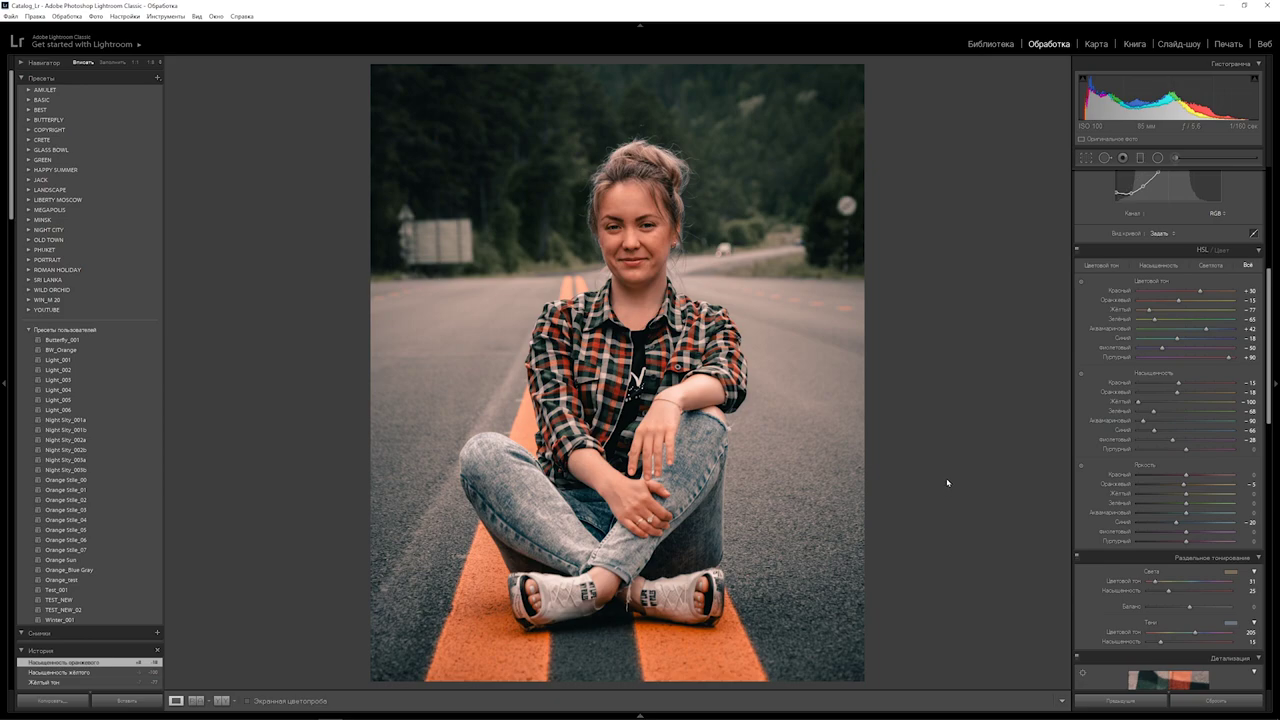
# - Set the split-toning shadows to hue 190 with saturation 18
pyautogui.scroll(-5, 1271, 384)
pyautogui.scroll(-2, 1168, 430)
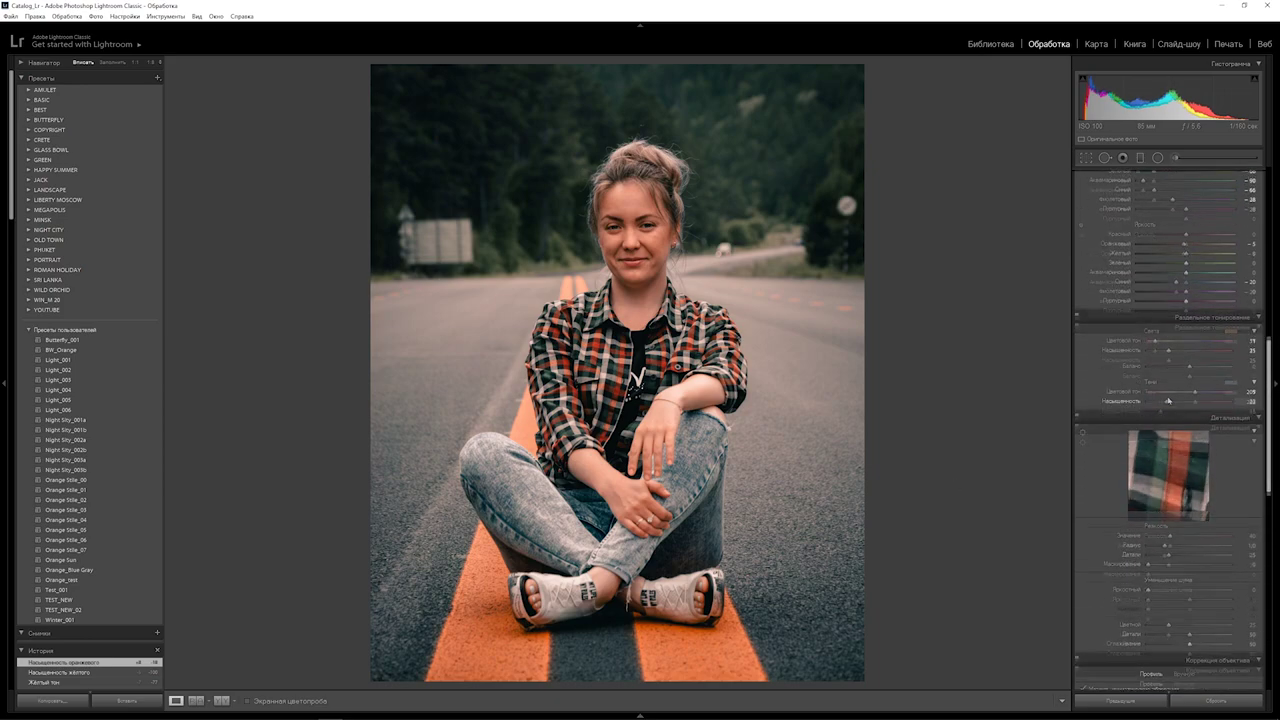
pyautogui.moveTo(1160, 401); pyautogui.dragTo(1170, 401)
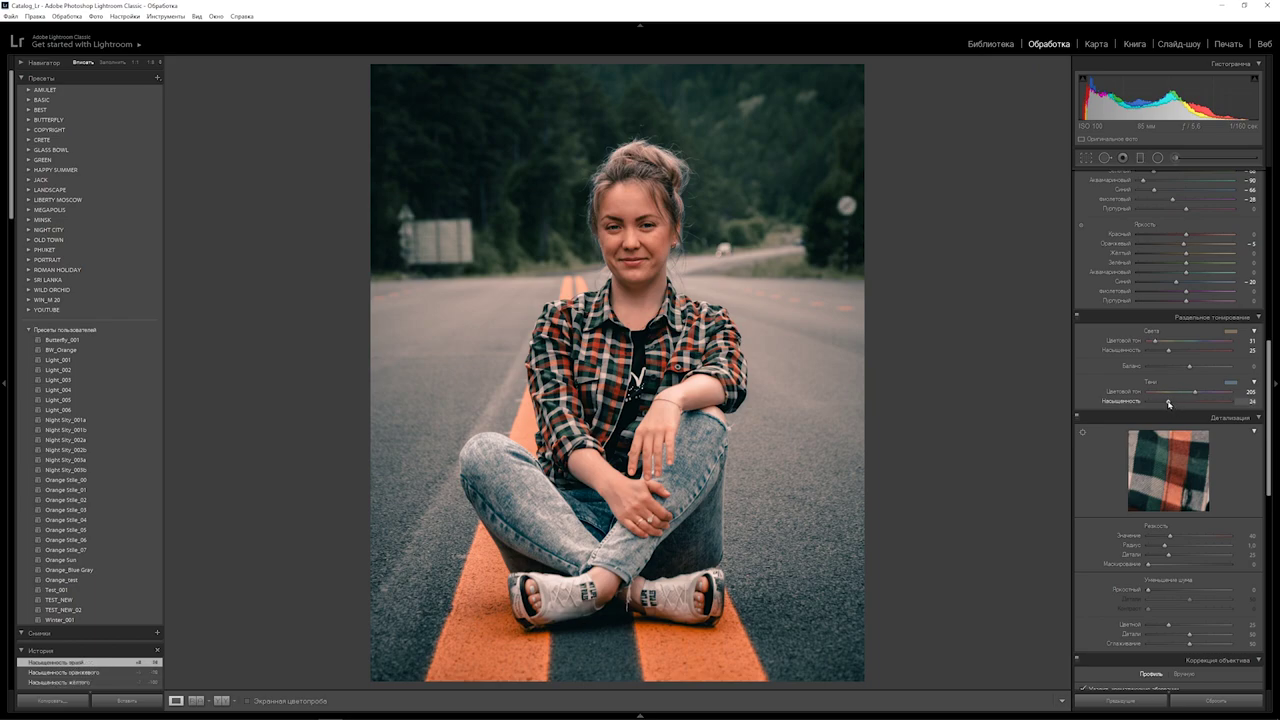
pyautogui.moveTo(1168, 403); pyautogui.dragTo(1191, 394)
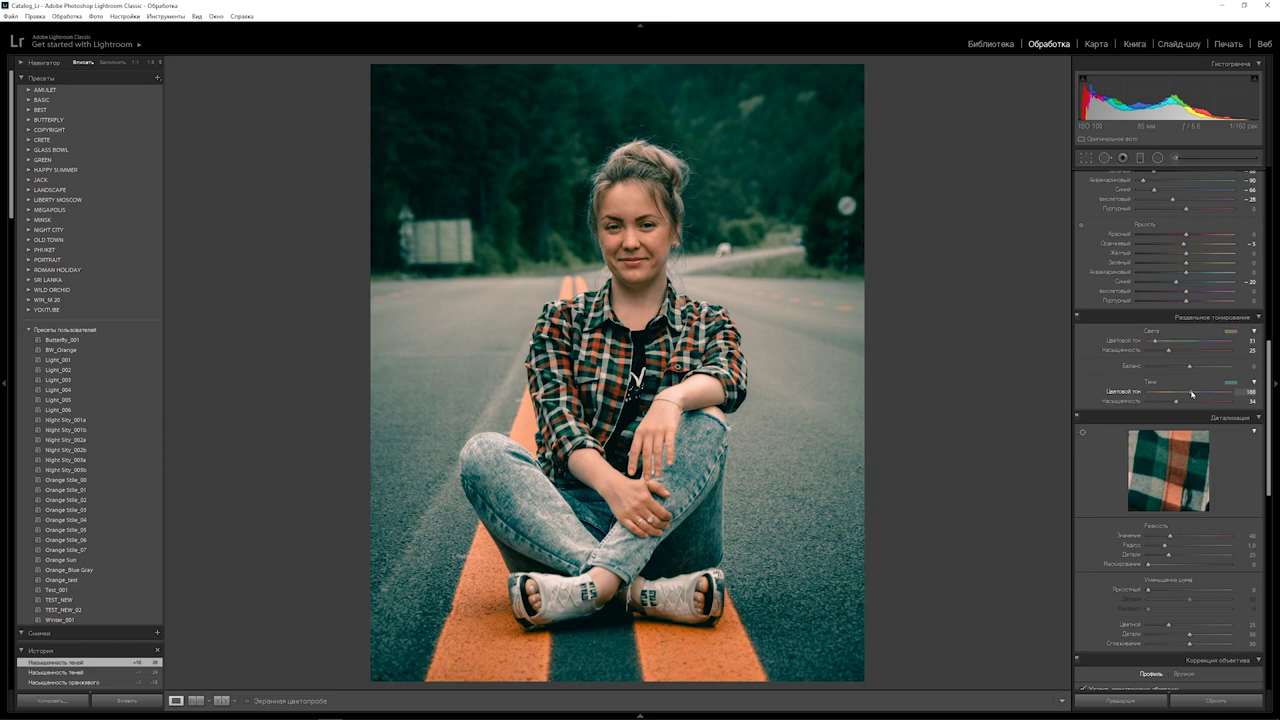
pyautogui.moveTo(1191, 393); pyautogui.dragTo(1192, 392)
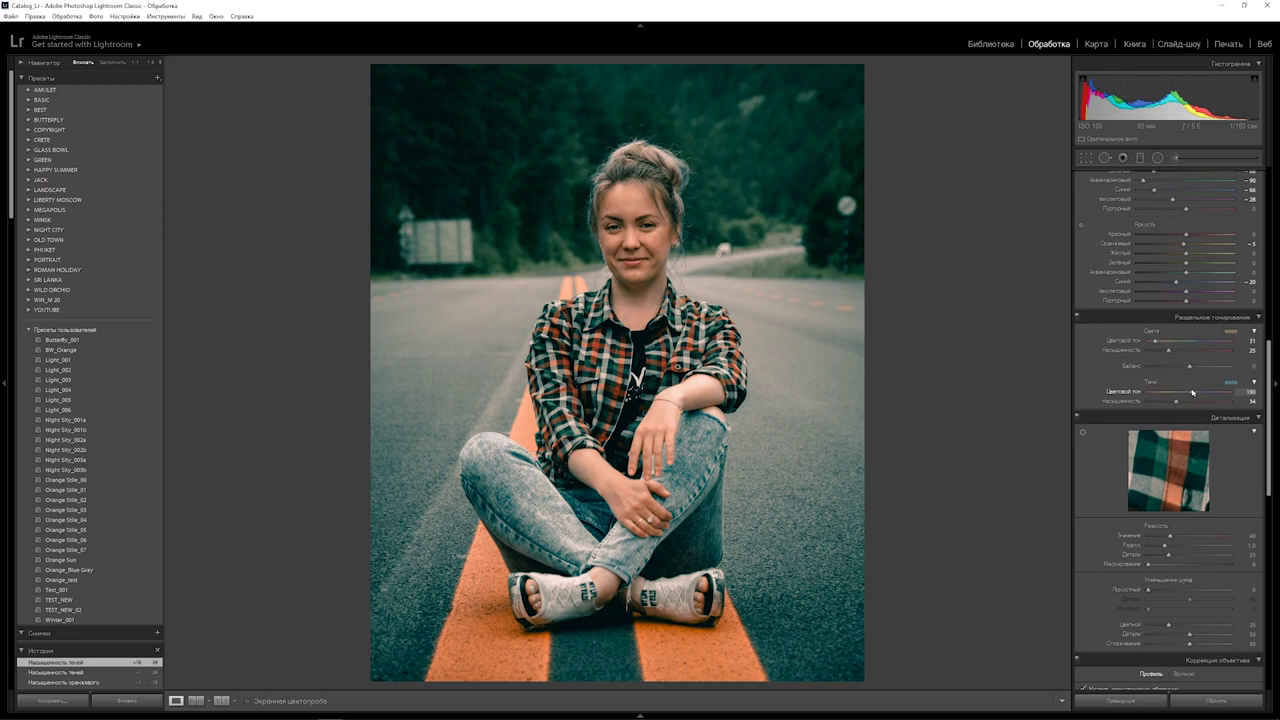
pyautogui.moveTo(1176, 402); pyautogui.dragTo(1165, 399)
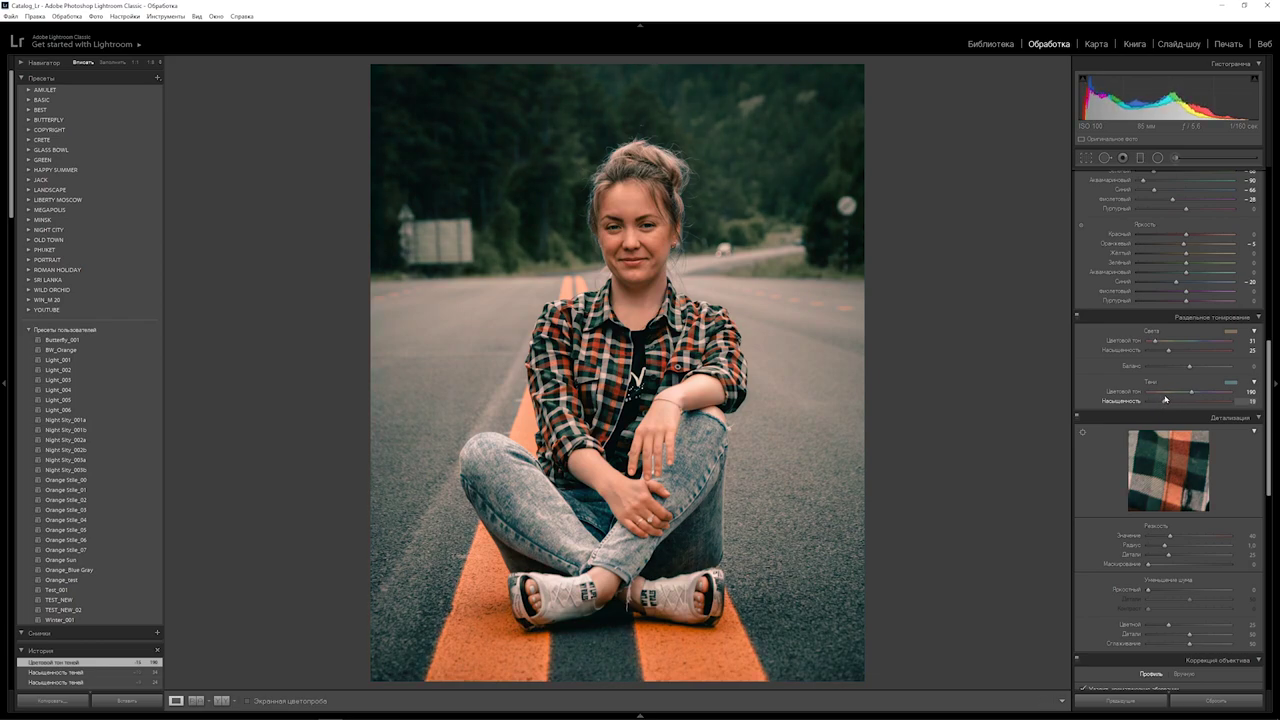
pyautogui.moveTo(1165, 399); pyautogui.dragTo(1163, 394)
# - Raise the split-toning highlight saturation to 31 at hue 26
pyautogui.moveTo(1170, 352)
pyautogui.mouseDown()
pyautogui.moveTo(1191, 351)
pyautogui.moveTo(1156, 334)
pyautogui.mouseUp()
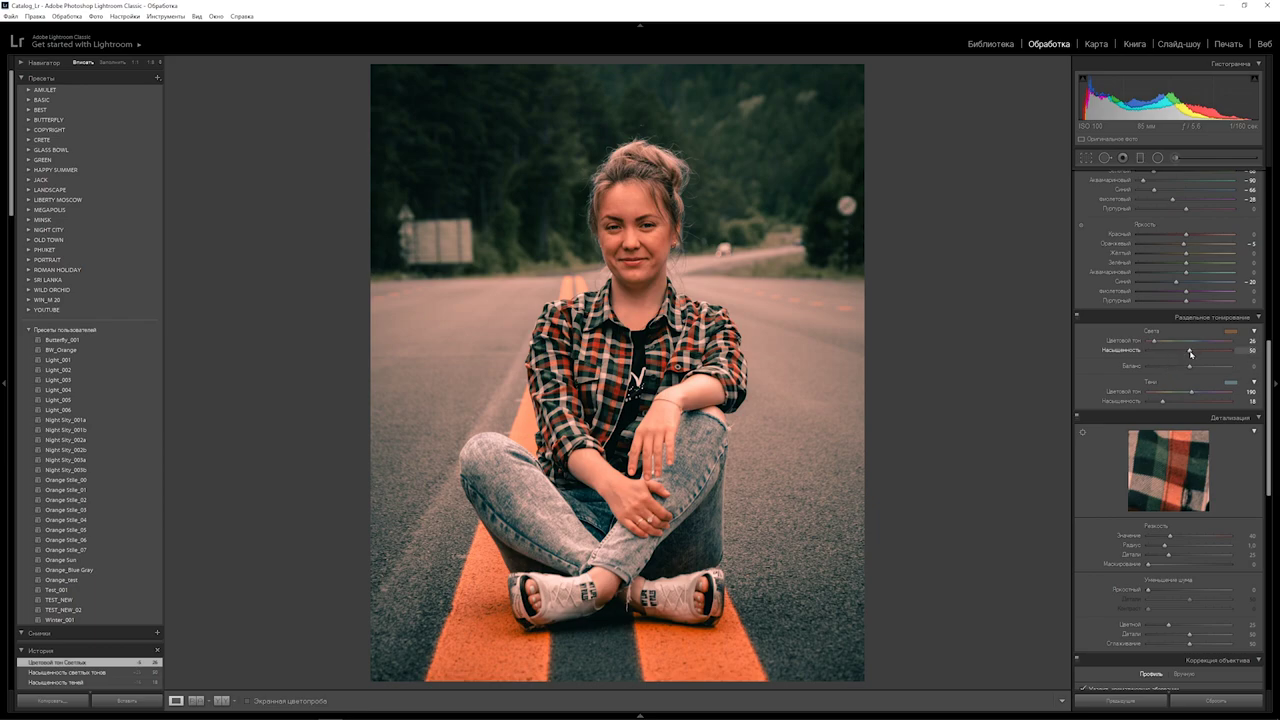
pyautogui.moveTo(1190, 352); pyautogui.dragTo(1175, 346)
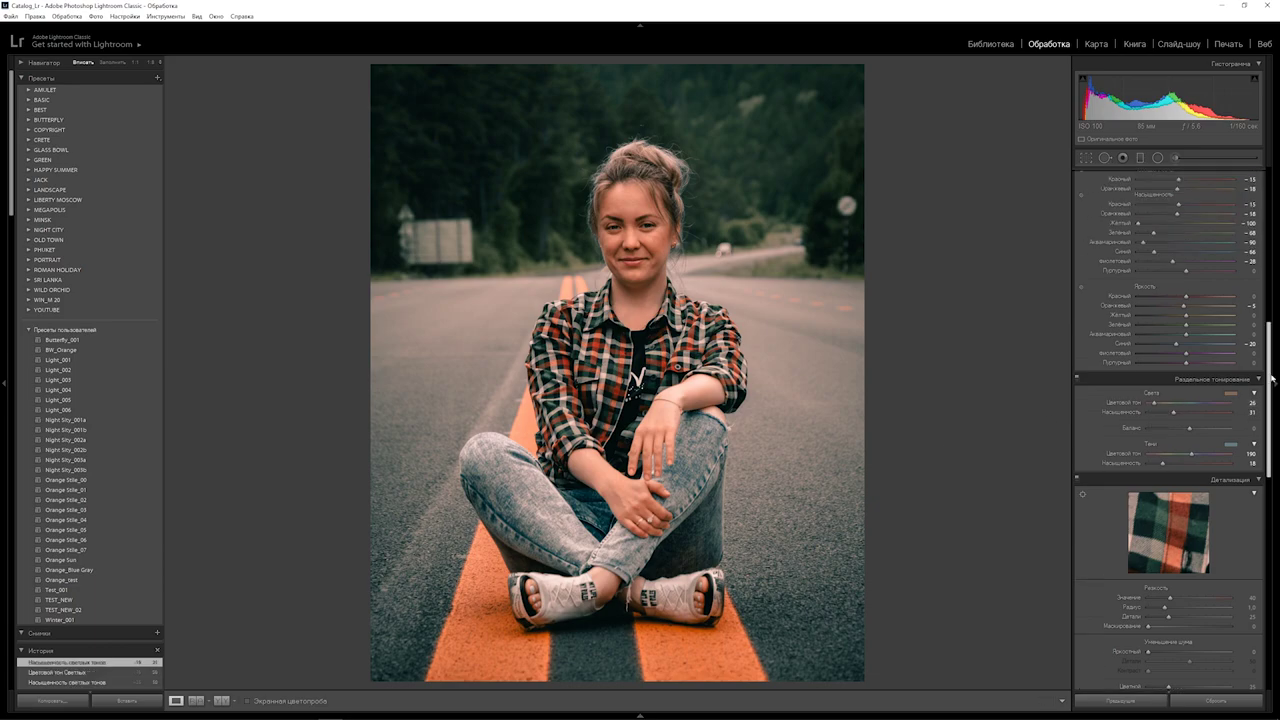
pyautogui.moveTo(1271, 403); pyautogui.dragTo(1270, 253)
# - Lower the red curve's midtones and shadows, and adjust the green curve's shadow point
pyautogui.click(1216, 447)
pyautogui.click(1213, 471)
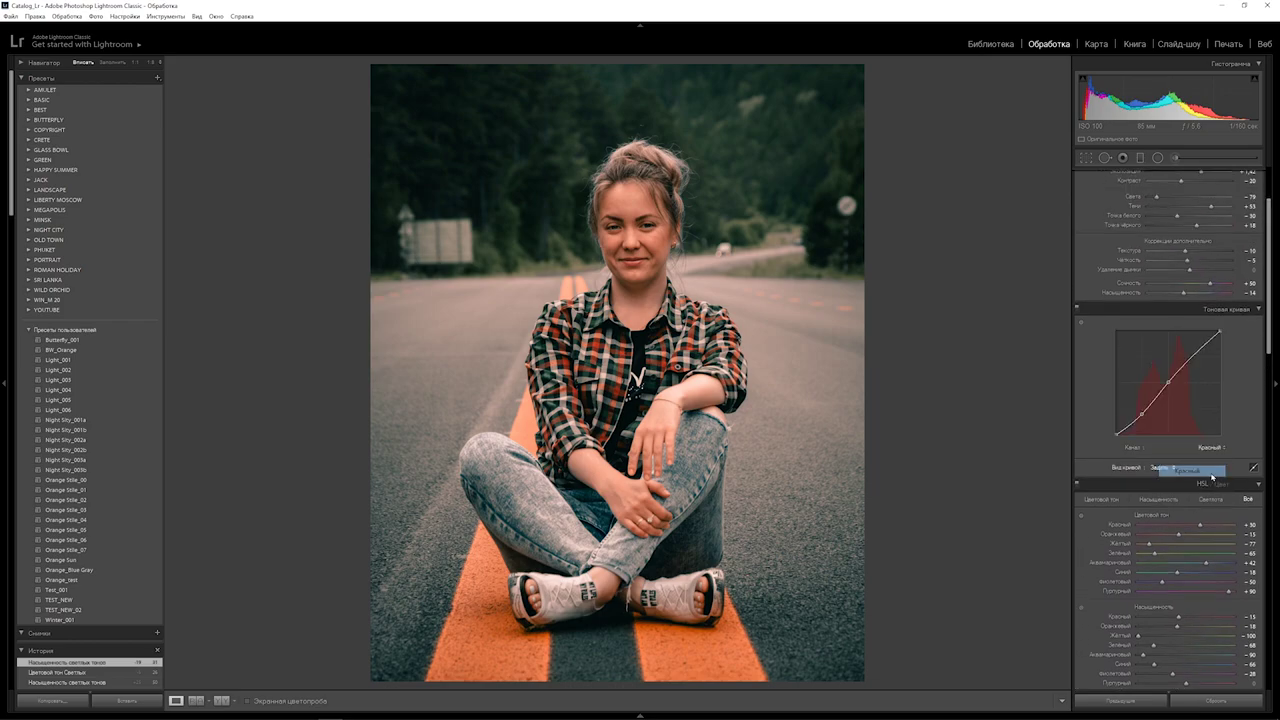
pyautogui.moveTo(1162, 389); pyautogui.dragTo(1127, 436)
pyautogui.click(1129, 430)
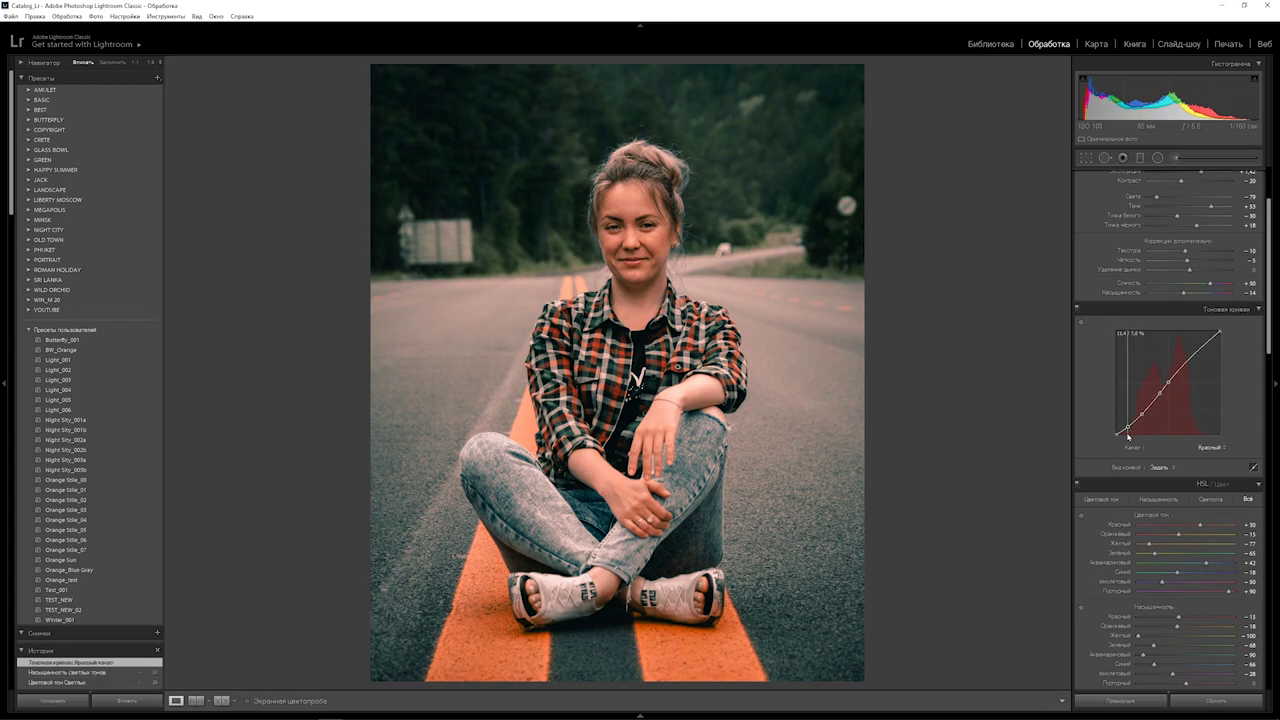
pyautogui.click(1221, 448)
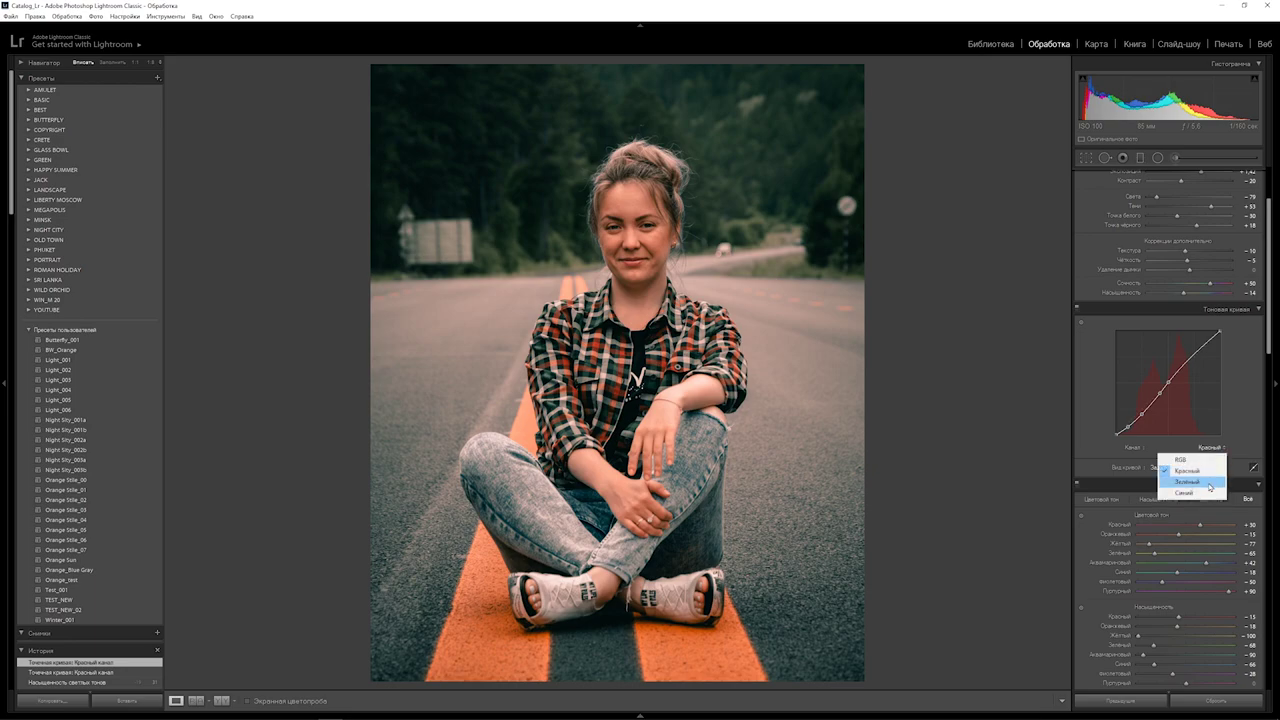
pyautogui.click(1187, 481)
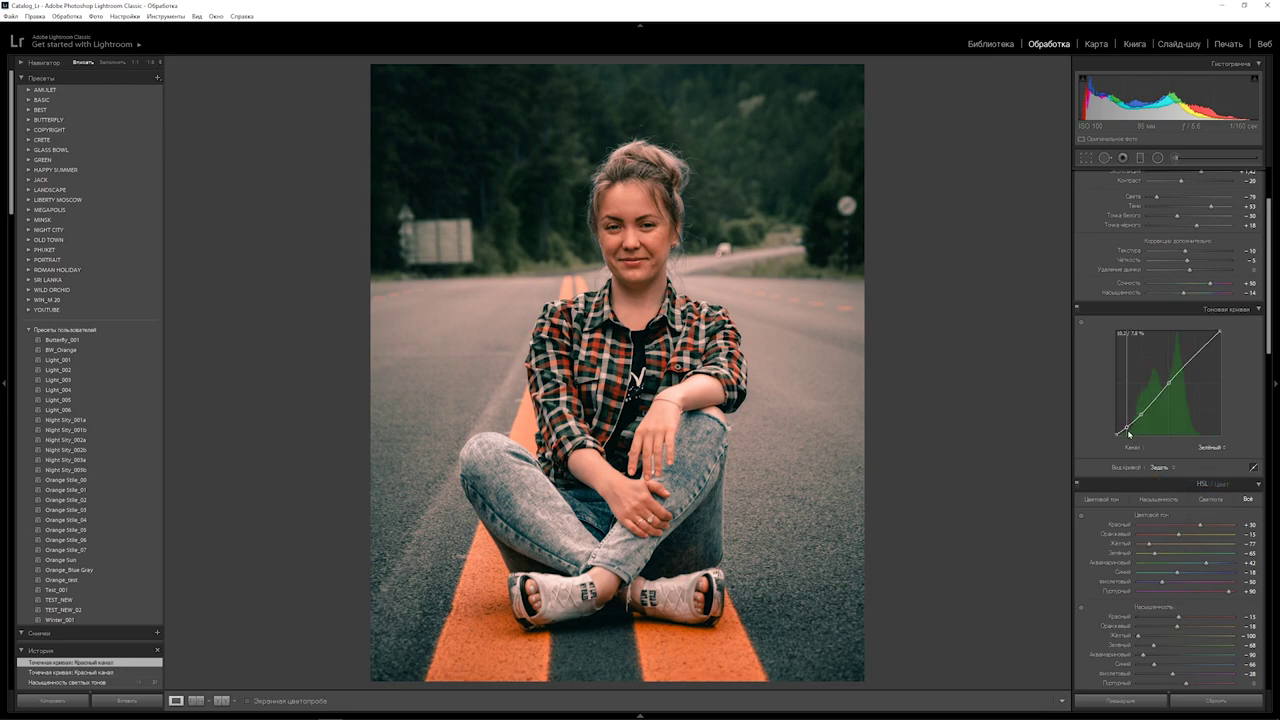
pyautogui.moveTo(1128, 432); pyautogui.dragTo(1162, 403)
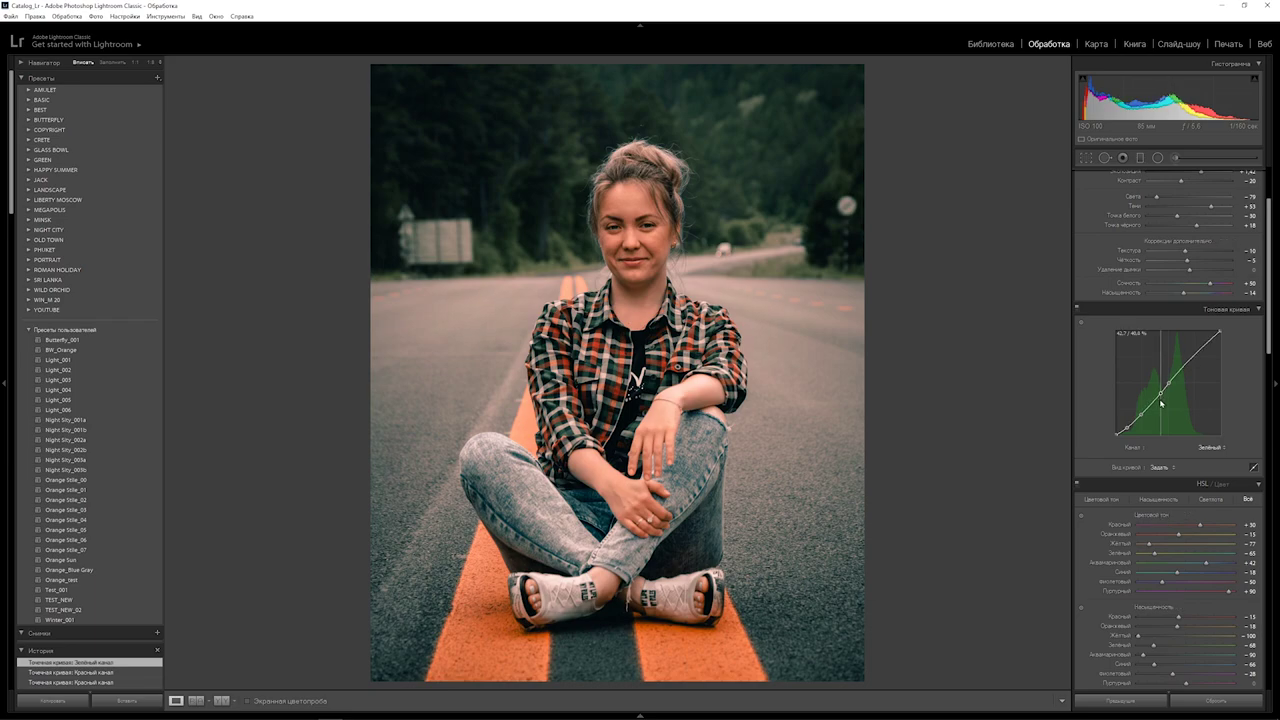
# - Lower the blue curve's shadow point, lift a new midtone point, then compare with the original
pyautogui.click(1214, 448)
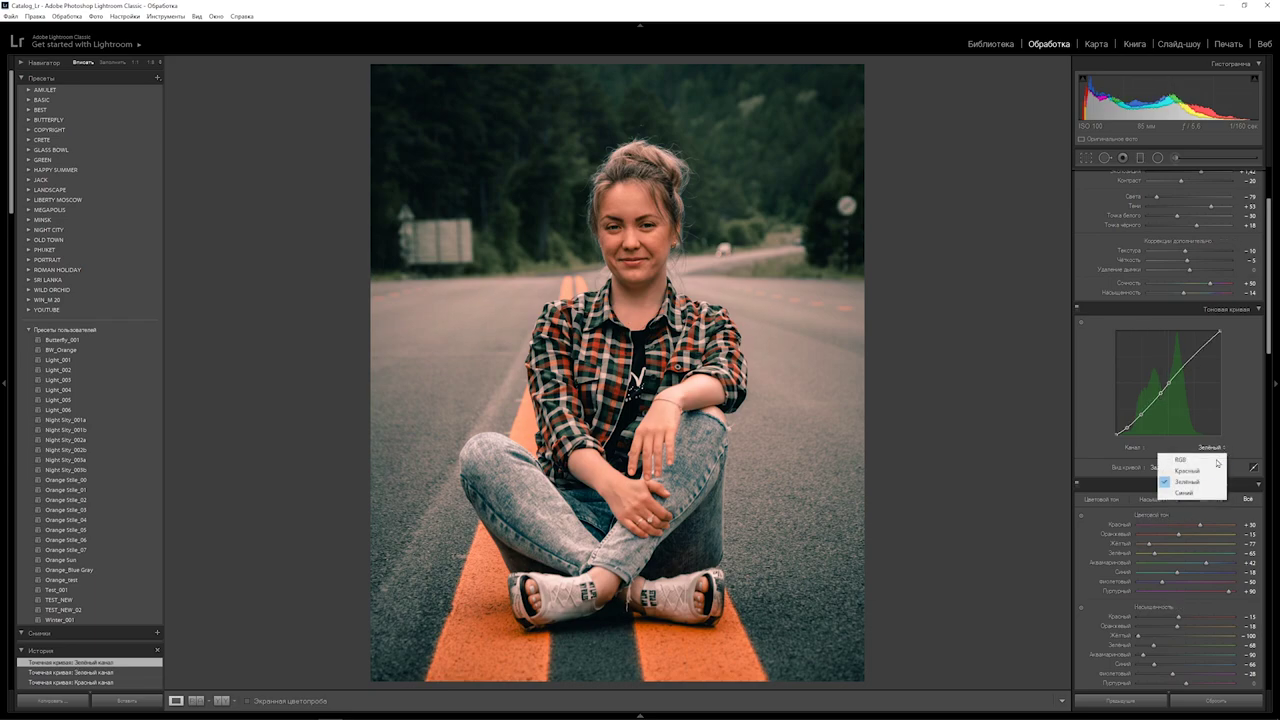
pyautogui.click(1184, 492)
pyautogui.moveTo(1128, 428)
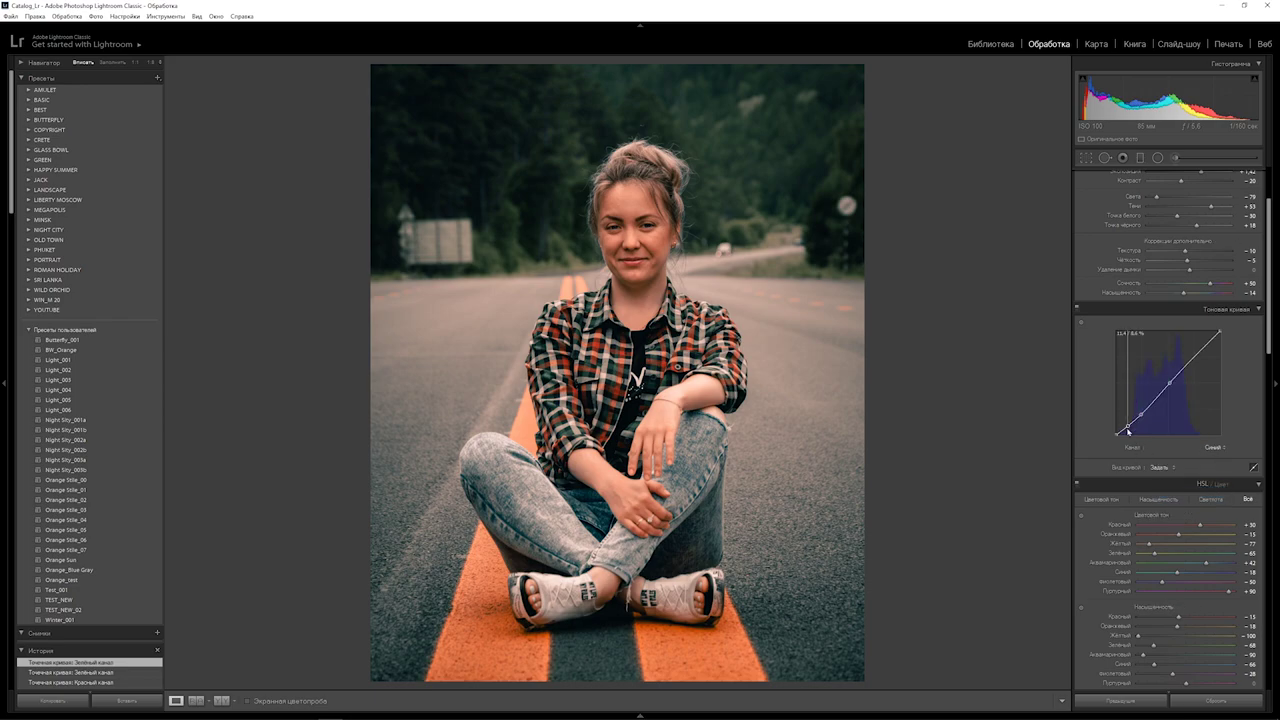
pyautogui.moveTo(1128, 430); pyautogui.dragTo(1127, 438)
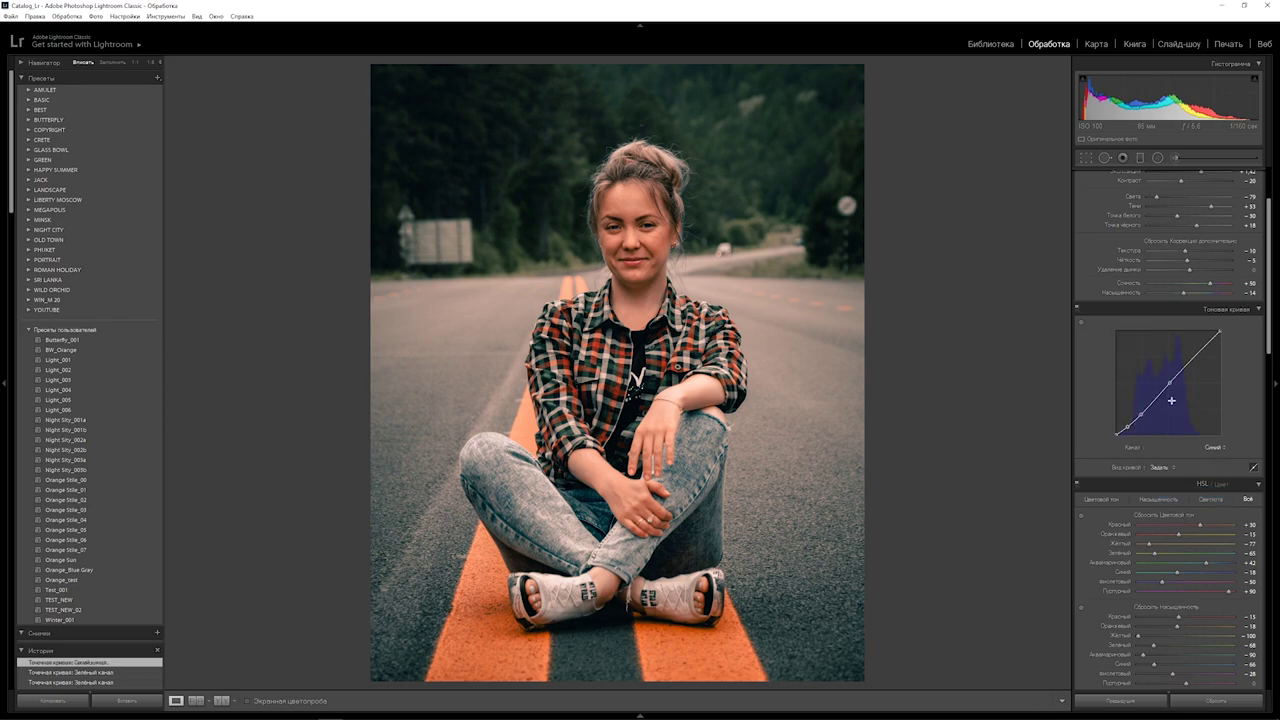
pyautogui.click(1162, 392)
pyautogui.moveTo(1163, 400); pyautogui.dragTo(1163, 405)
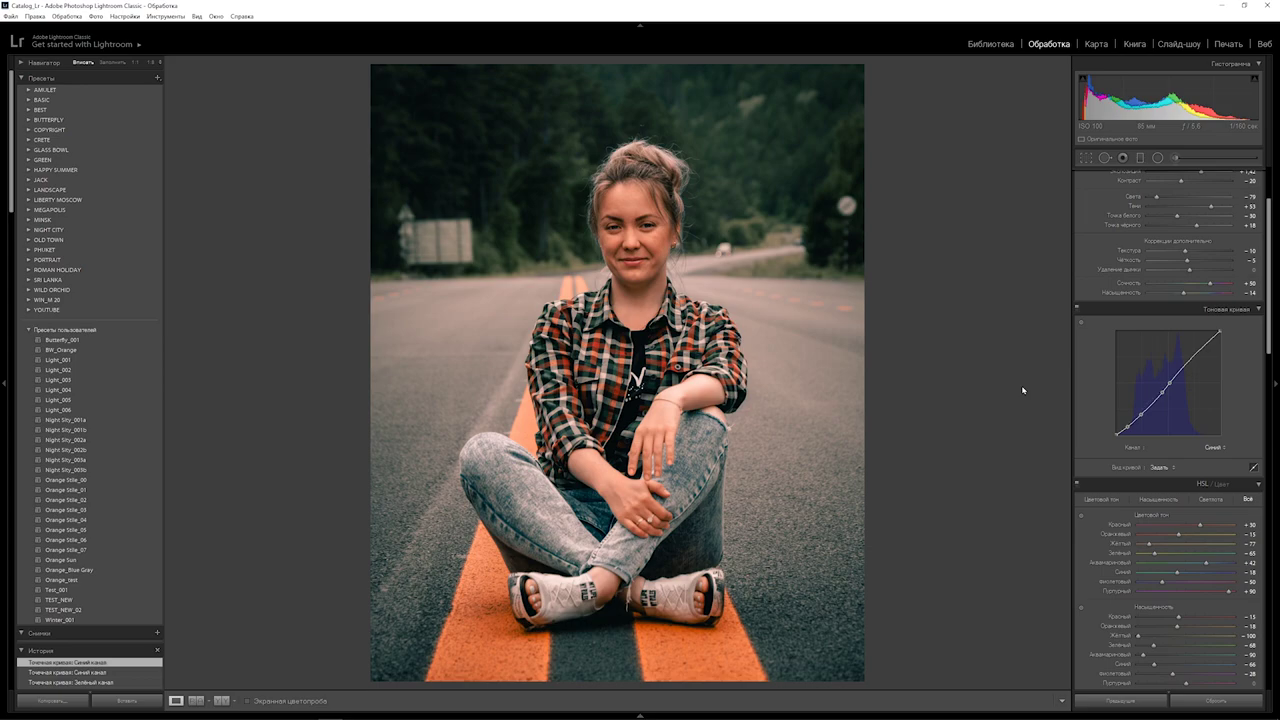
pyautogui.press('\\')
pyautogui.press('\\')
pyautogui.press('\\')
pyautogui.press('\\')
# - Create a new develop preset named Butterfly_002 from the current grade
pyautogui.click(157, 77)
pyautogui.click(175, 91)
pyautogui.write('Butterfly_002')
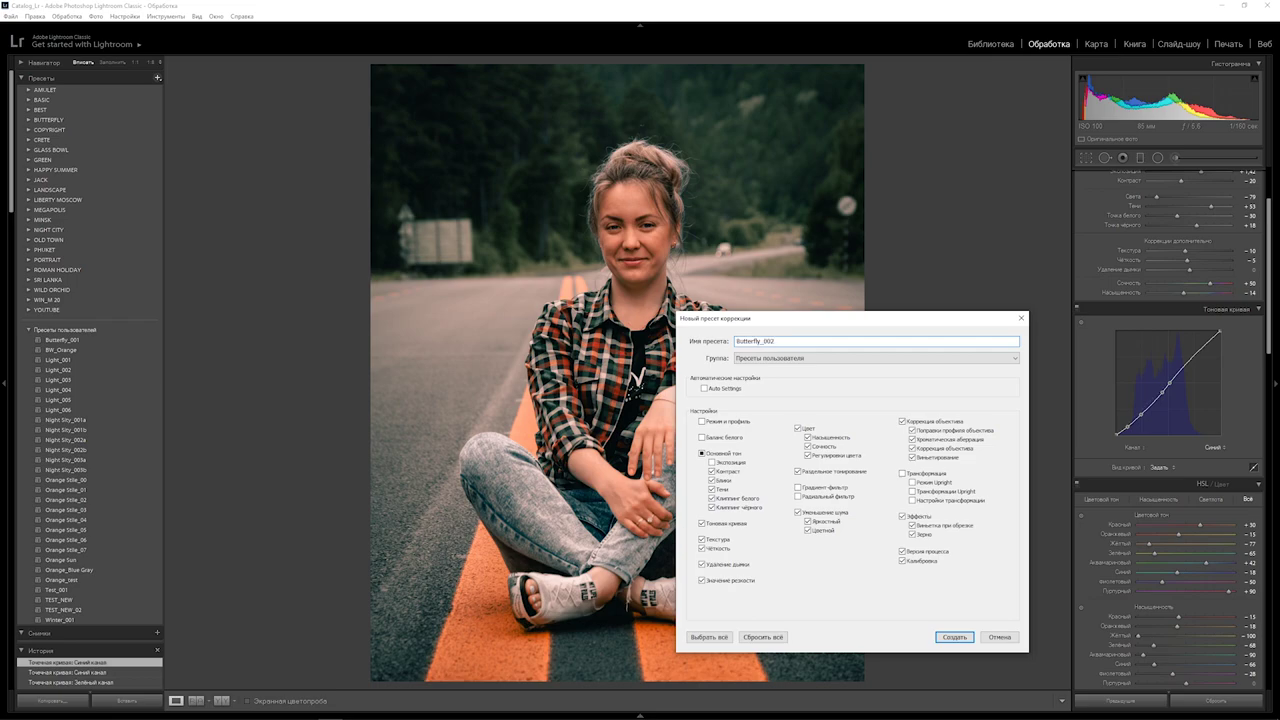
pyautogui.click(954, 637)
pyautogui.click(640, 714)
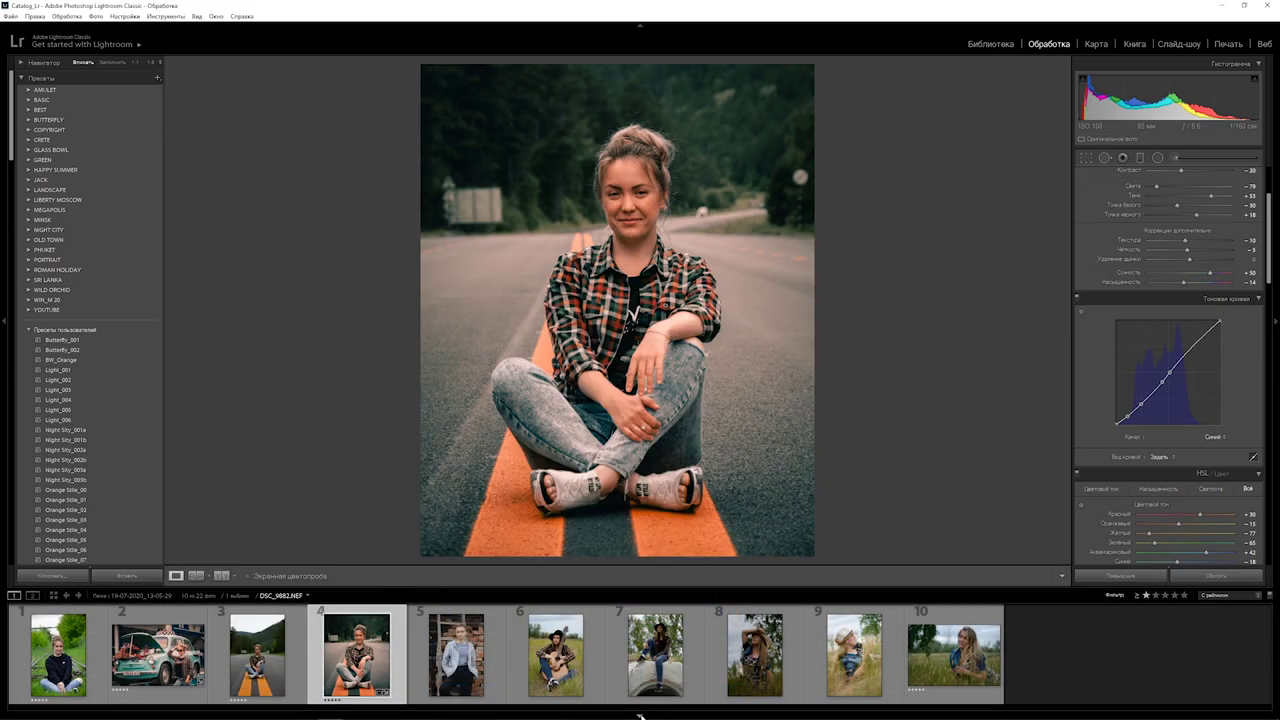
# - Open the third filmstrip photo, the wide road portrait, and apply Butterfly_002 to it
pyautogui.click(258, 650)
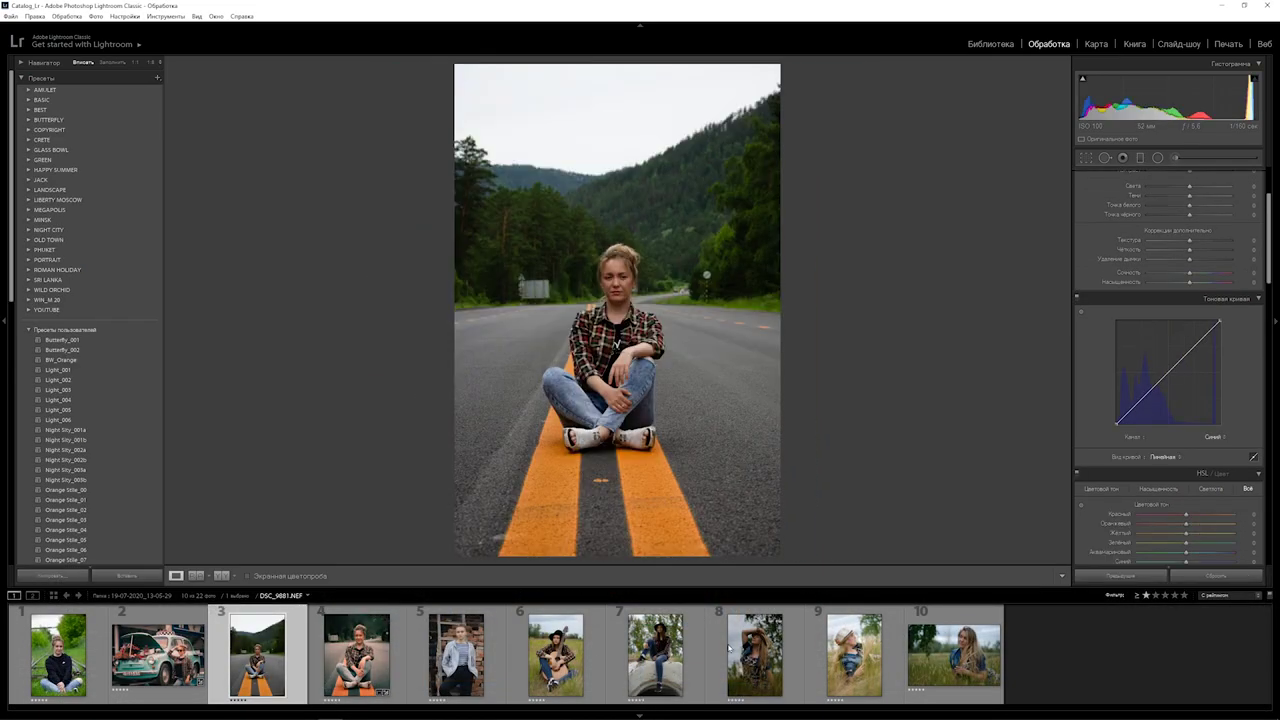
pyautogui.click(640, 716)
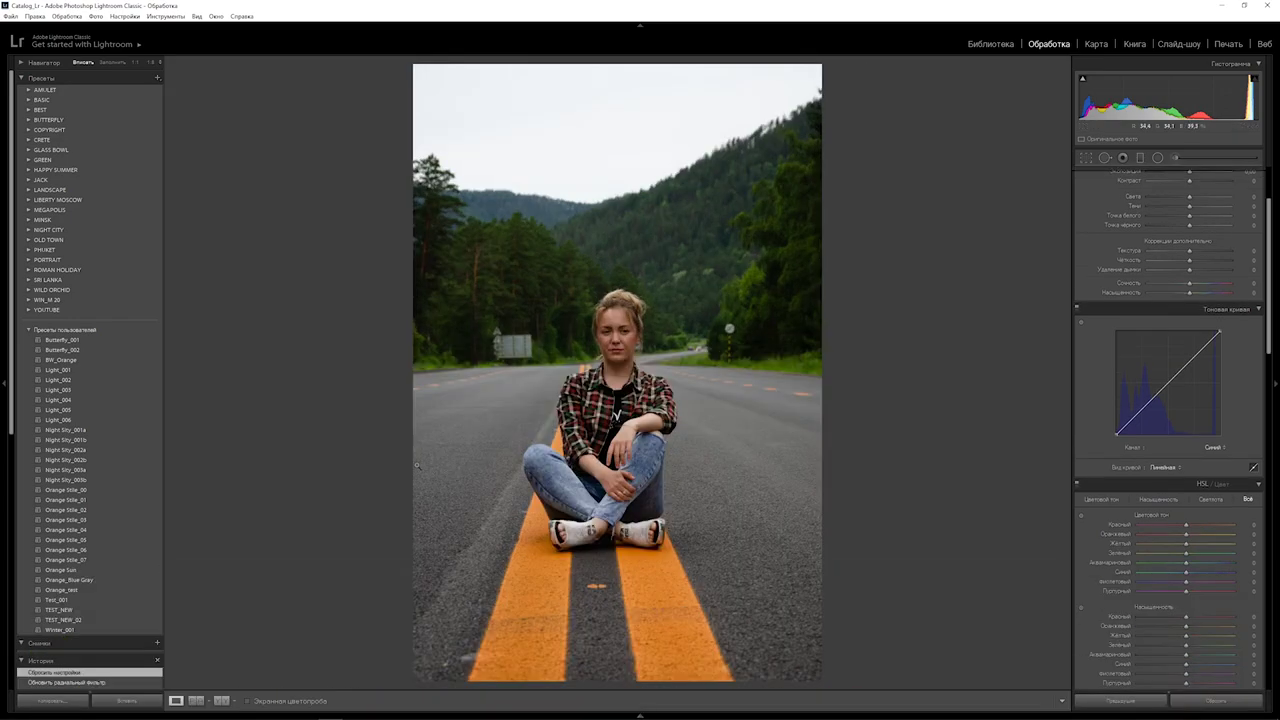
pyautogui.click(86, 351)
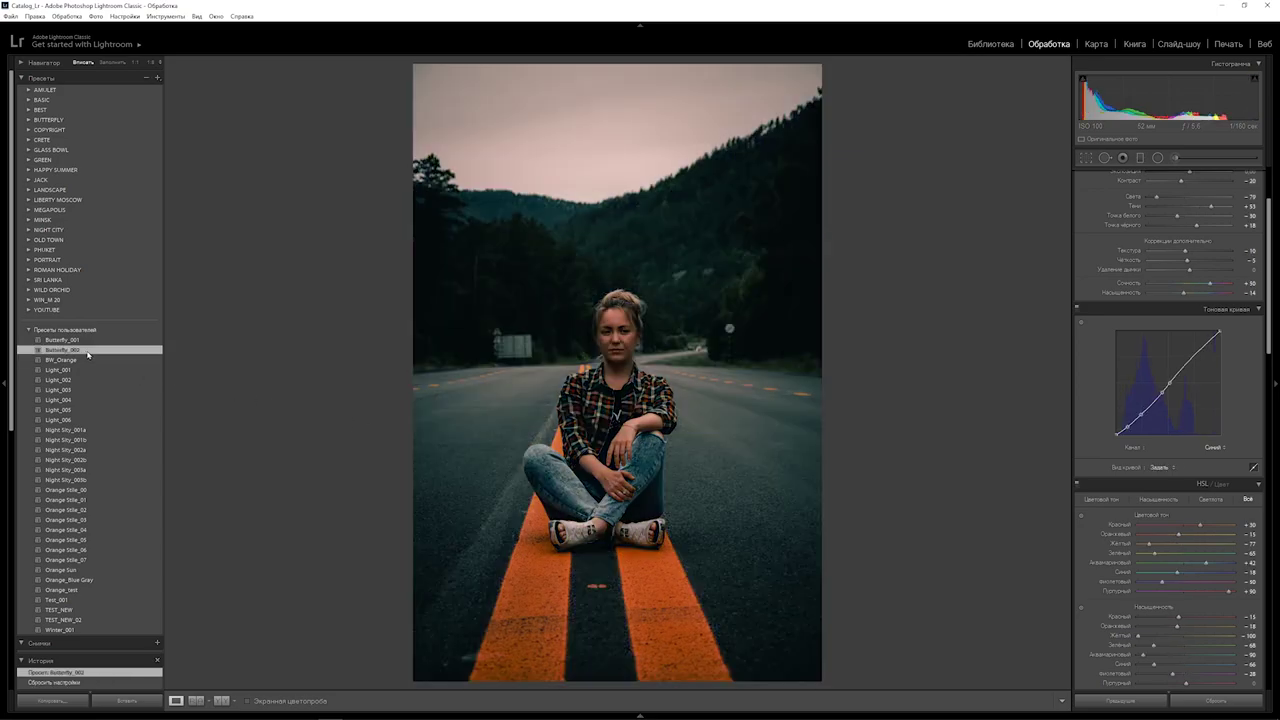
# - Raise the wide road shot's exposure to +1.00
pyautogui.scroll(3, 1271, 330)
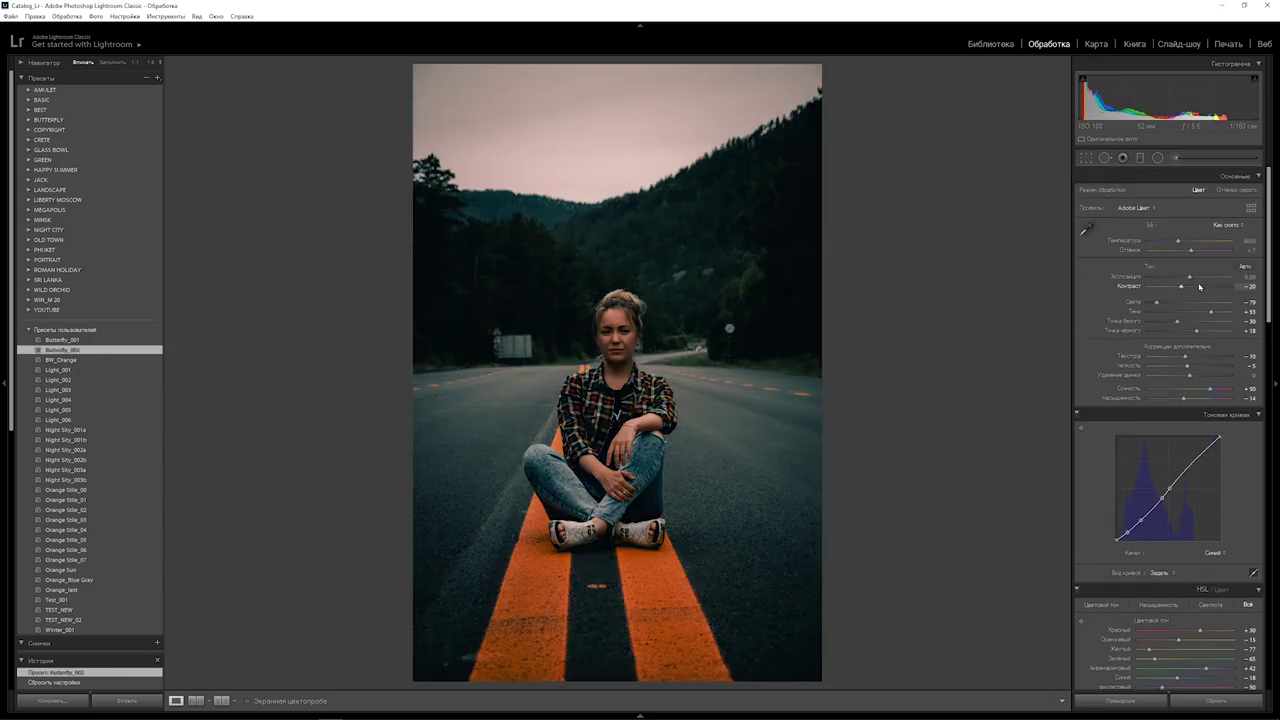
pyautogui.moveTo(1191, 277)
pyautogui.mouseDown()
pyautogui.moveTo(1181, 243)
pyautogui.moveTo(1200, 278)
pyautogui.moveTo(1188, 254)
pyautogui.mouseUp()
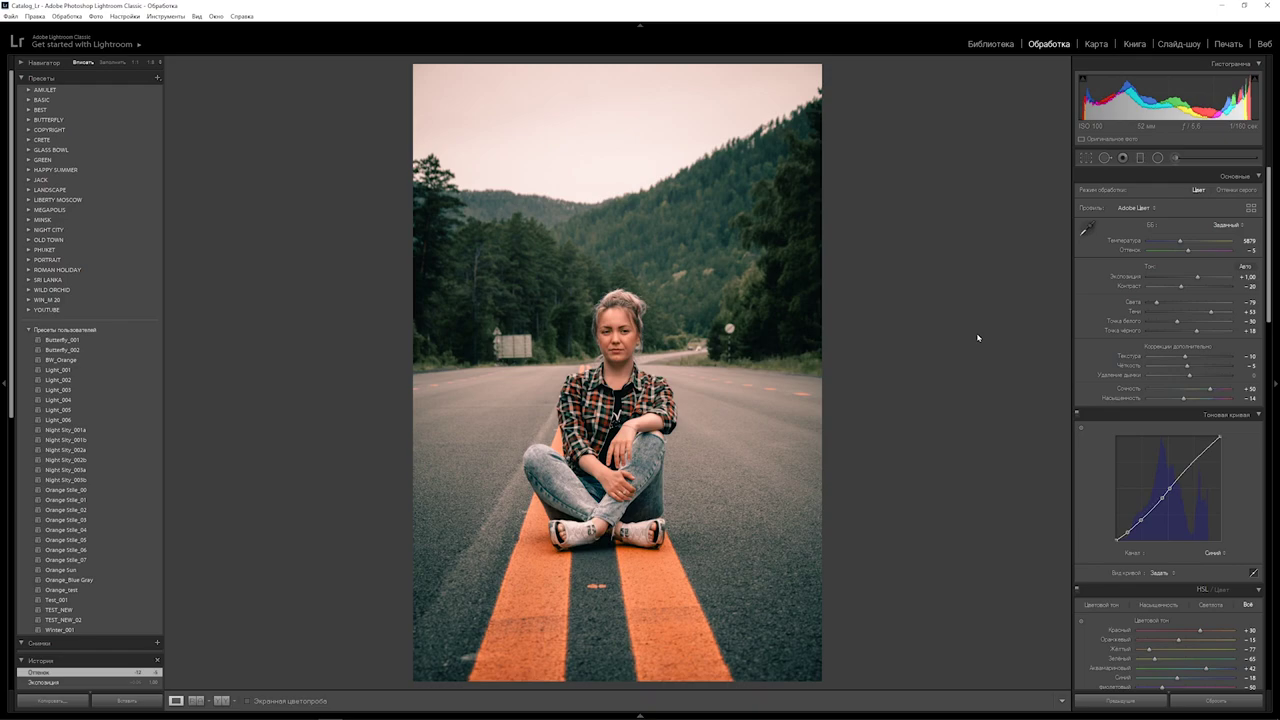
# - Crop the road portrait to 4 x 5, reframe tighter on the woman, and straighten 0.65
pyautogui.click(1087, 159)
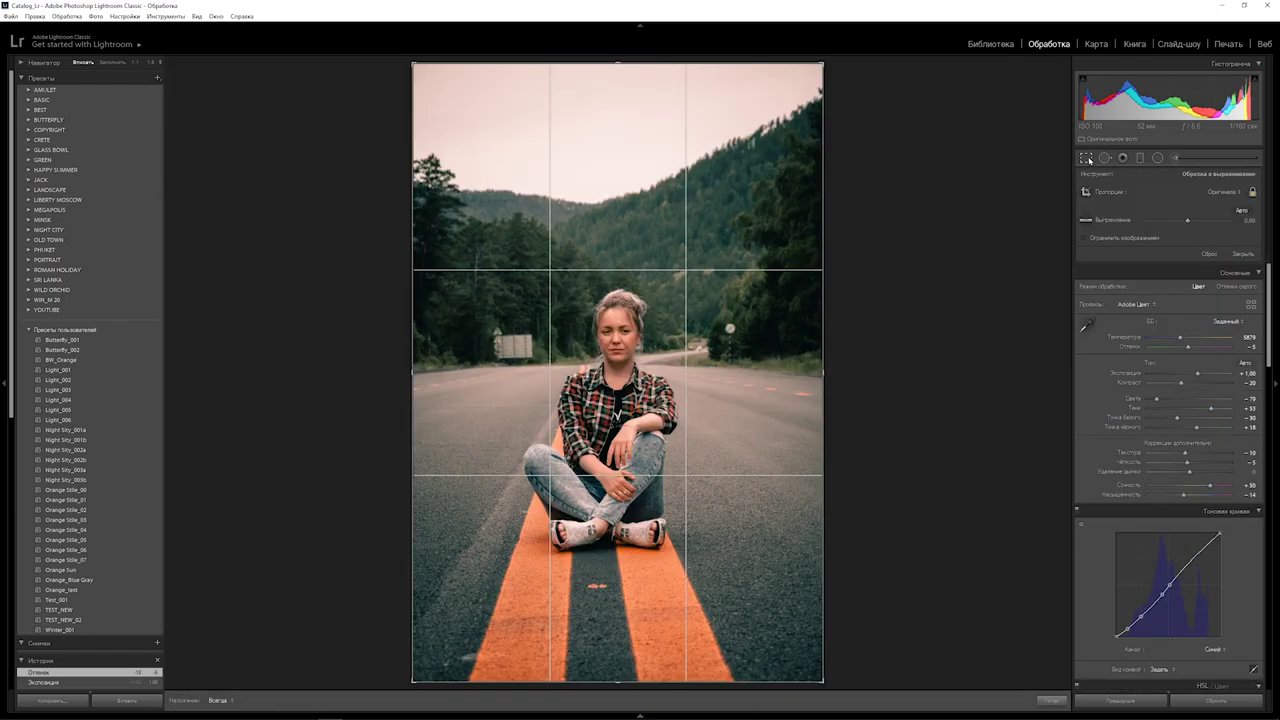
pyautogui.click(1236, 192)
pyautogui.click(1182, 256)
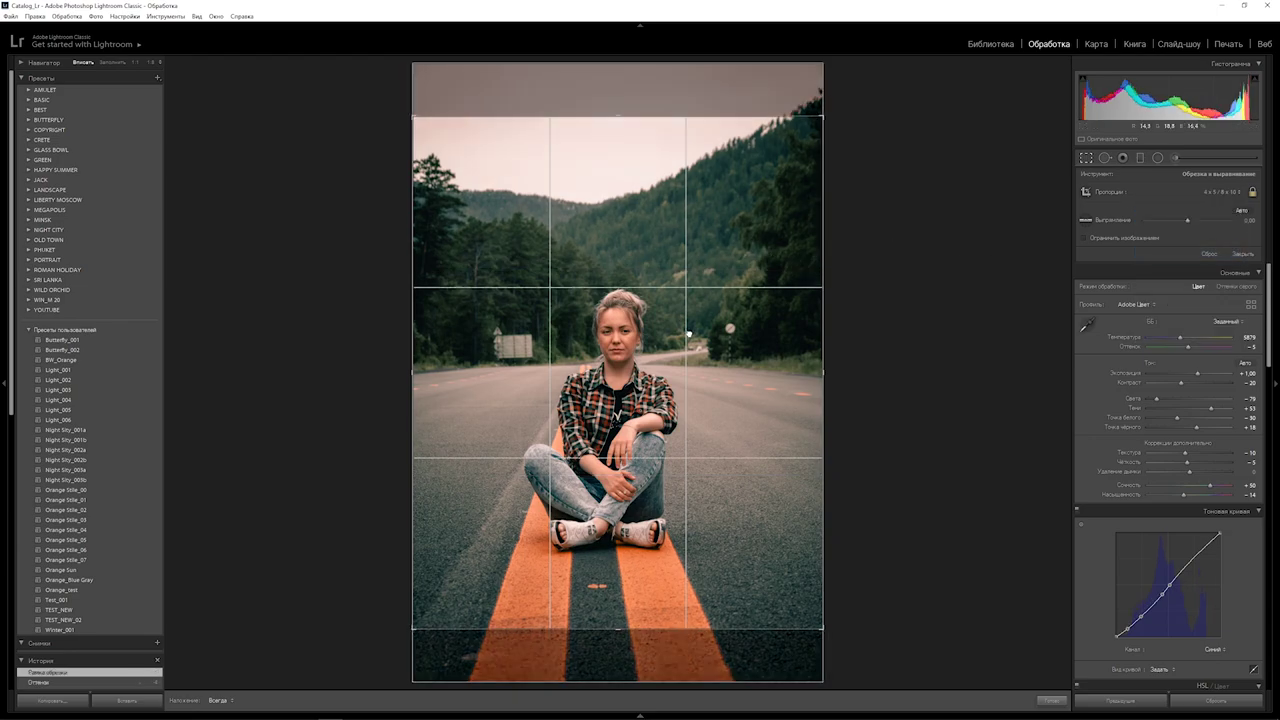
pyautogui.moveTo(688, 333); pyautogui.dragTo(688, 315)
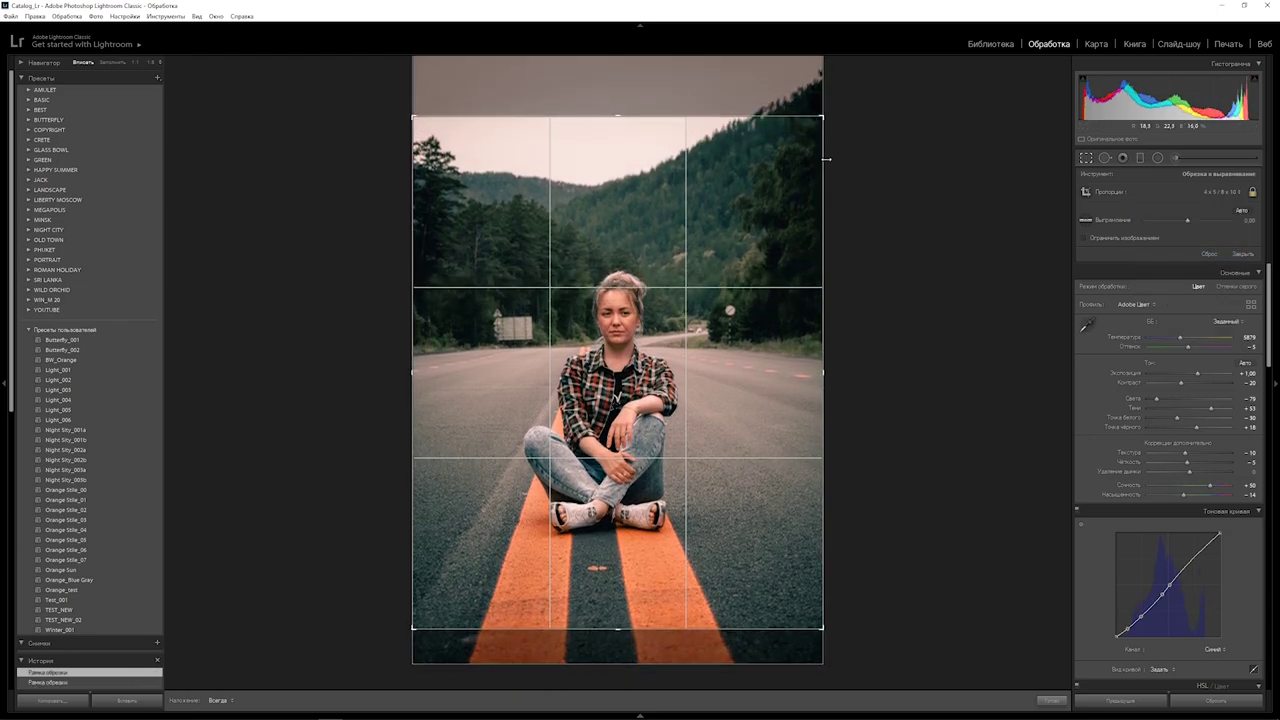
pyautogui.moveTo(833, 106); pyautogui.dragTo(838, 110)
pyautogui.press('Return')
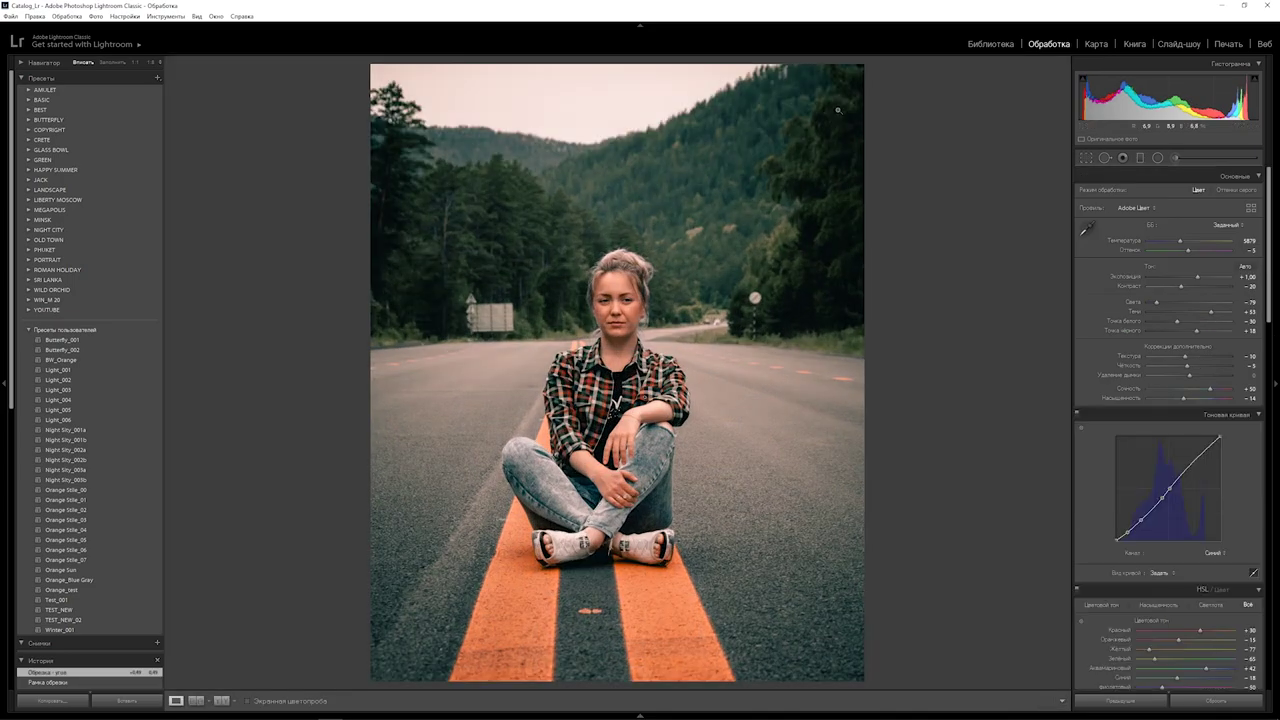
# - Heal the orange road mark between the stripes, sourcing the patch from clean asphalt nearby
pyautogui.click(1105, 158)
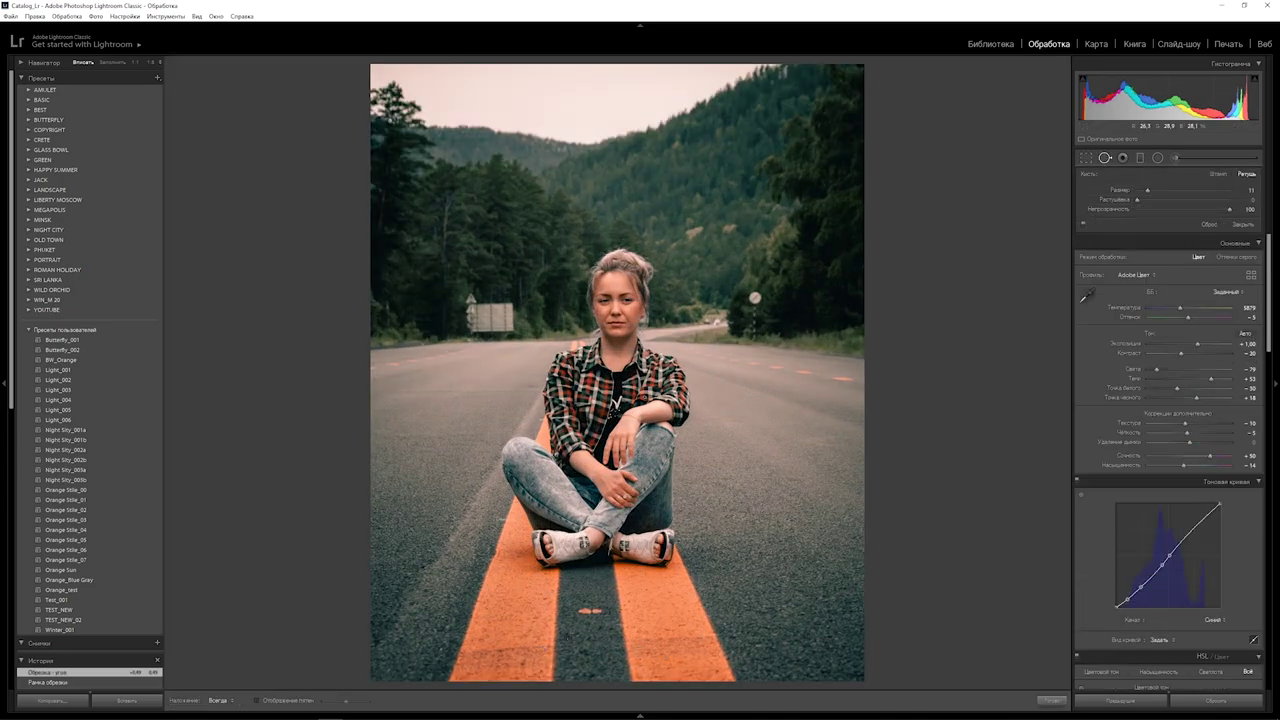
pyautogui.scroll(5, 585, 633)
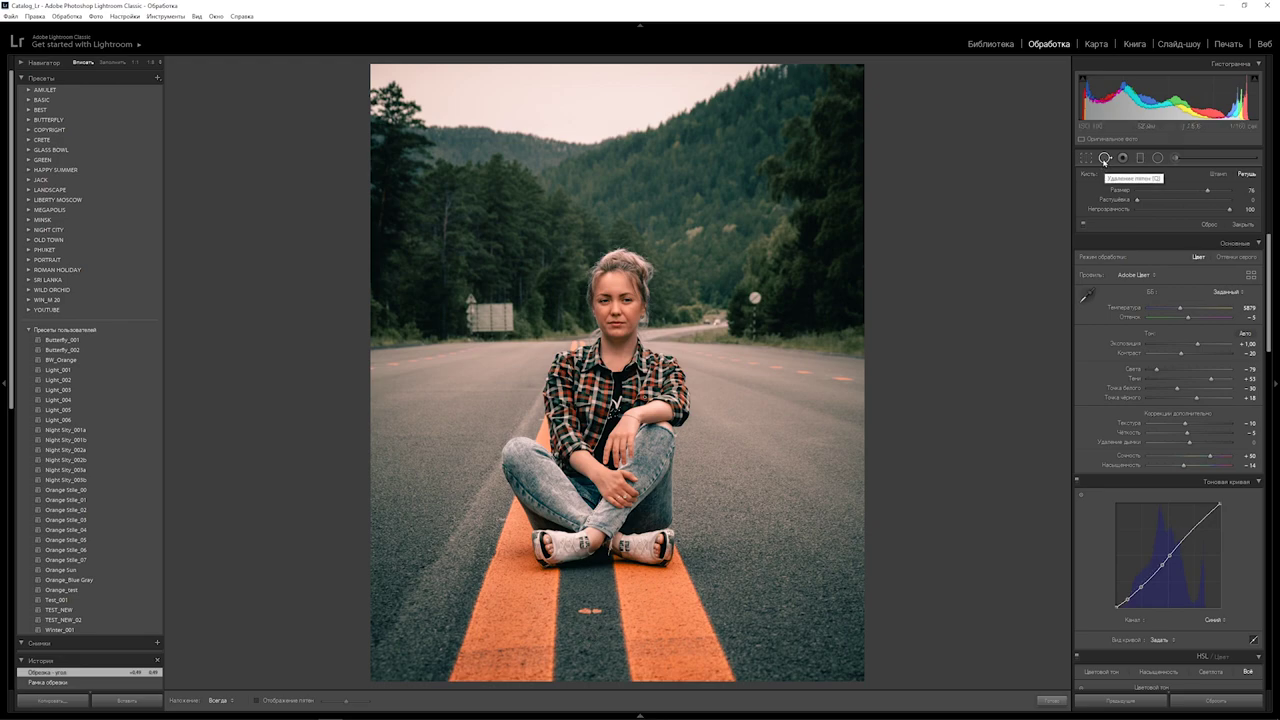
pyautogui.click(589, 610)
pyautogui.moveTo(587, 646); pyautogui.dragTo(756, 606)
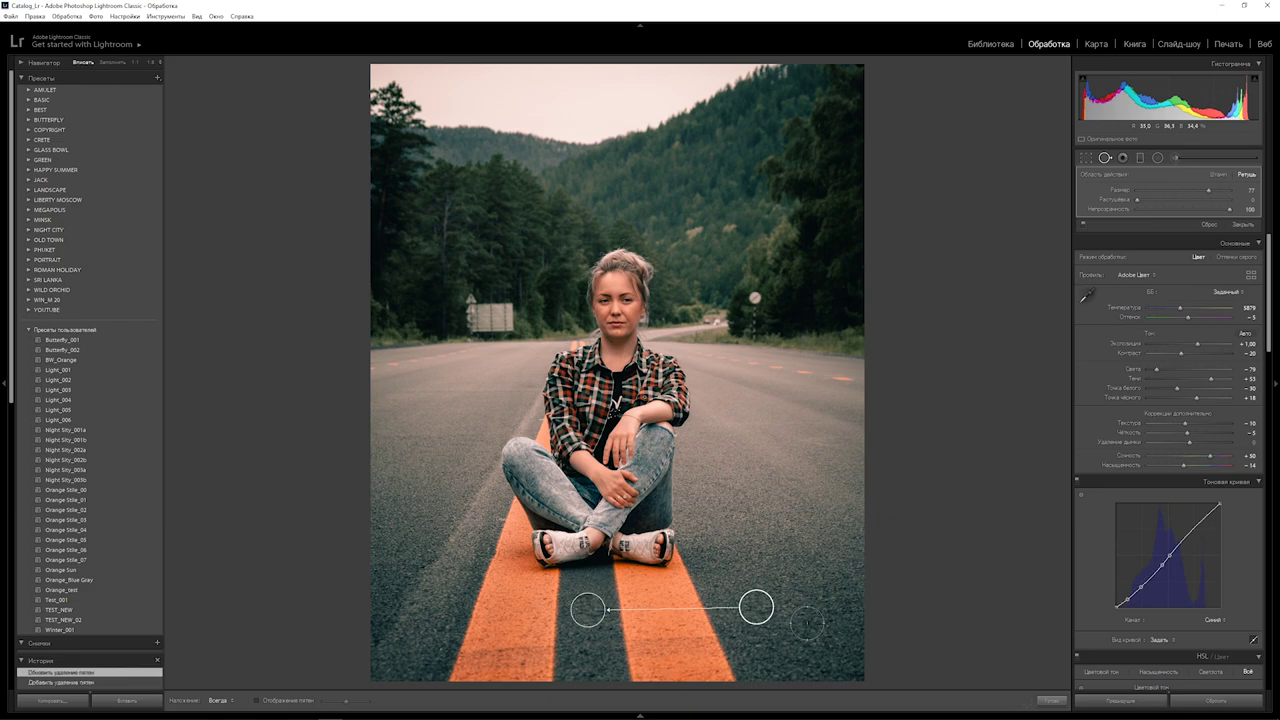
pyautogui.press('q')
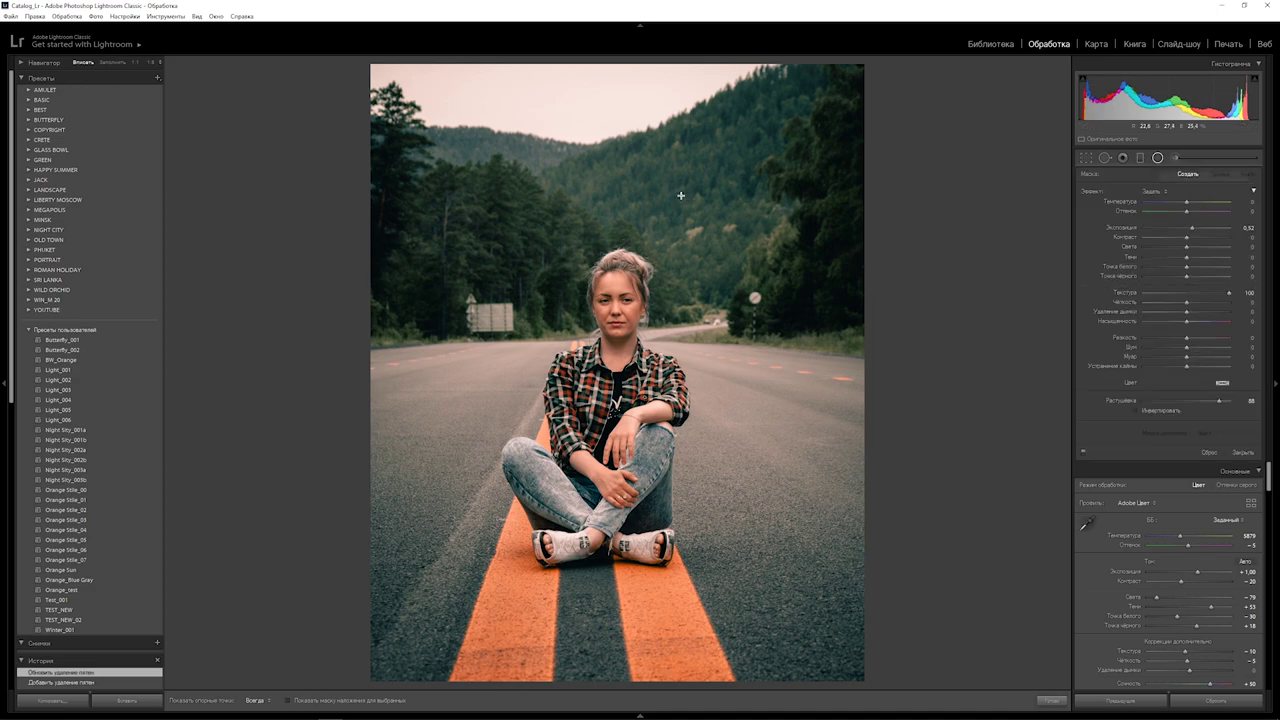
# - Draw an inverted radial filter over the sky with texture and exposure reset to zero
pyautogui.moveTo(587, 90); pyautogui.dragTo(798, 218)
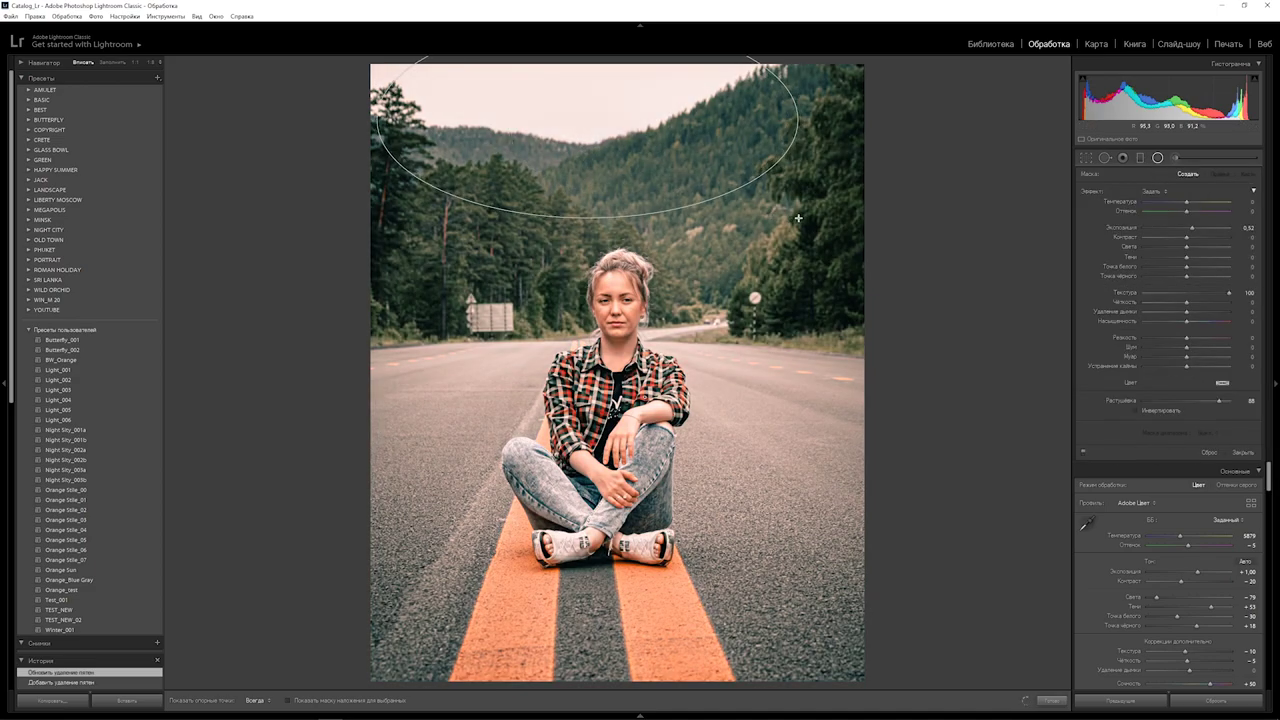
pyautogui.click(1136, 410)
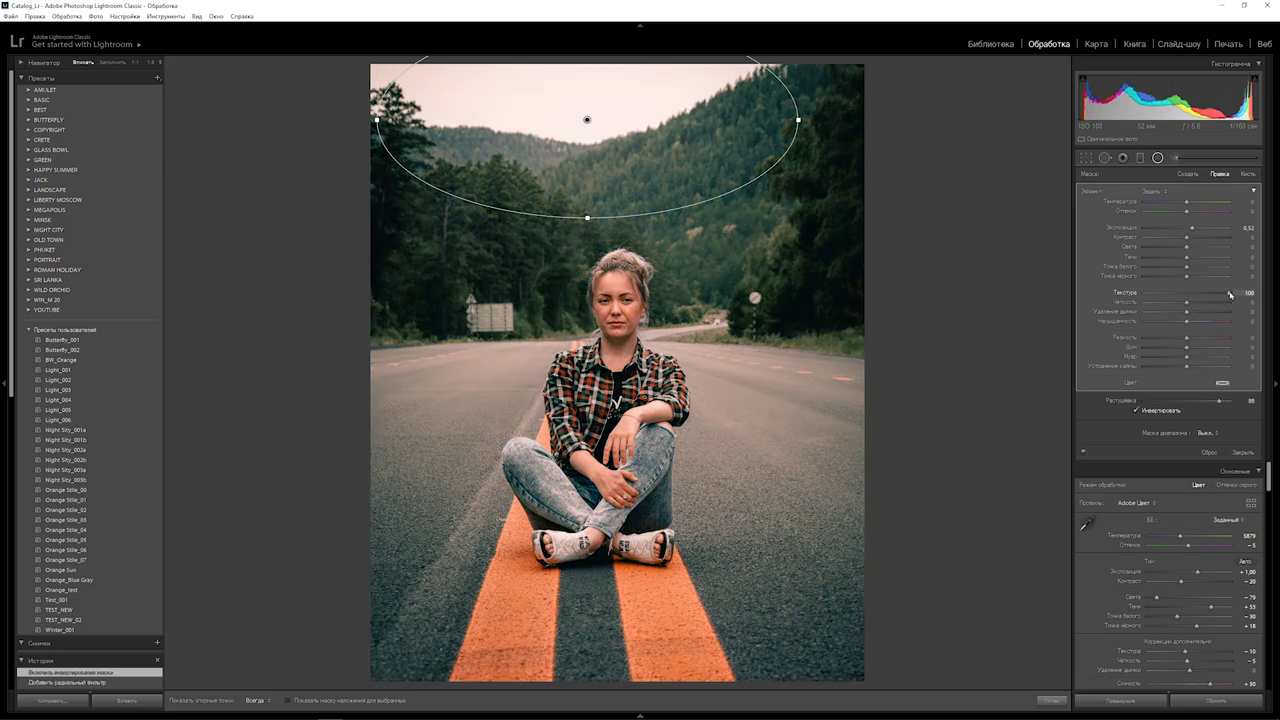
pyautogui.doubleClick(1230, 294)
pyautogui.doubleClick(1244, 228)
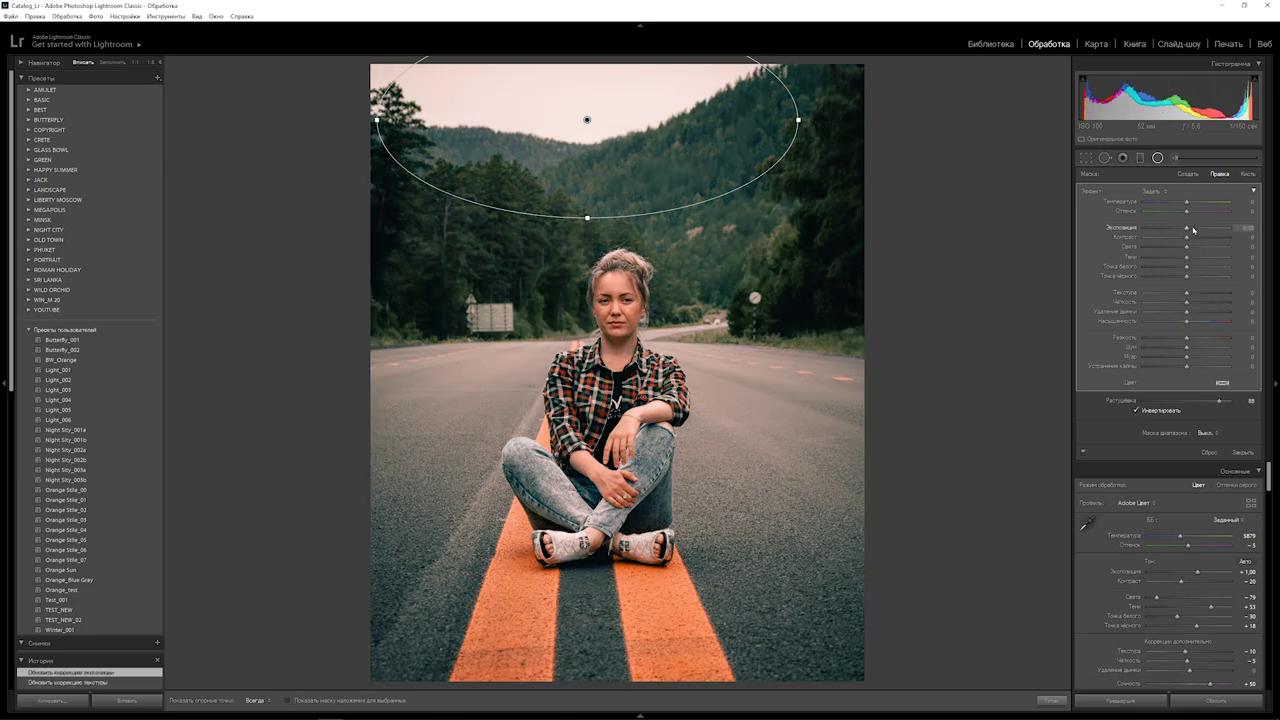
pyautogui.moveTo(587, 120); pyautogui.dragTo(572, 120)
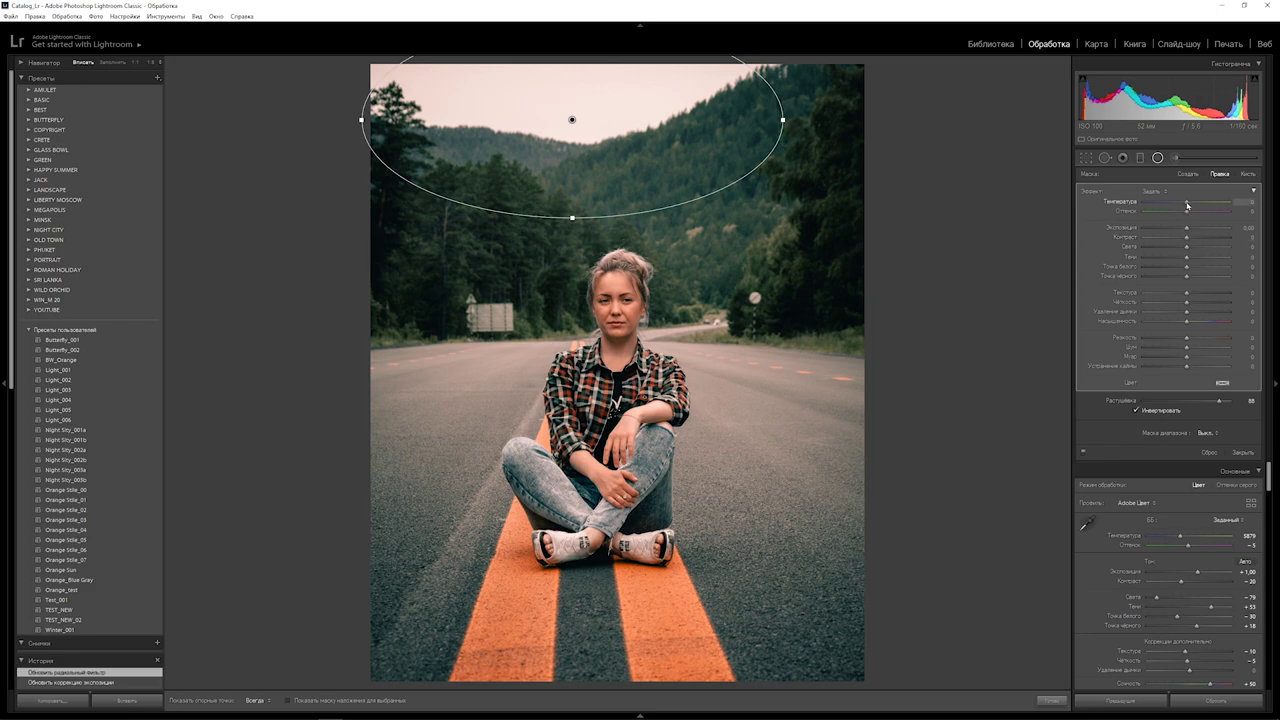
# - Raise temperature, exposure to +0.90, and saturation inside the radial filter
pyautogui.moveTo(1187, 202); pyautogui.dragTo(1220, 202)
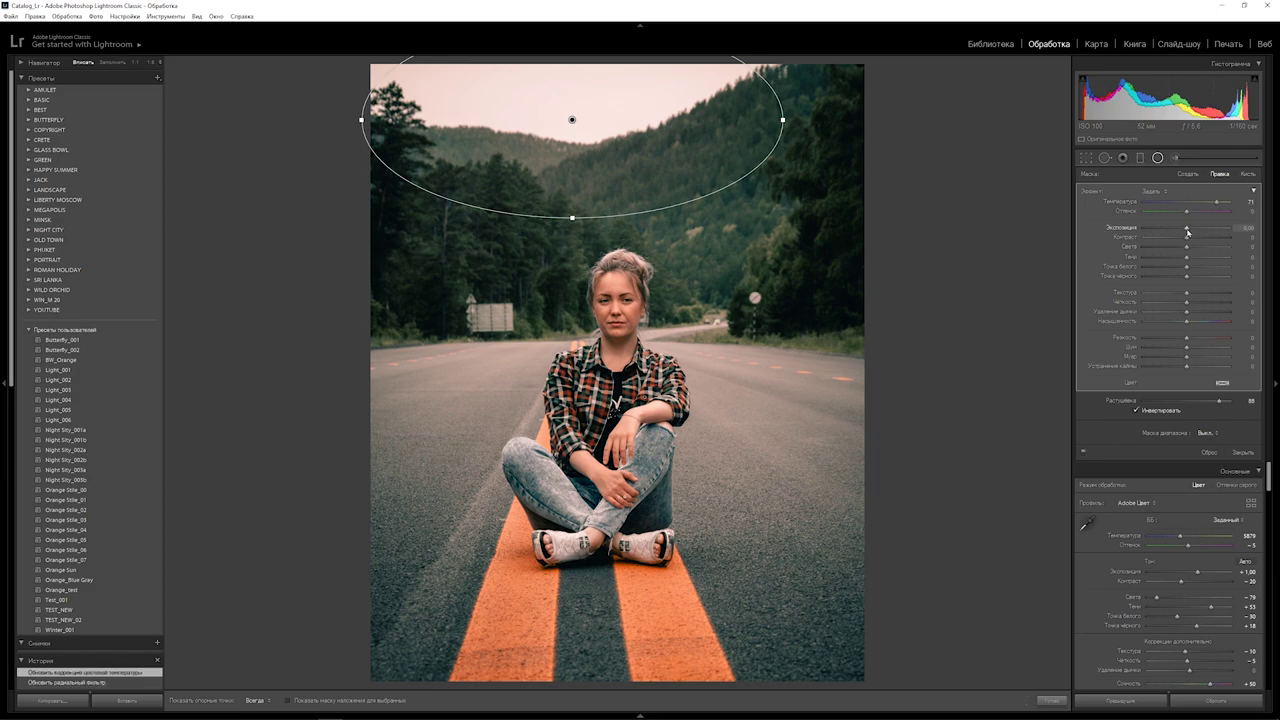
pyautogui.moveTo(1187, 229); pyautogui.dragTo(1196, 229)
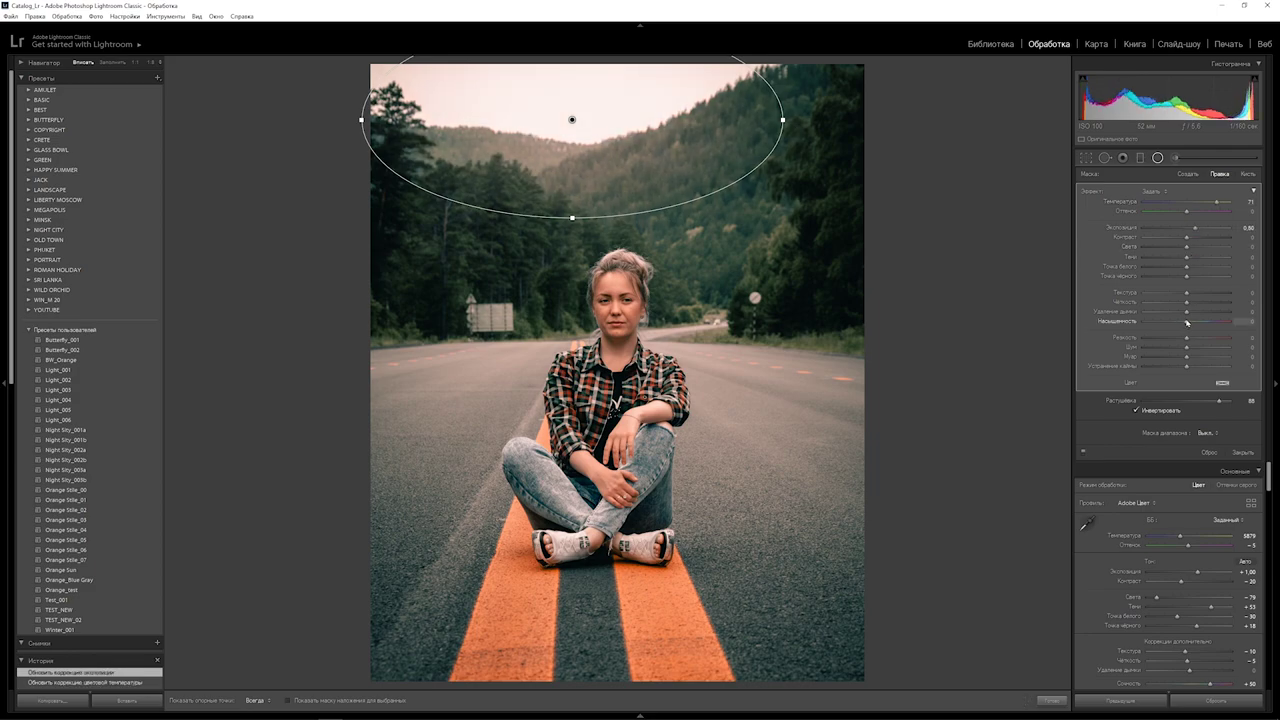
pyautogui.moveTo(1188, 322); pyautogui.dragTo(1216, 318)
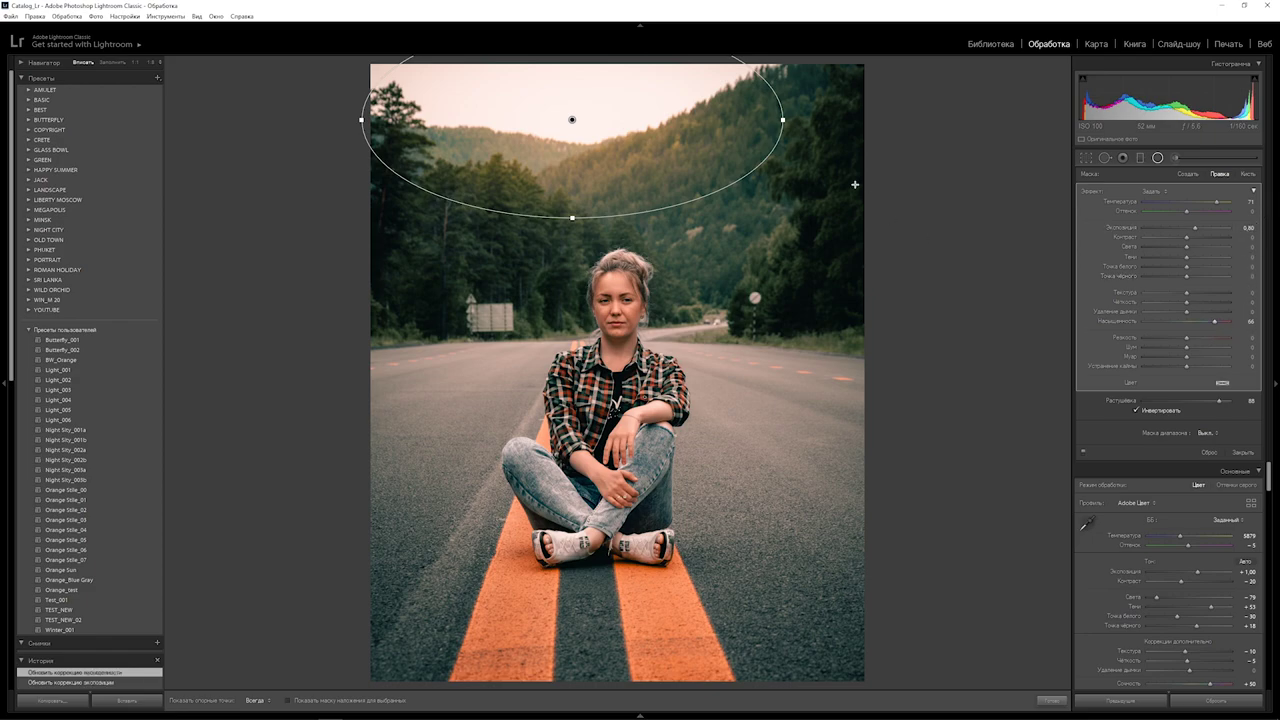
# - Rotate, move and reshape the ellipse so it tilts along the hillside
pyautogui.moveTo(794, 120); pyautogui.dragTo(799, 183)
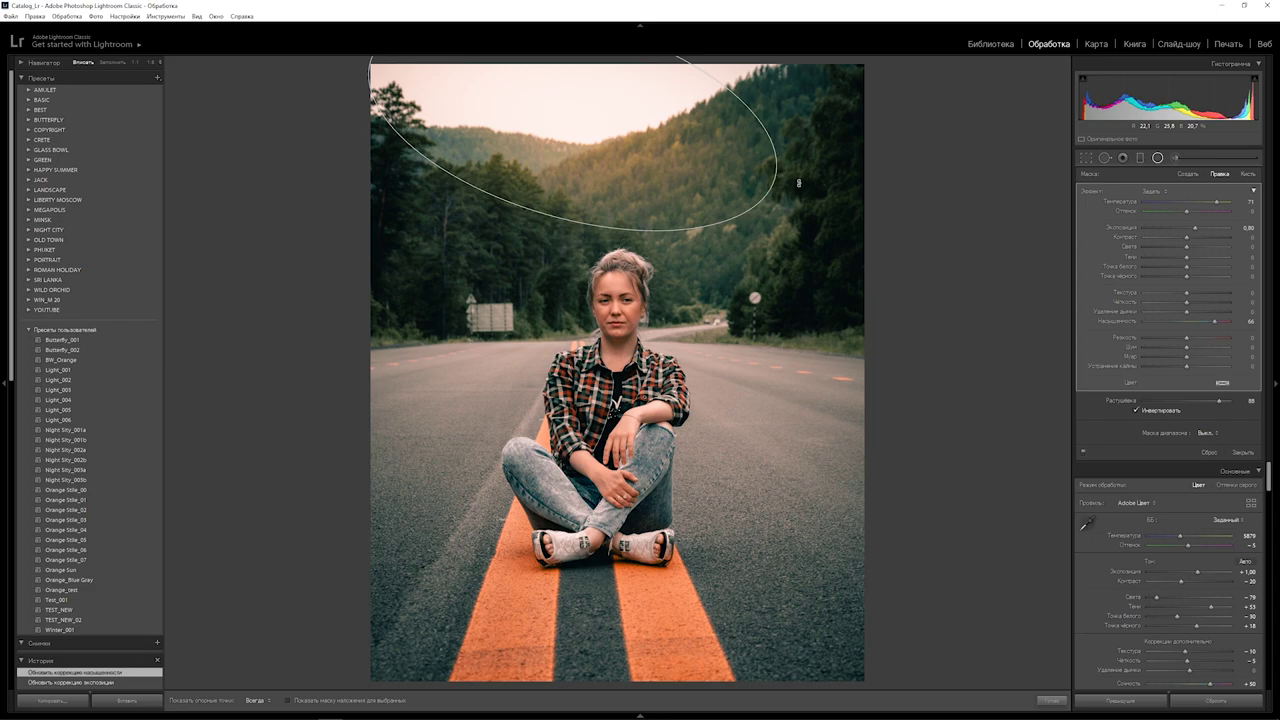
pyautogui.moveTo(572, 125); pyautogui.dragTo(630, 142)
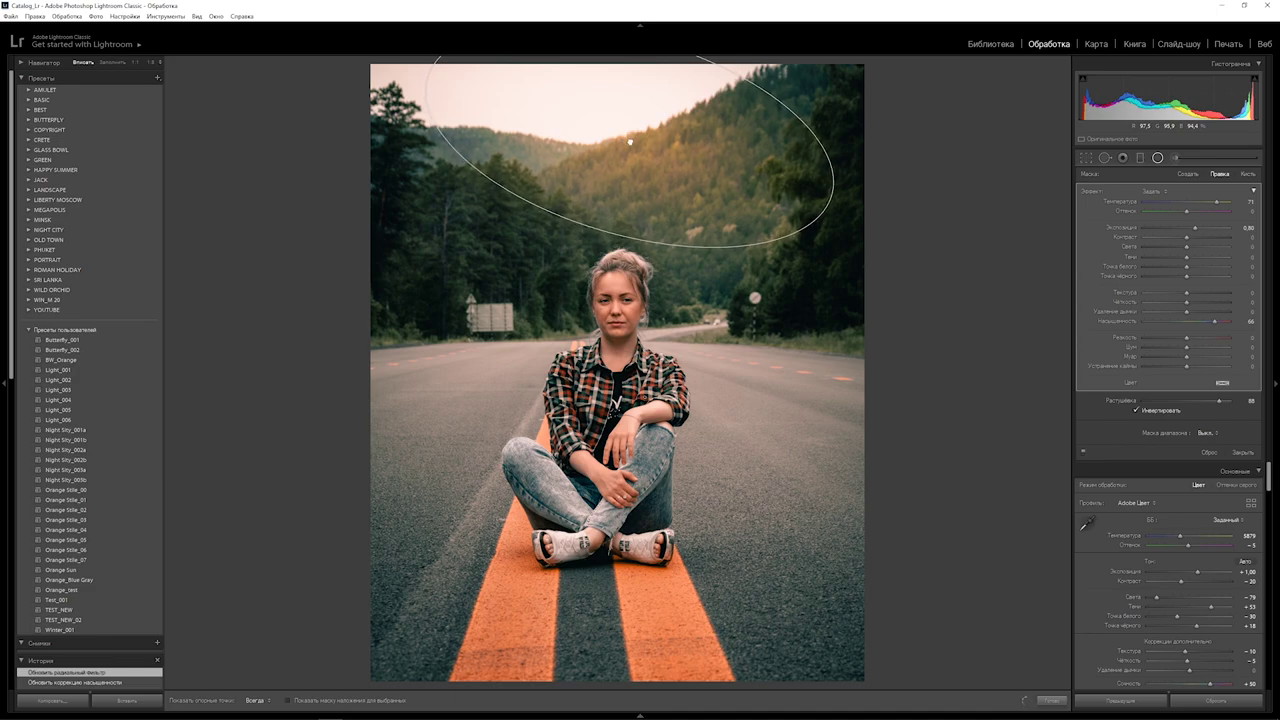
pyautogui.moveTo(630, 142); pyautogui.dragTo(627, 141)
pyautogui.moveTo(829, 190); pyautogui.dragTo(826, 194)
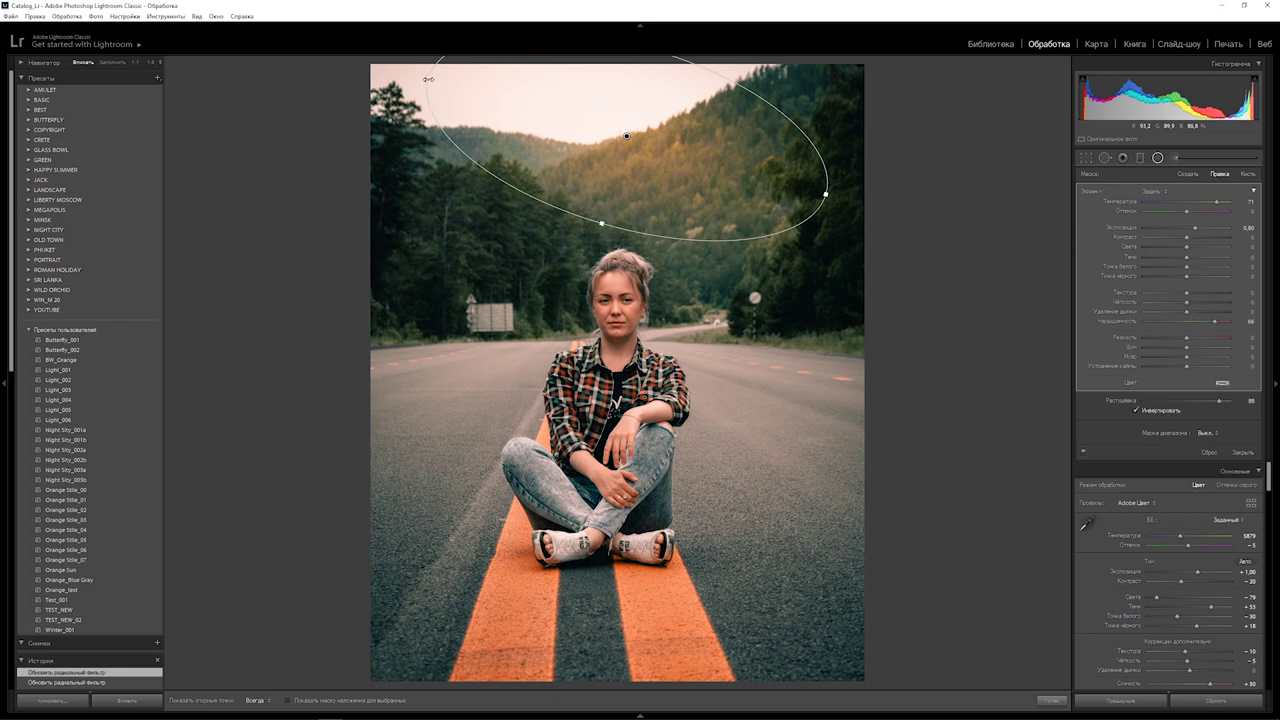
pyautogui.moveTo(434, 74); pyautogui.dragTo(421, 77)
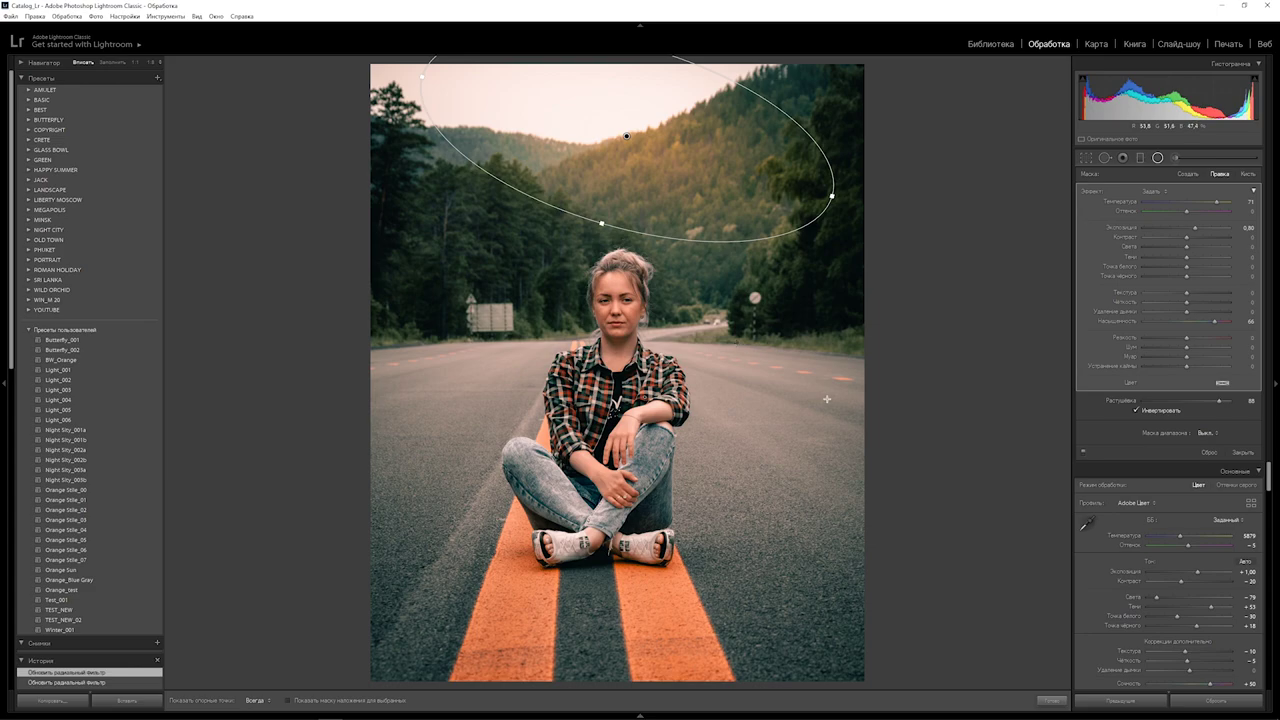
pyautogui.hotkey('shift', 'm')
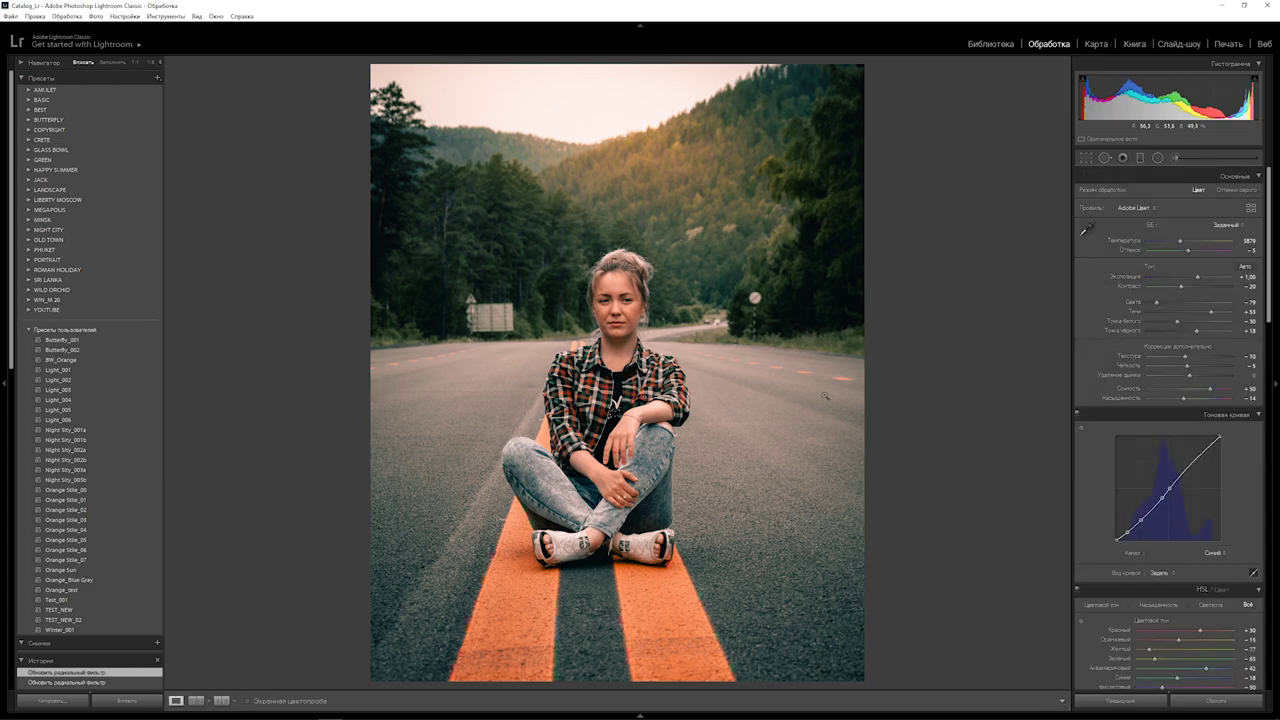
# - Compare the road edit before/after, then give the field portrait the Butterfly_001 preset
pyautogui.press('\\')
pyautogui.press('\\')
pyautogui.press('\\')
pyautogui.press('\\')
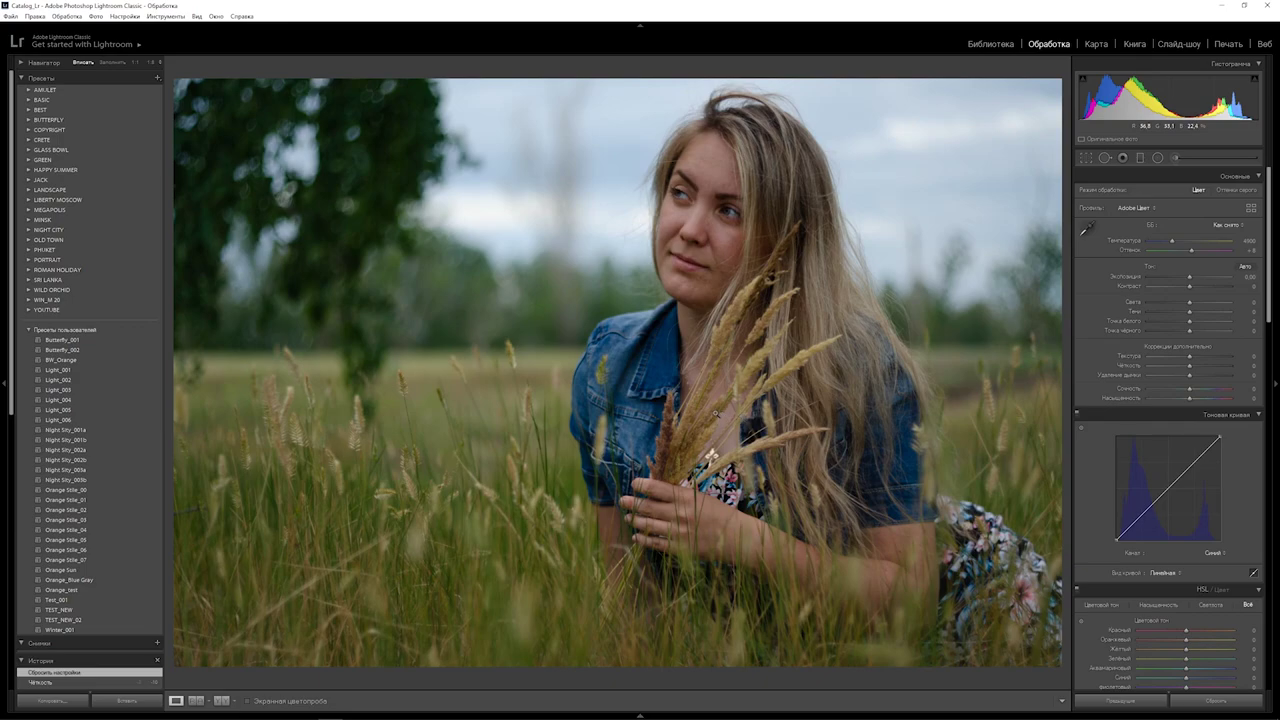
pyautogui.click(62, 340)
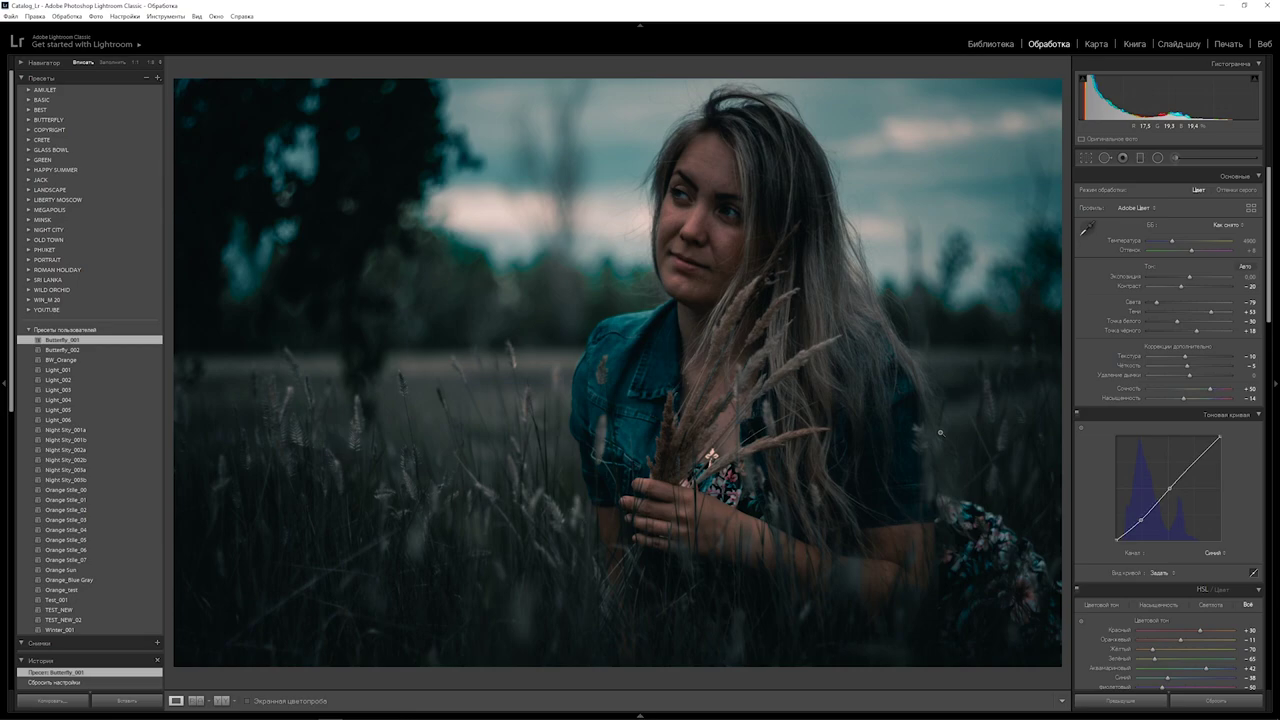
# - Compare the Butterfly_002 and Butterfly_001 presets on the field portrait
pyautogui.click(86, 351)
pyautogui.moveTo(1190, 277); pyautogui.dragTo(1199, 277)
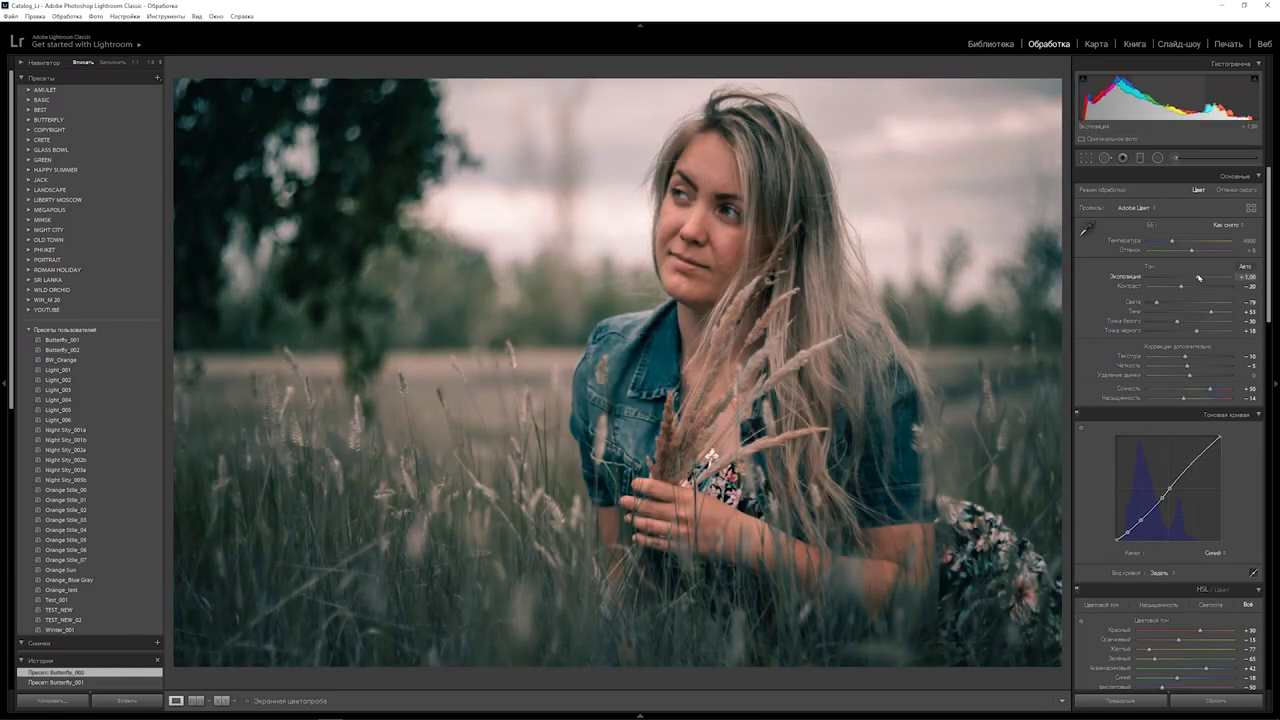
pyautogui.click(91, 339)
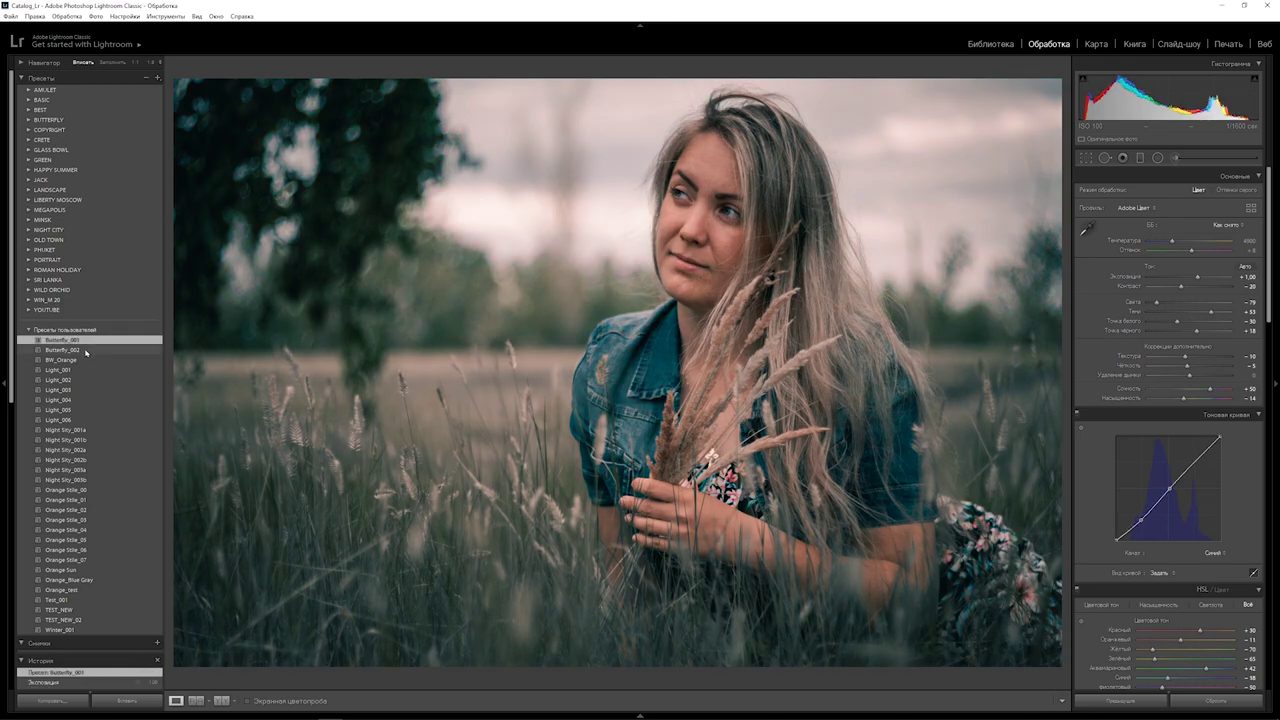
pyautogui.click(86, 350)
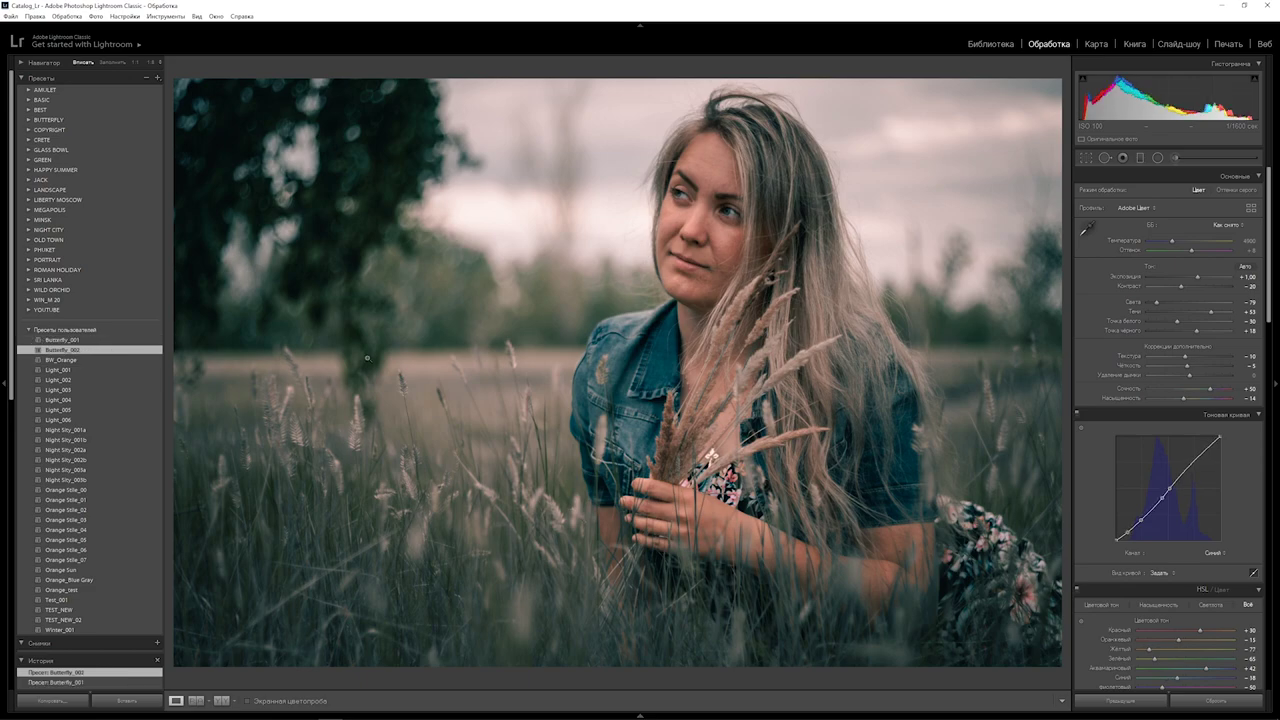
pyautogui.hotkey('ctrl', 'z')
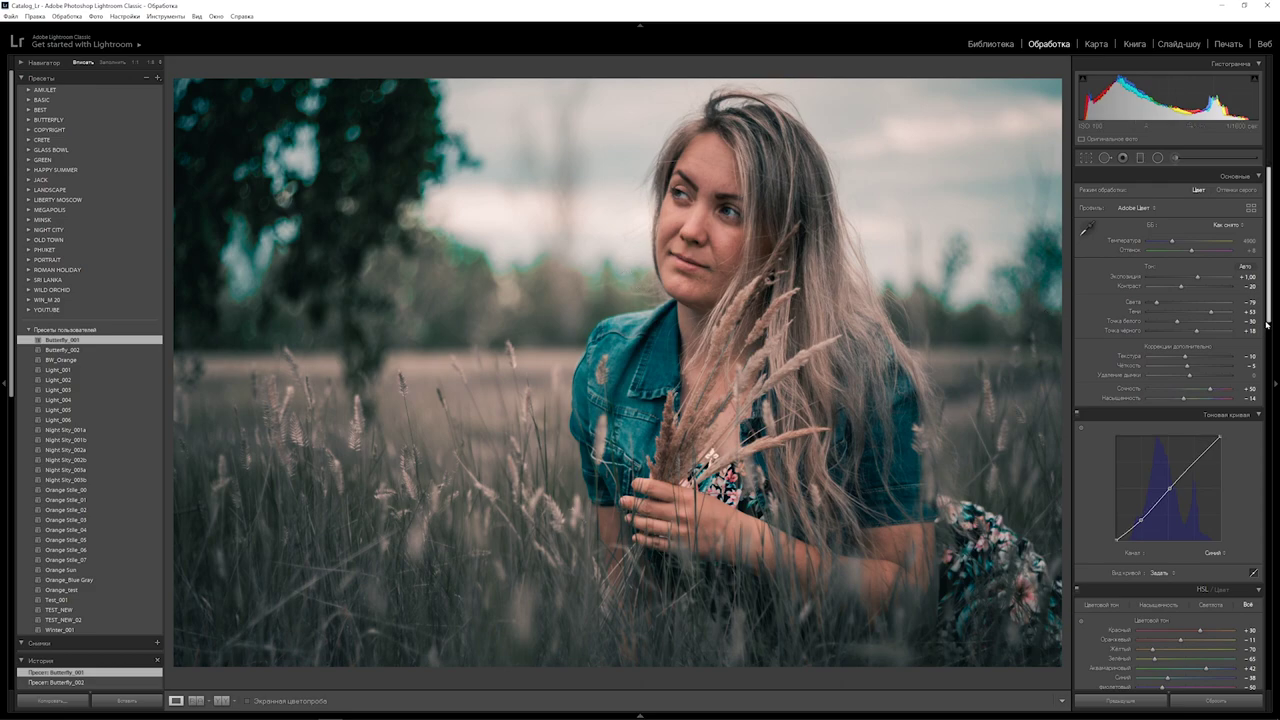
# - Reapply Butterfly_002 and keep it as the field portrait's grade
pyautogui.moveTo(1269, 245); pyautogui.dragTo(1269, 425)
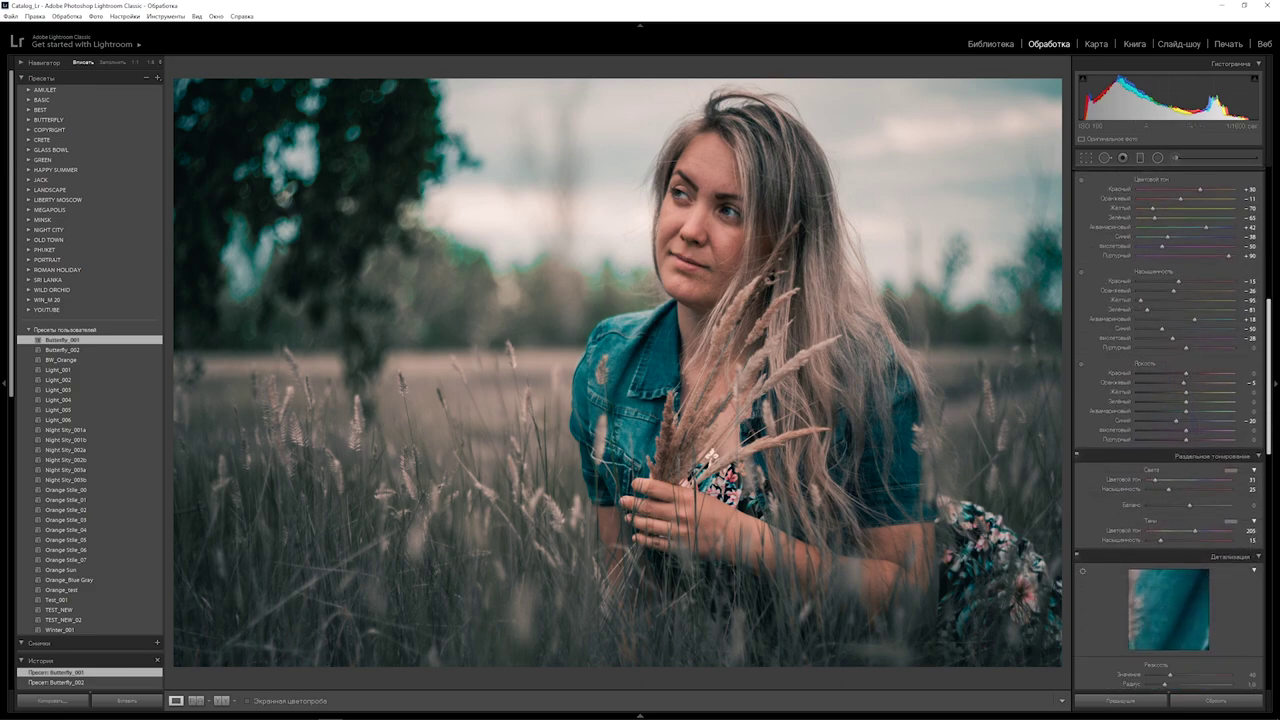
pyautogui.scroll(-3, 1090, 543)
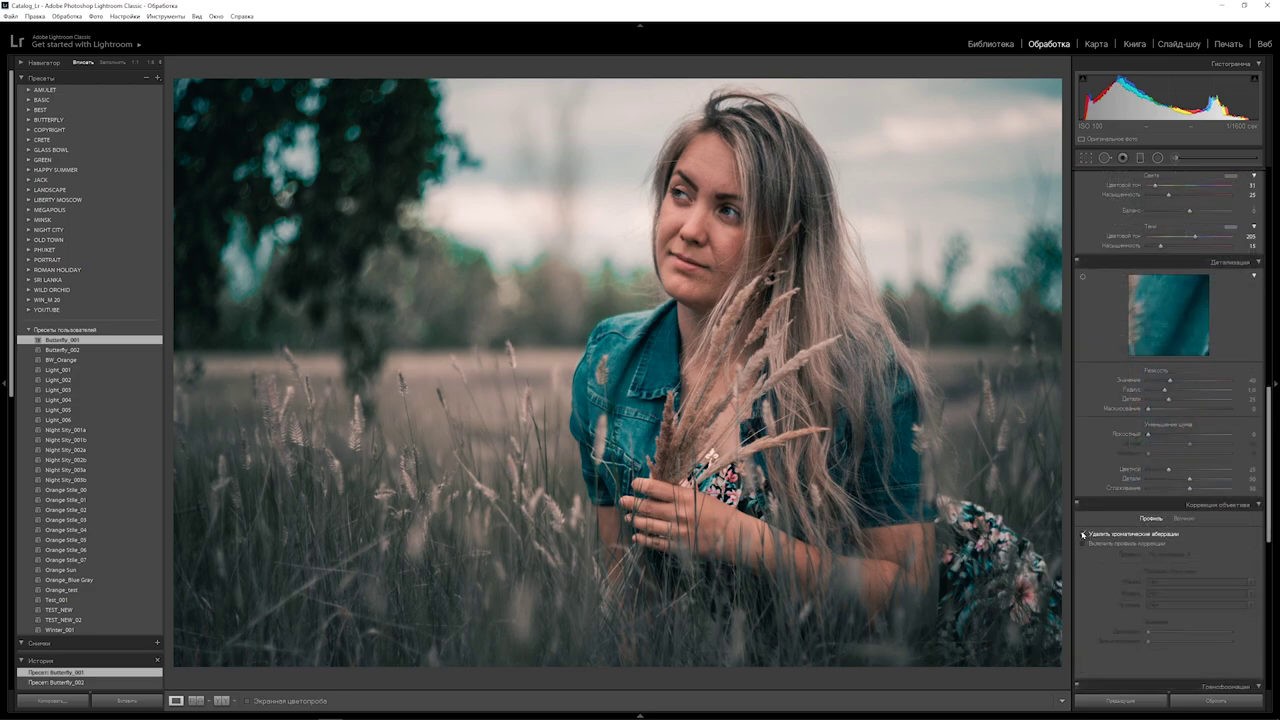
pyautogui.moveTo(1269, 465); pyautogui.dragTo(1269, 310)
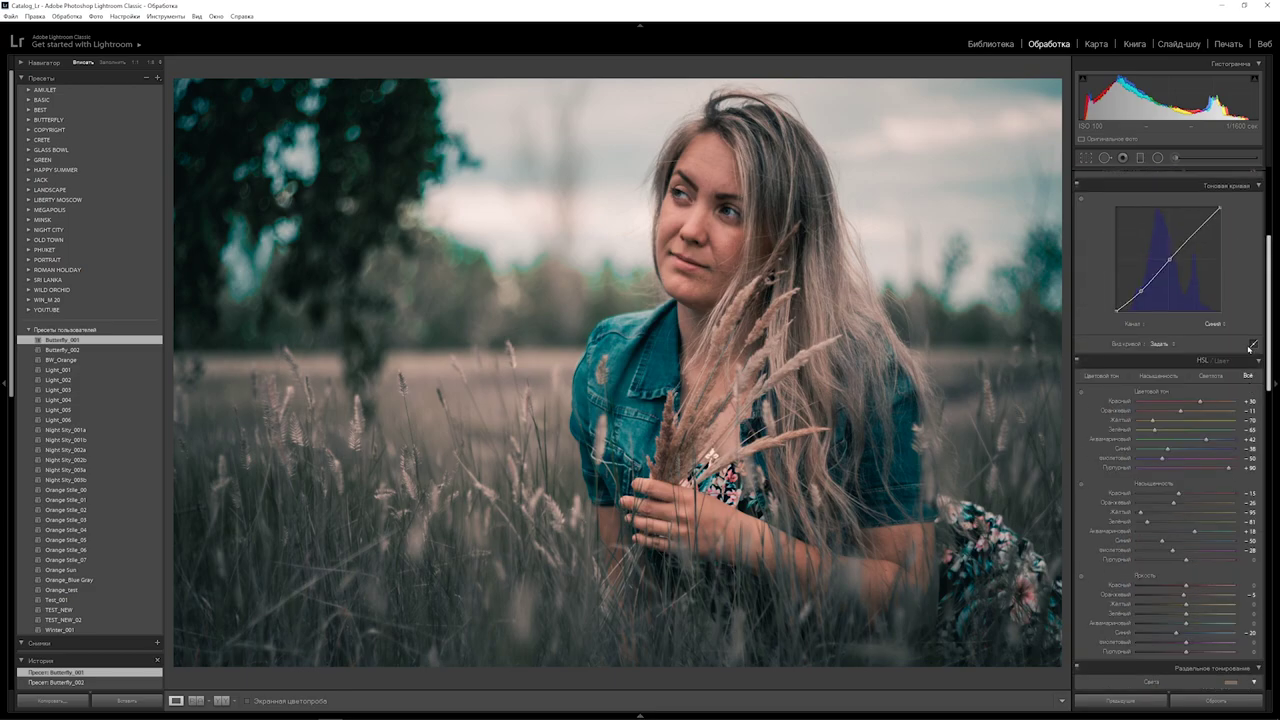
pyautogui.click(62, 350)
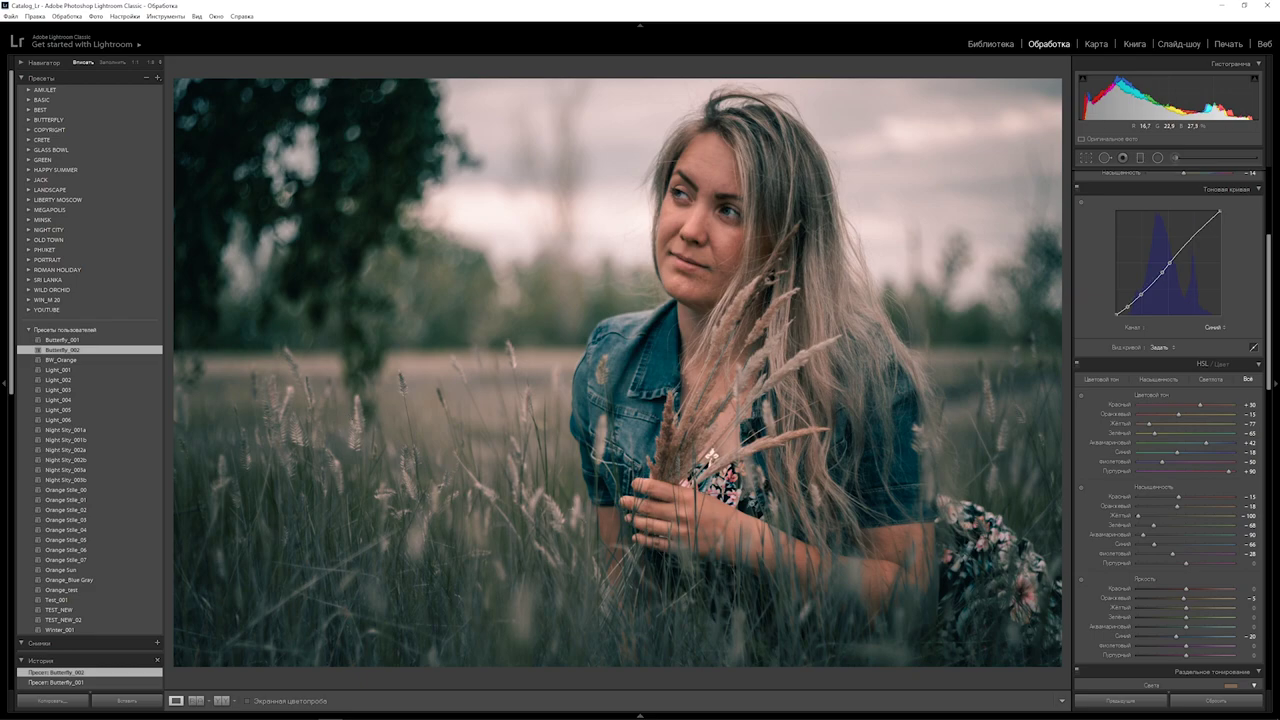
pyautogui.scroll(-1, 1170, 430)
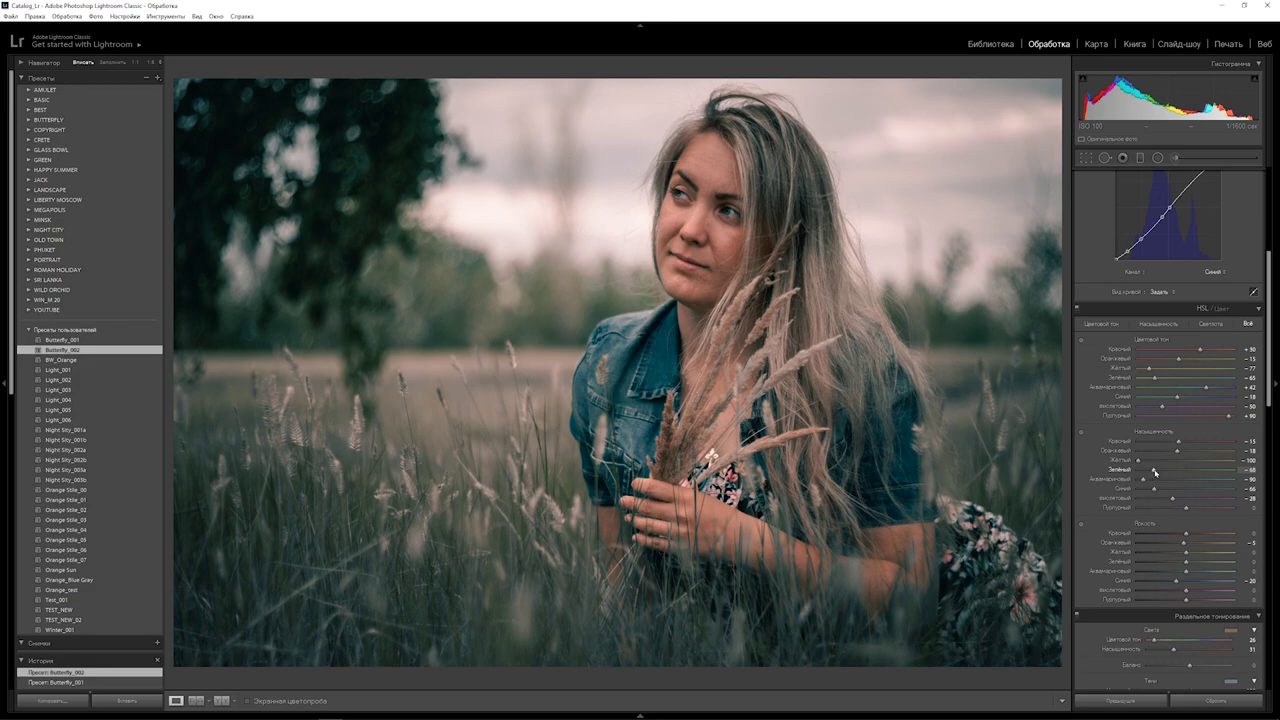
# - Shift the green hue to -74 and the yellow hue to -92 toward orange
pyautogui.moveTo(1139, 461); pyautogui.dragTo(1155, 464)
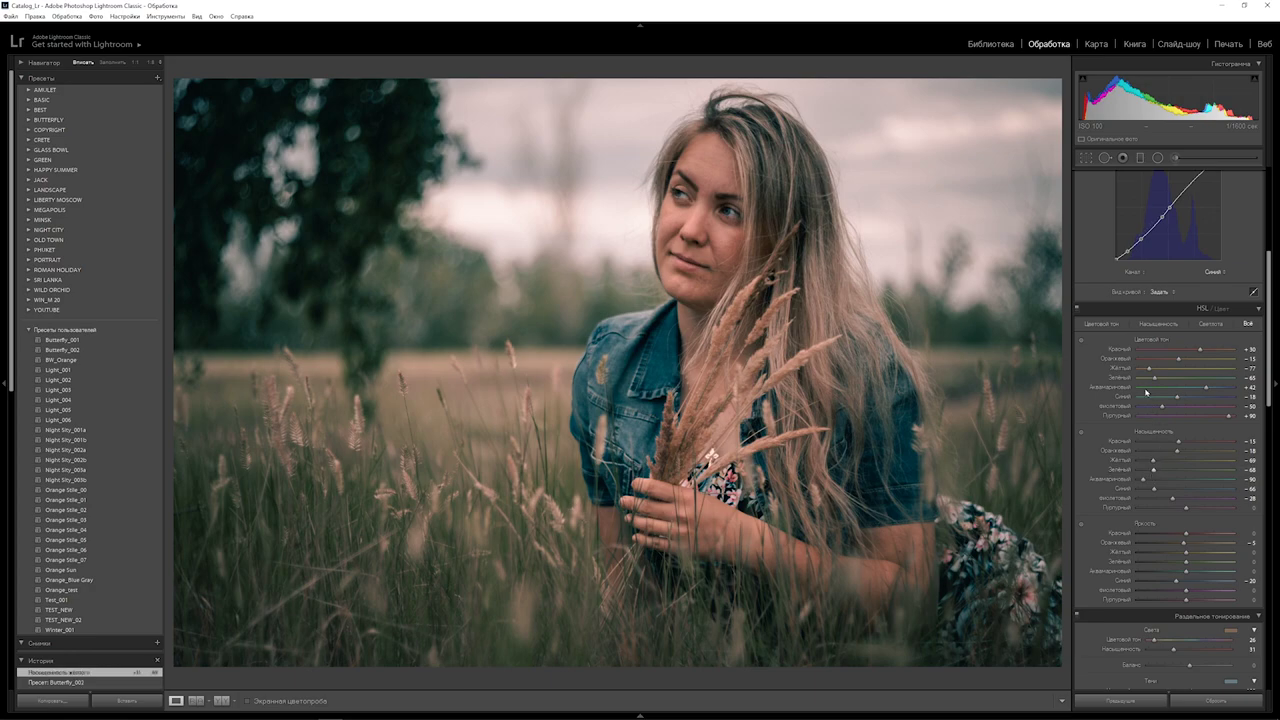
pyautogui.moveTo(1156, 381); pyautogui.dragTo(1152, 375)
pyautogui.moveTo(1152, 375); pyautogui.dragTo(1151, 377)
pyautogui.moveTo(1149, 367); pyautogui.dragTo(1143, 367)
pyautogui.moveTo(1142, 367); pyautogui.dragTo(1142, 367)
# - Strongly mute green saturation, rebalance yellow saturation, and raise yellow luminance to +57
pyautogui.moveTo(1155, 472); pyautogui.dragTo(1163, 462)
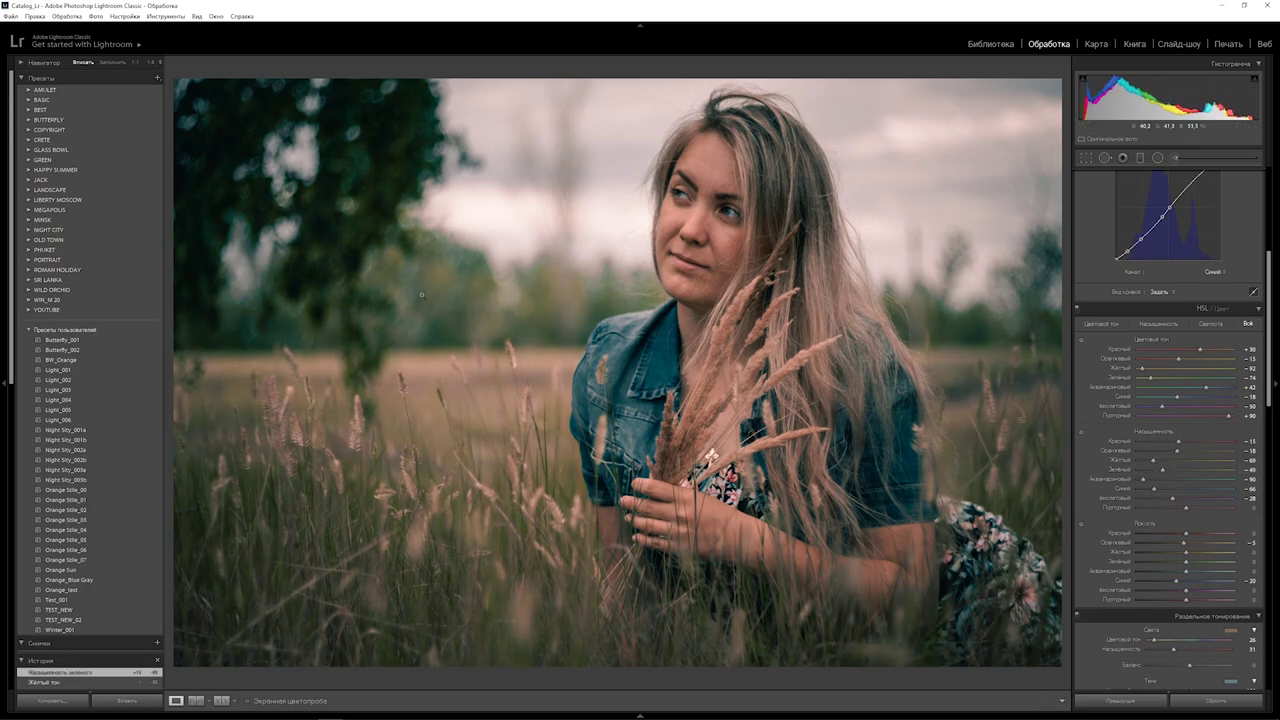
pyautogui.moveTo(1162, 469); pyautogui.dragTo(1142, 469)
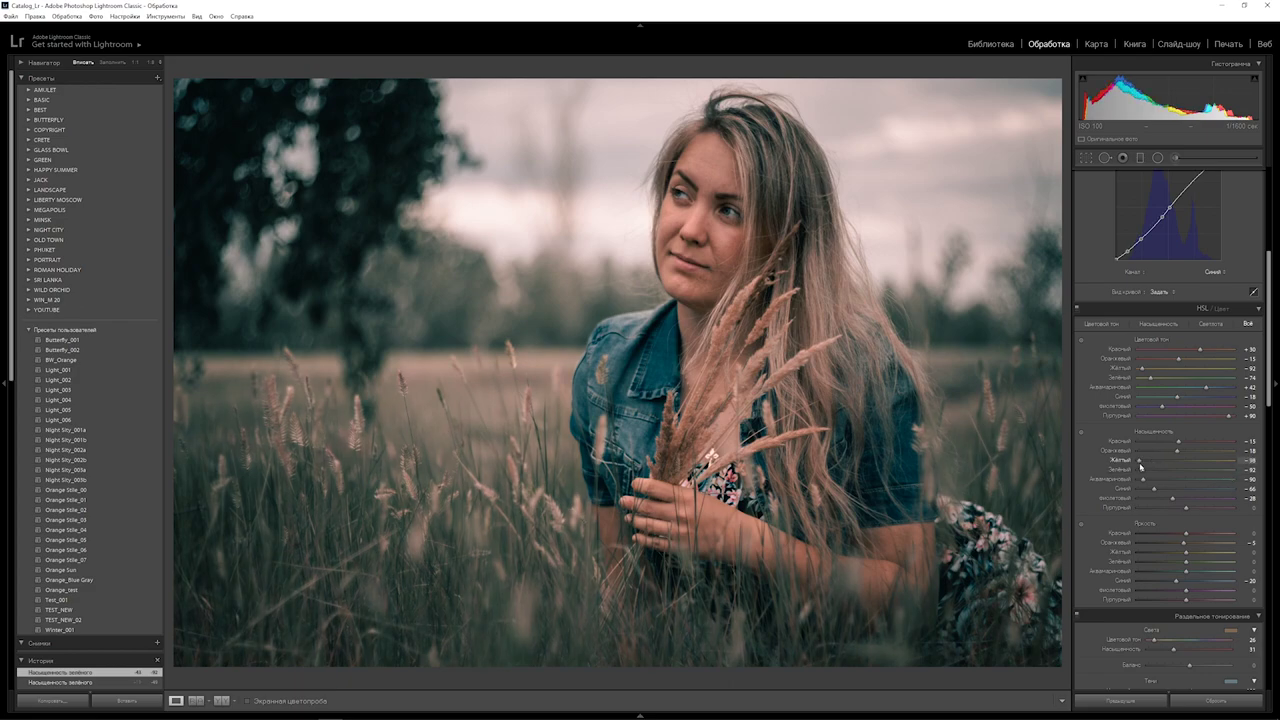
pyautogui.moveTo(1154, 461); pyautogui.dragTo(1136, 461)
pyautogui.moveTo(1136, 461); pyautogui.dragTo(1173, 441)
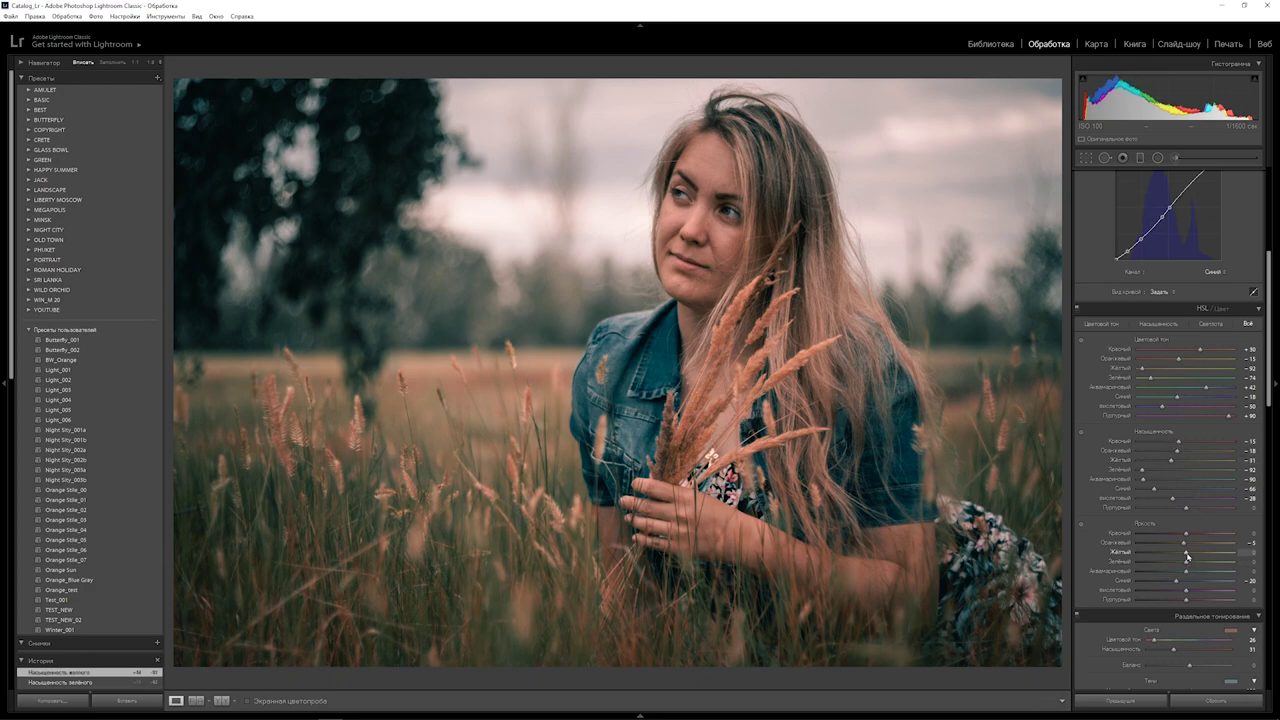
pyautogui.moveTo(1187, 555); pyautogui.dragTo(1212, 552)
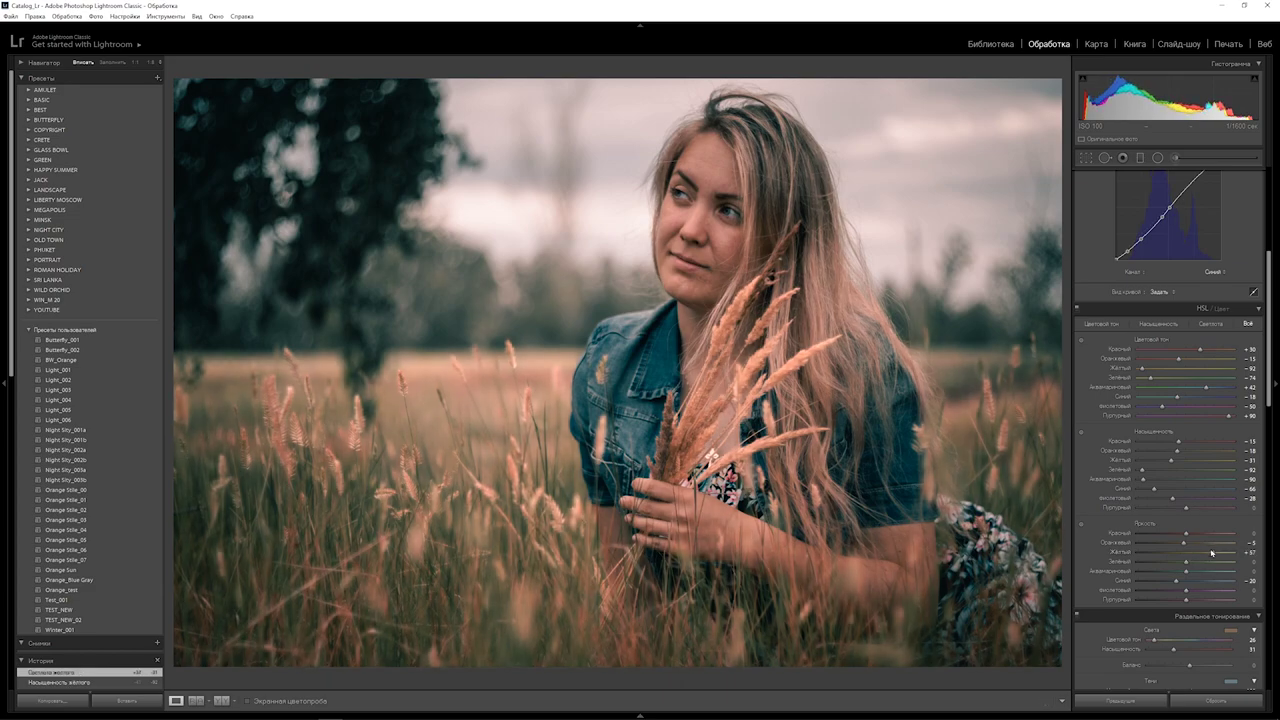
pyautogui.moveTo(1270, 368); pyautogui.dragTo(1270, 292)
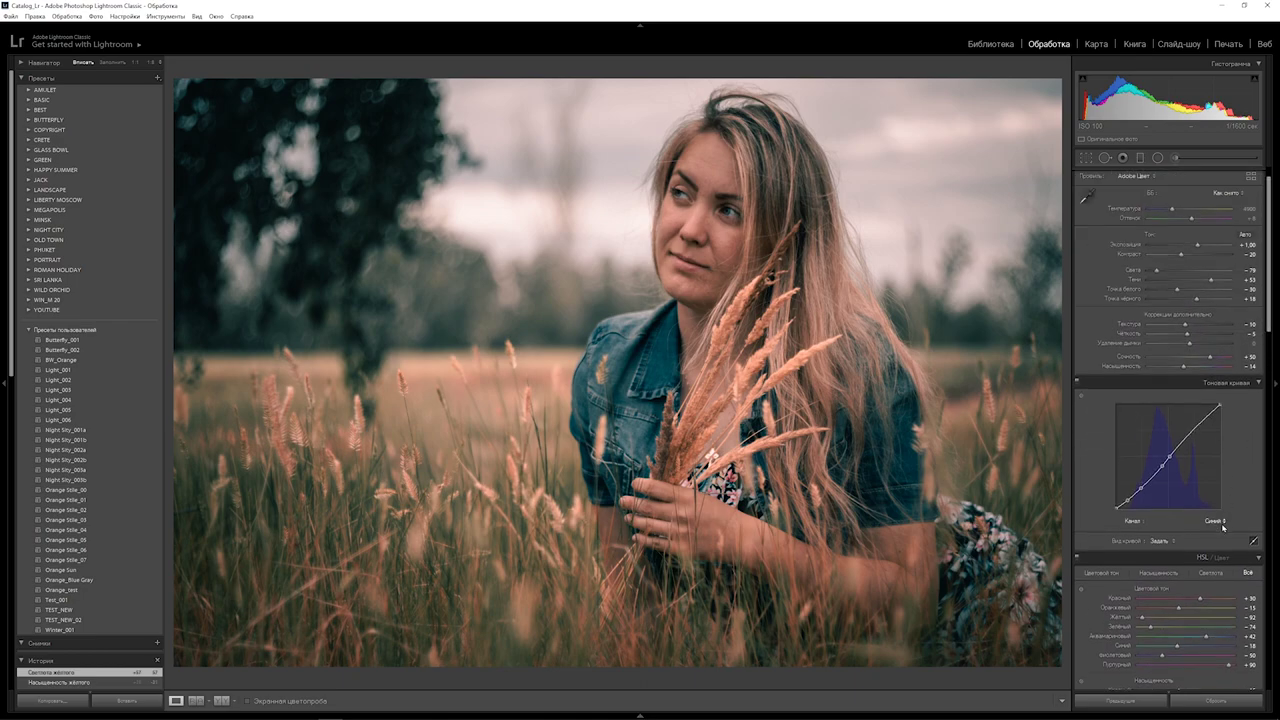
# - On the RGB tone curve, lift the black point and reshape lower points for faded shadows
pyautogui.click(1222, 521)
pyautogui.click(1181, 533)
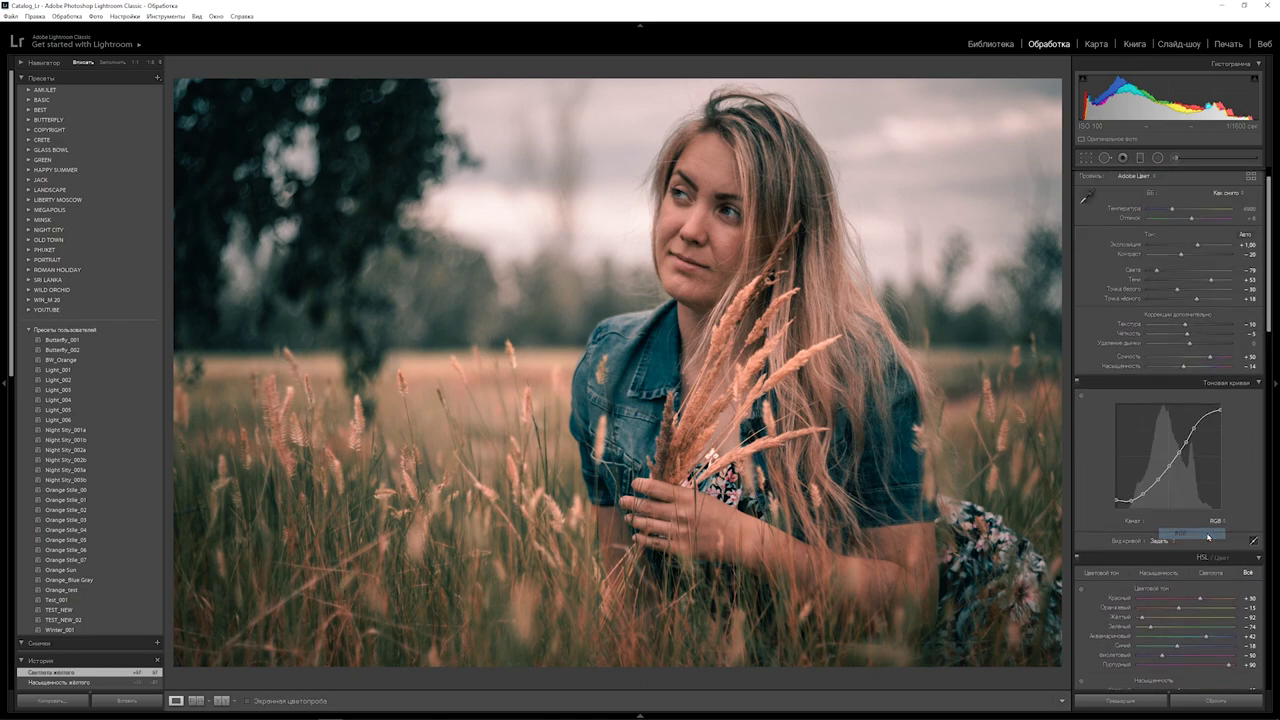
pyautogui.moveTo(1118, 503)
pyautogui.mouseDown()
pyautogui.moveTo(1116, 489)
pyautogui.moveTo(1145, 492)
pyautogui.mouseUp()
pyautogui.moveTo(1146, 494); pyautogui.dragTo(1149, 494)
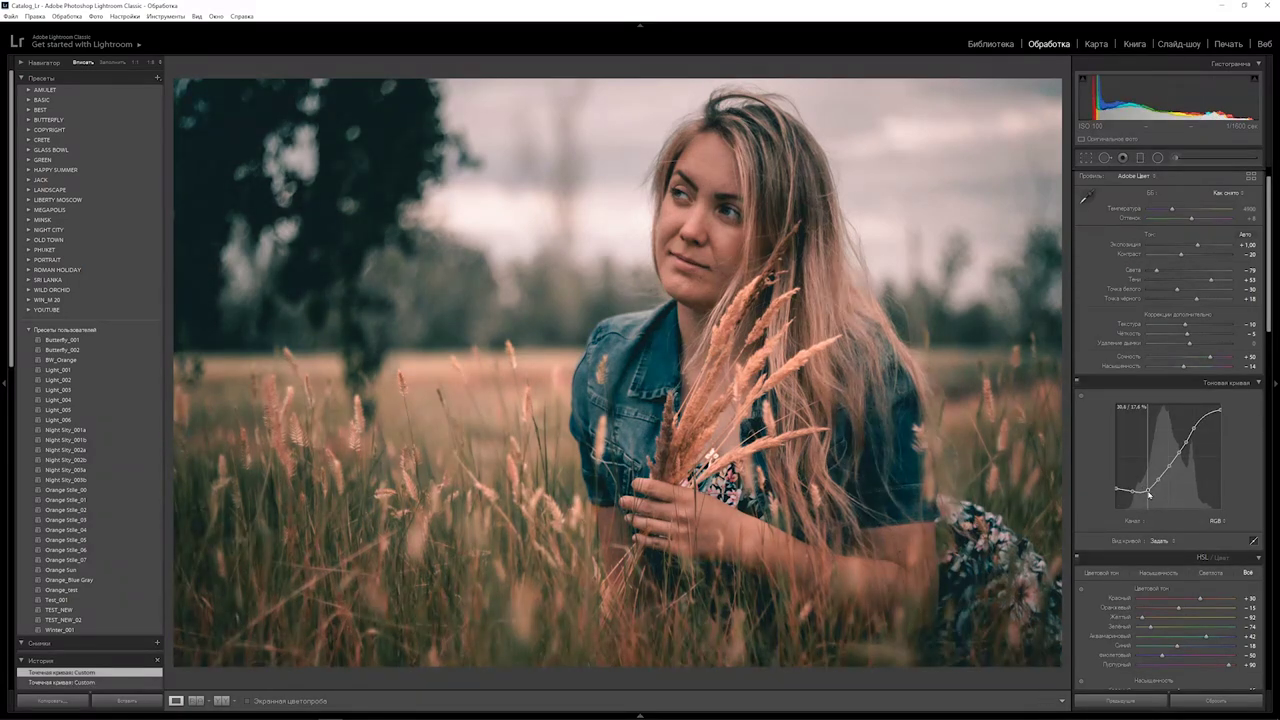
pyautogui.moveTo(1149, 494); pyautogui.dragTo(1172, 464)
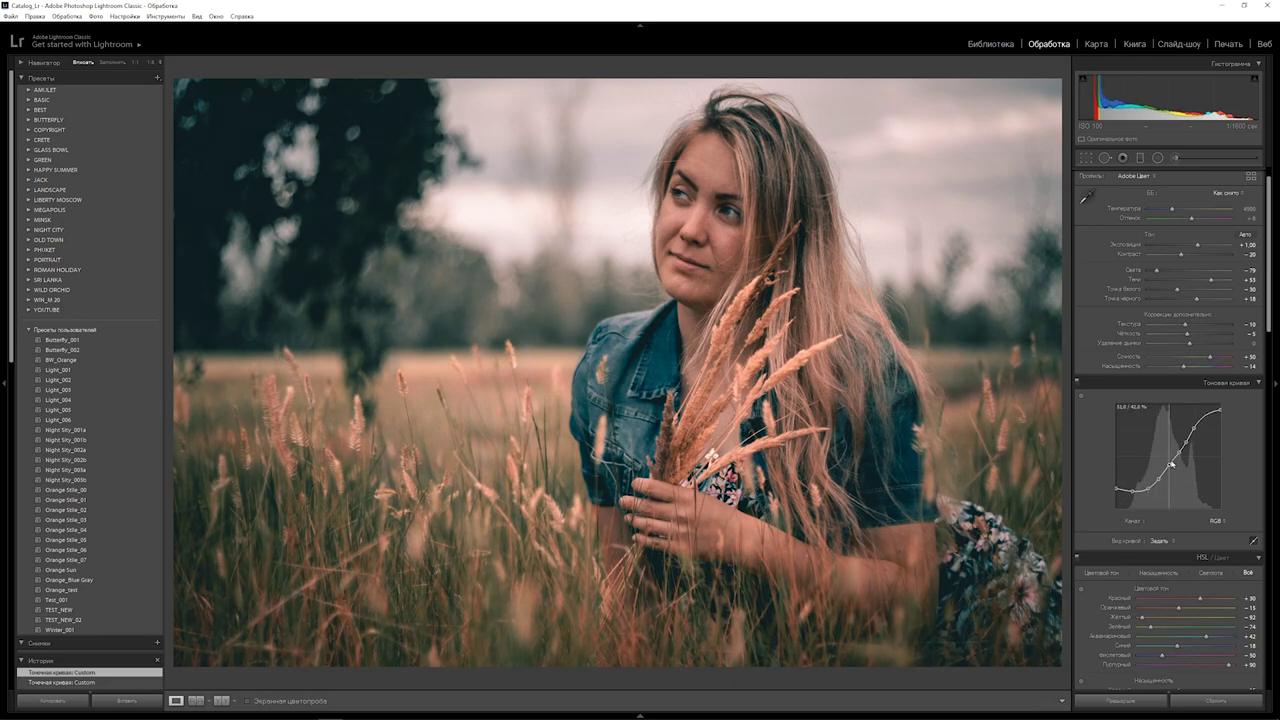
pyautogui.moveTo(1172, 464)
pyautogui.mouseDown()
pyautogui.moveTo(1148, 488)
pyautogui.moveTo(1120, 490)
pyautogui.moveTo(1156, 485)
pyautogui.mouseUp()
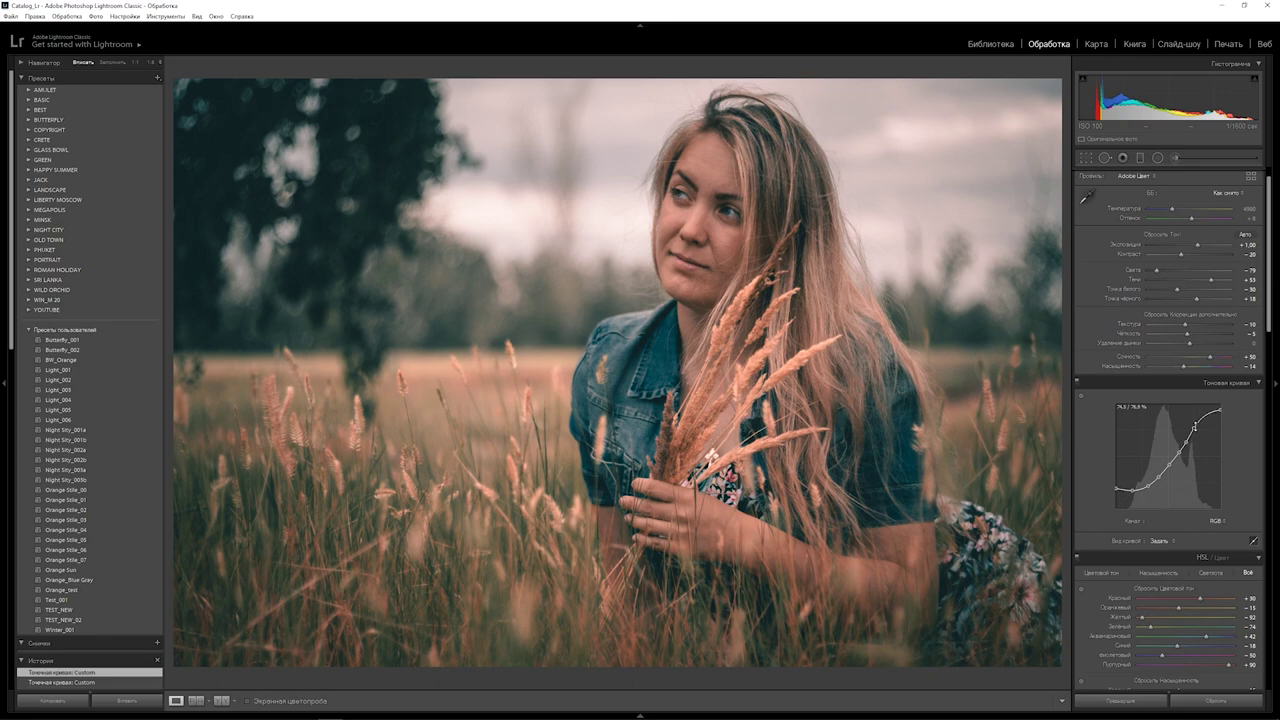
# - Pull down the upper curve point and white endpoint to dim the highlights
pyautogui.moveTo(1193, 428); pyautogui.dragTo(1198, 429)
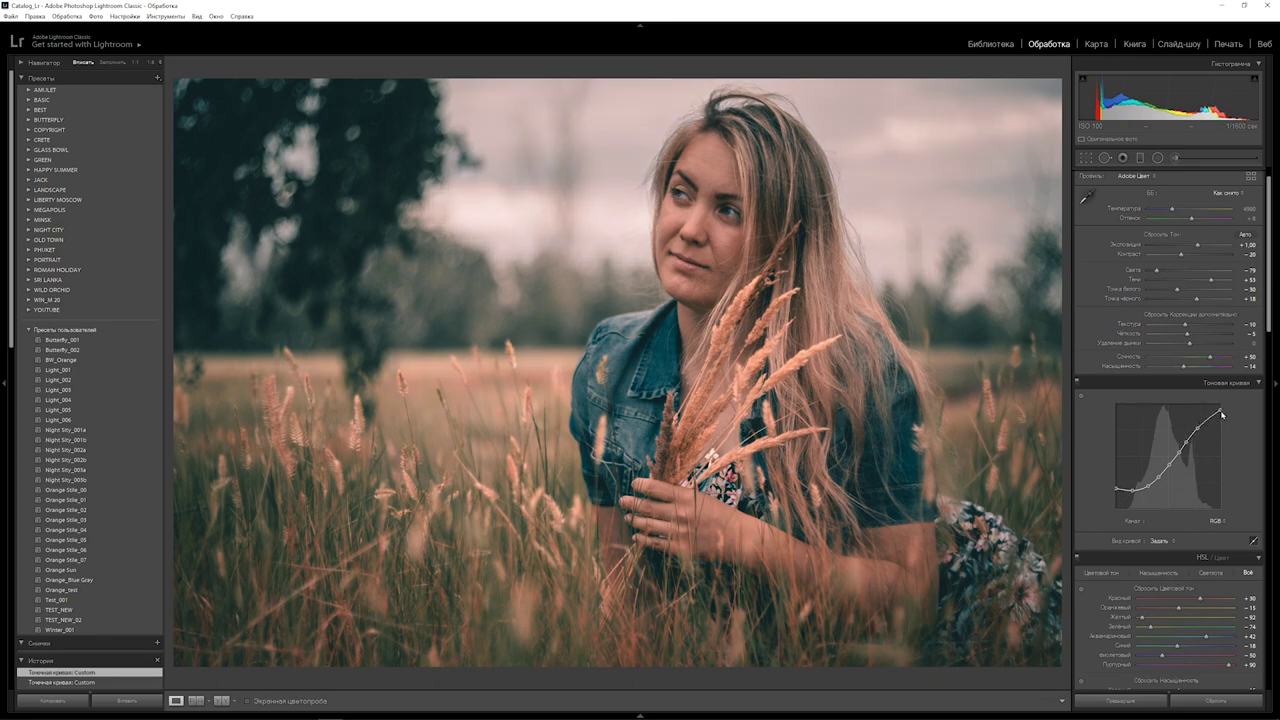
pyautogui.press('alt')
pyautogui.moveTo(1219, 410); pyautogui.dragTo(1219, 416)
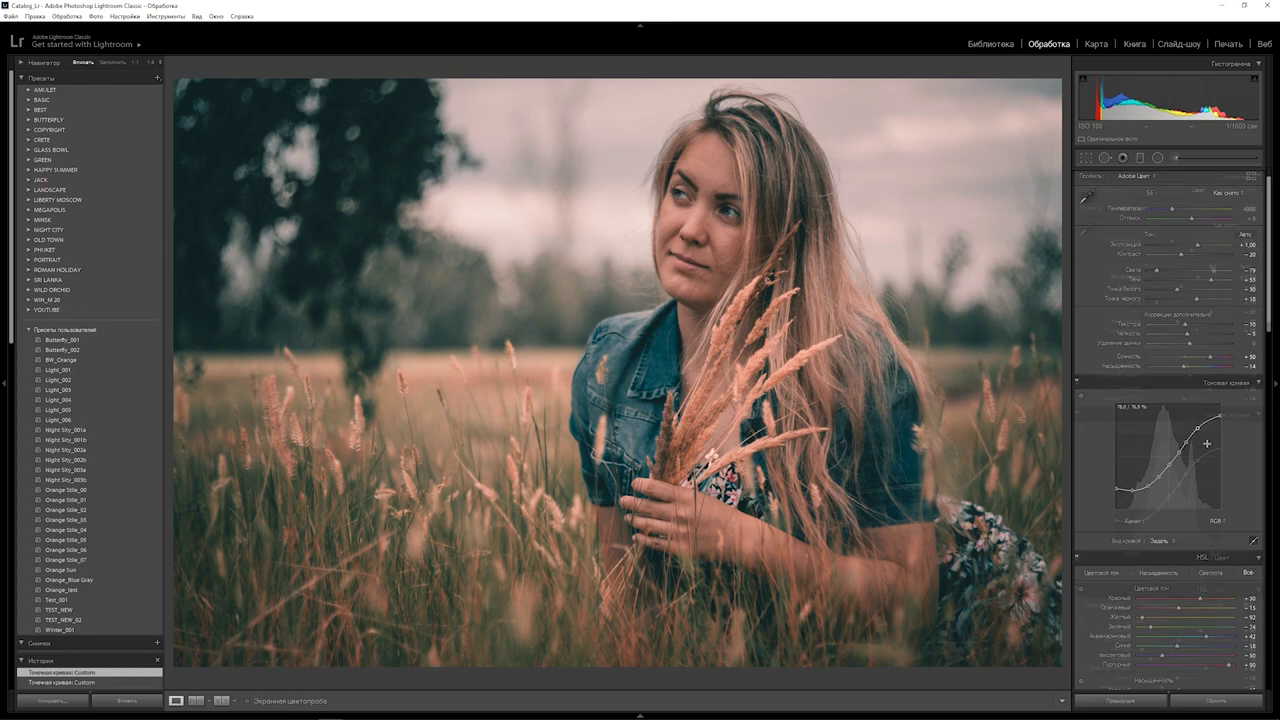
# - Set the white balance temperature to 5515 and the tint to +21
pyautogui.scroll(1, 1185, 330)
pyautogui.click(1178, 242)
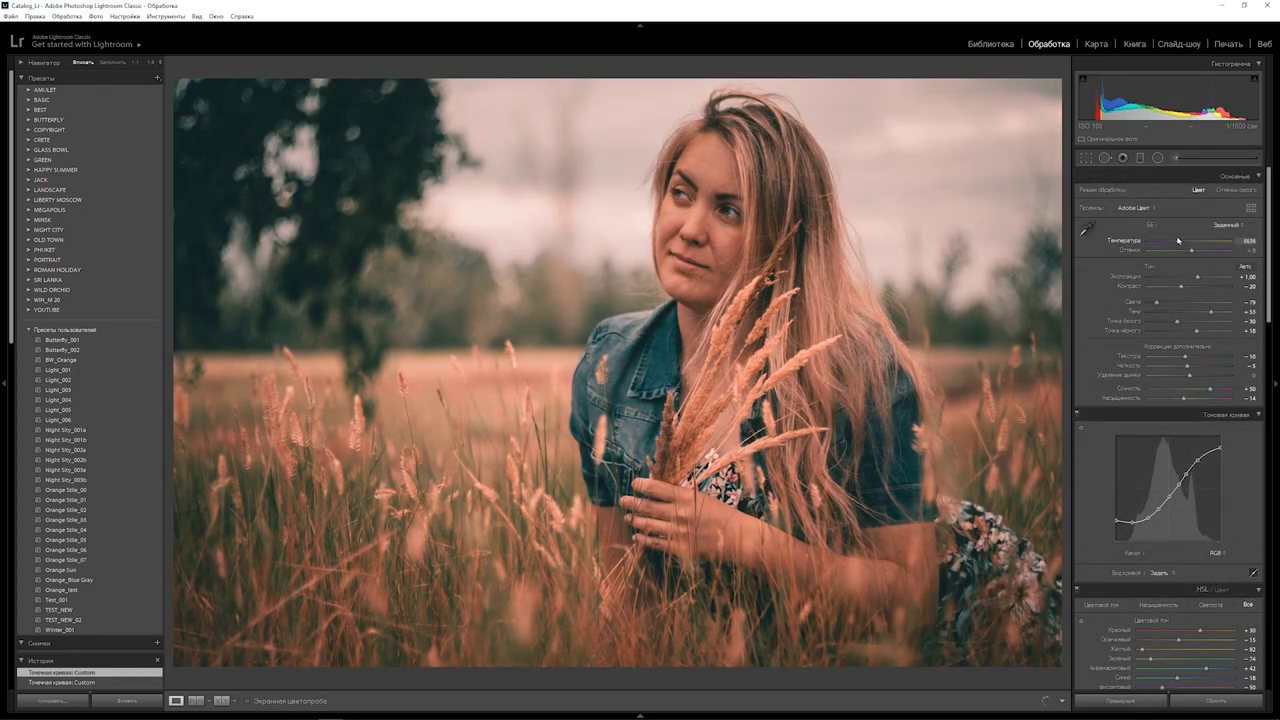
pyautogui.moveTo(1178, 240); pyautogui.dragTo(1176, 238)
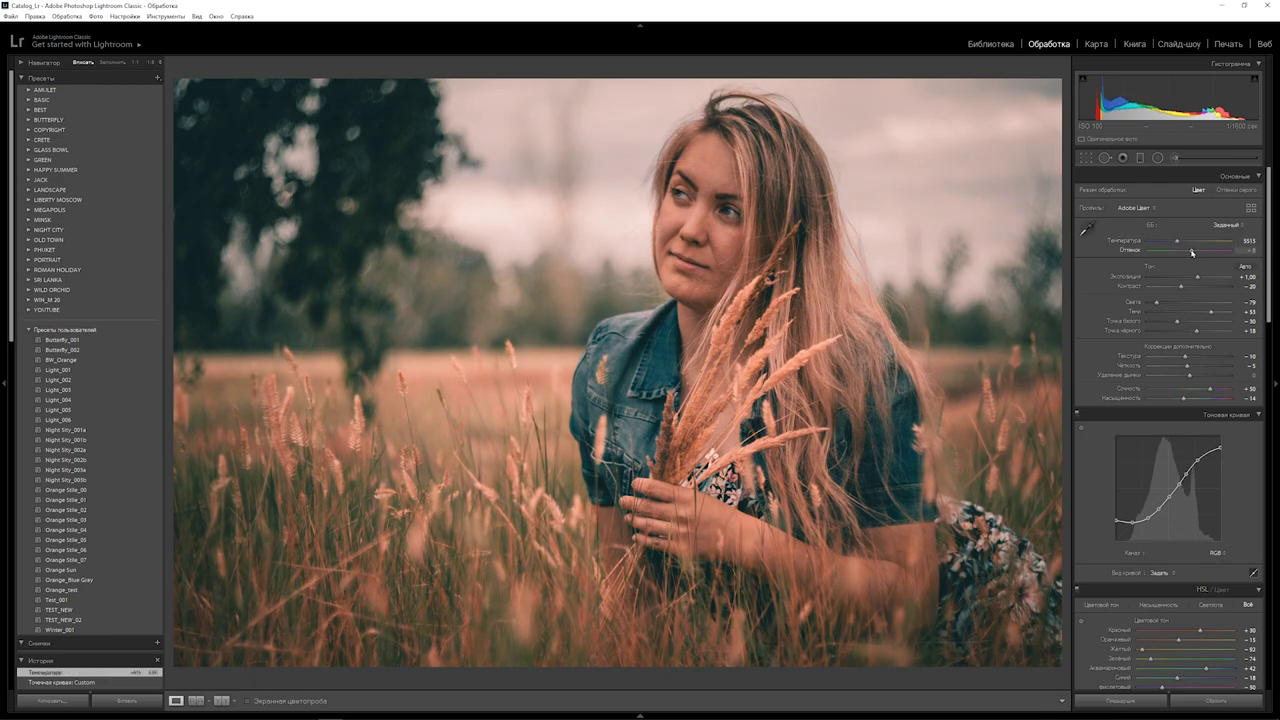
pyautogui.moveTo(1192, 252); pyautogui.dragTo(1194, 248)
pyautogui.moveTo(1194, 248); pyautogui.dragTo(1196, 248)
pyautogui.scroll(-5, 1196, 248)
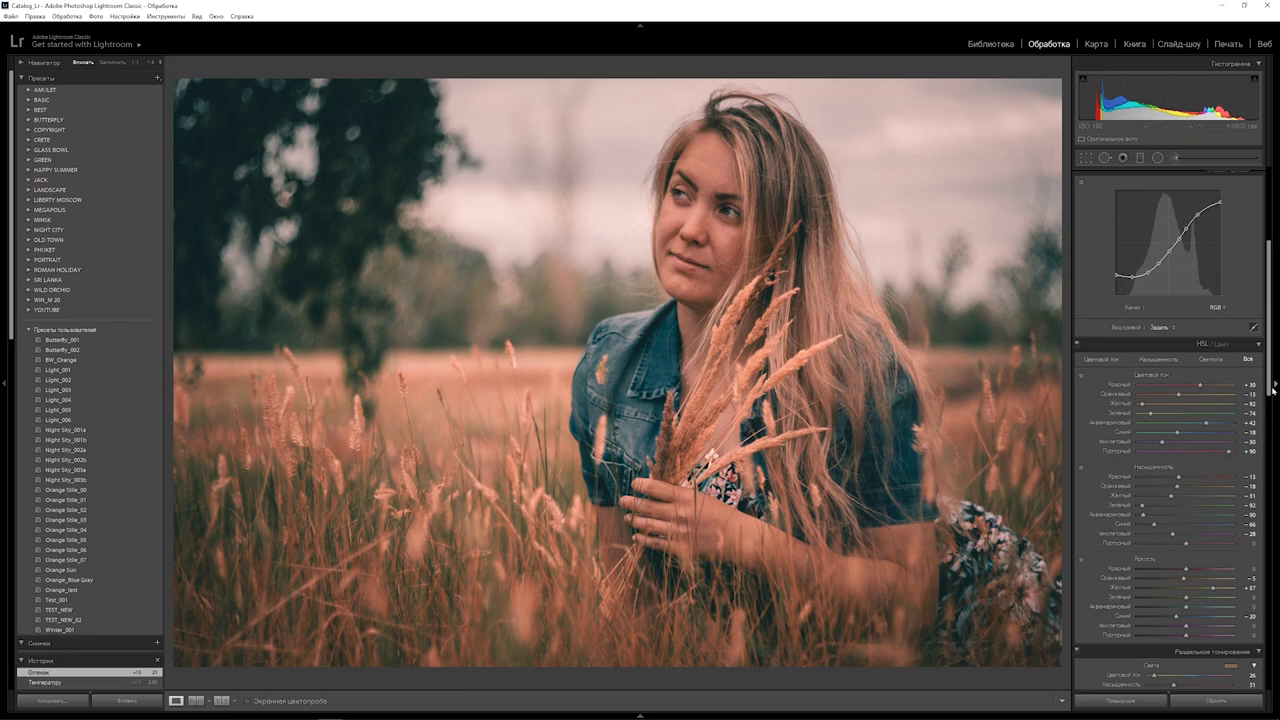
# - Tint the split-toning shadows blue at hue 216, saturation 42
pyautogui.scroll(-5, 1168, 420)
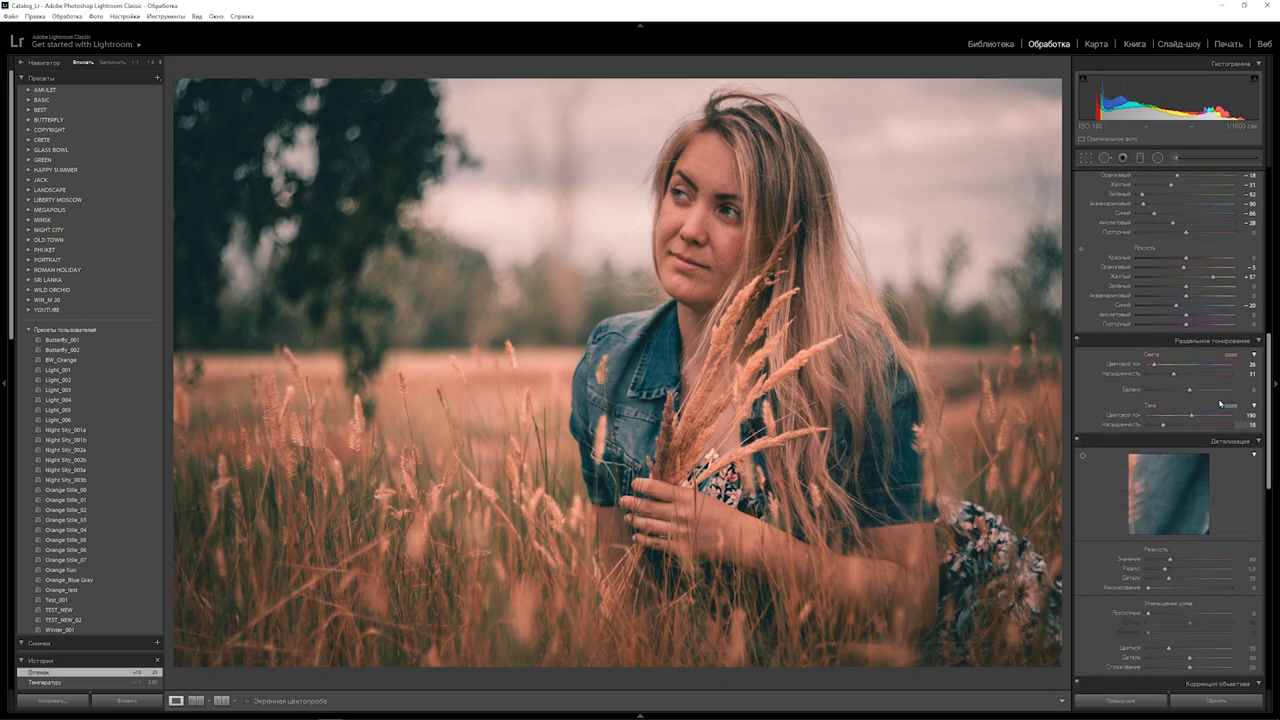
pyautogui.moveTo(1163, 425); pyautogui.dragTo(1198, 424)
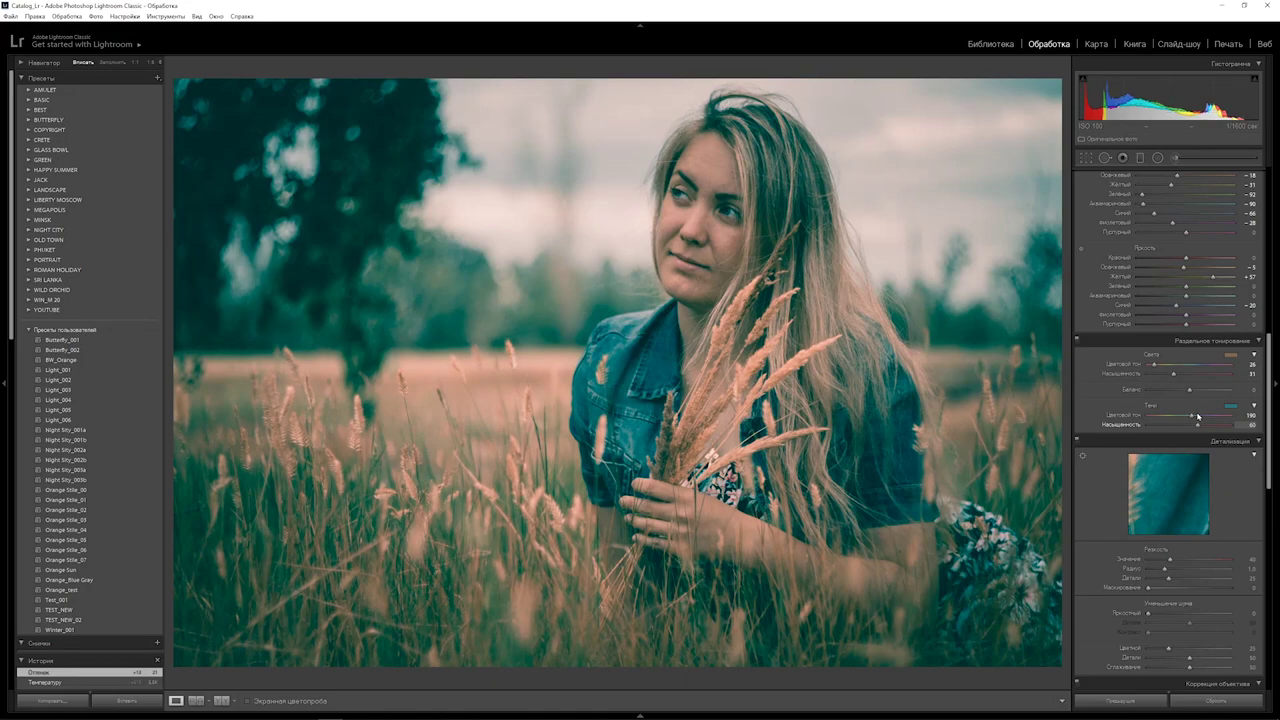
pyautogui.moveTo(1199, 415); pyautogui.dragTo(1197, 416)
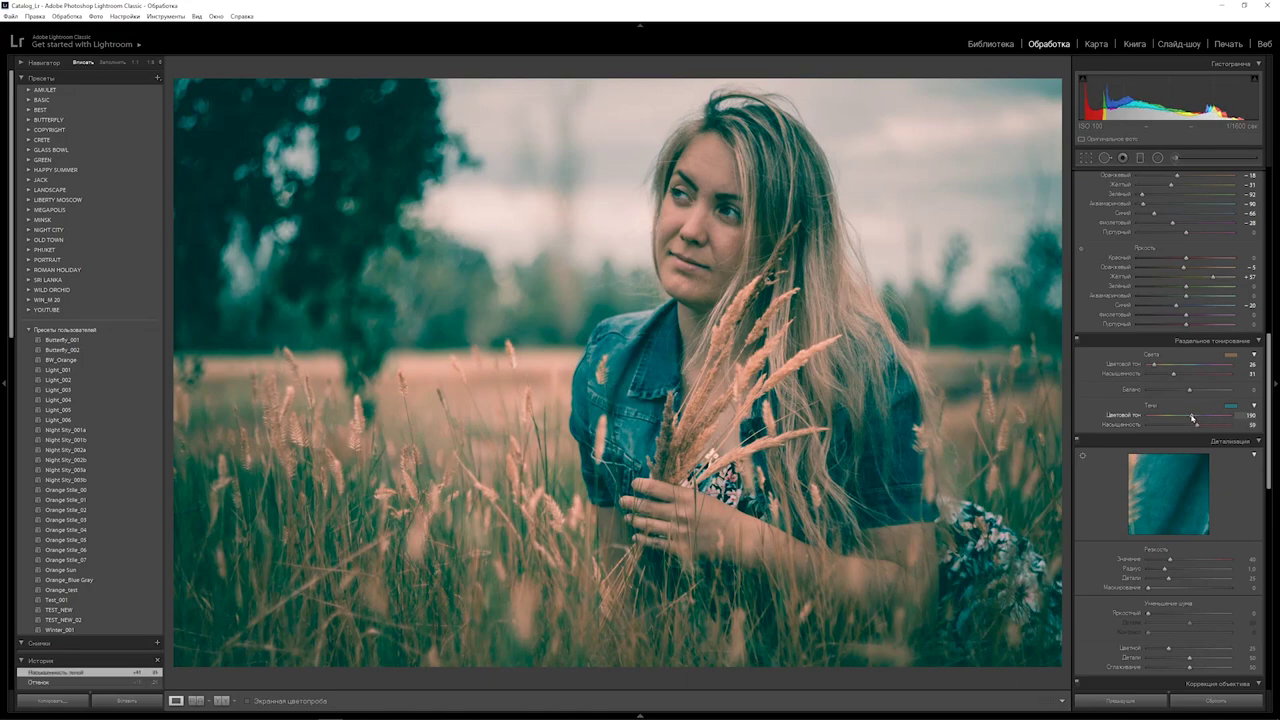
pyautogui.moveTo(1192, 417); pyautogui.dragTo(1200, 403)
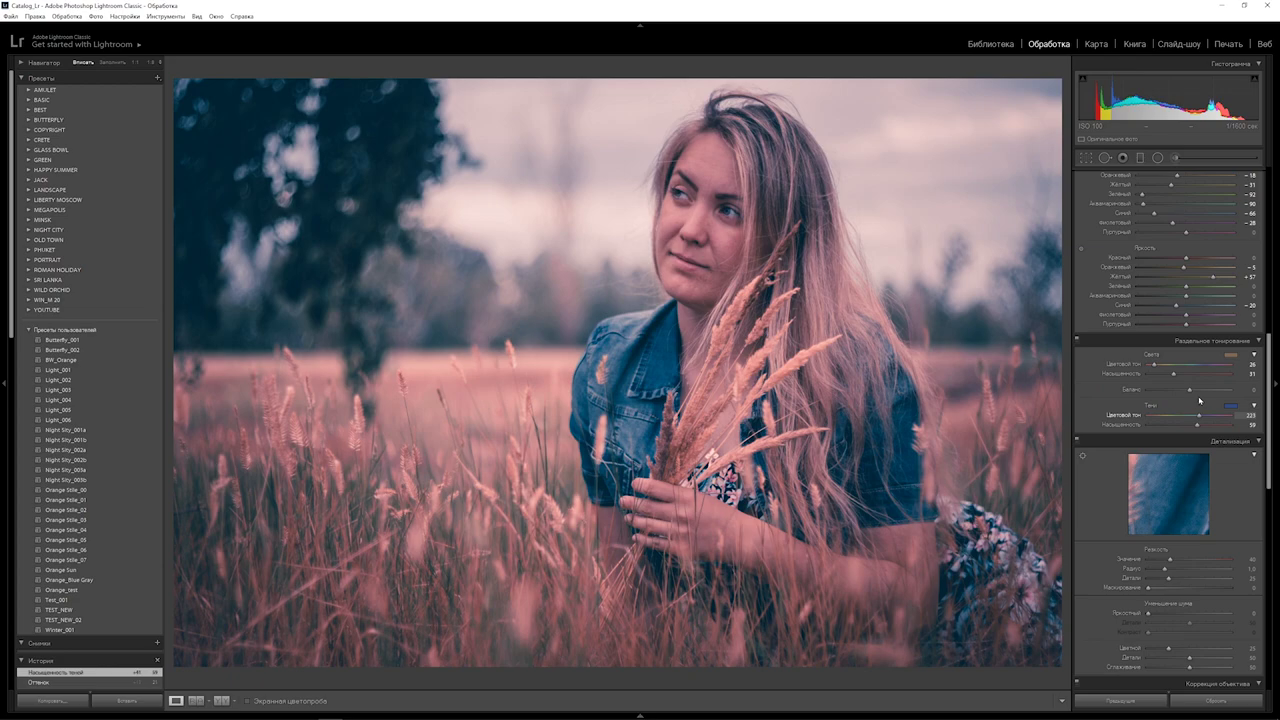
pyautogui.scroll(3, 1198, 396)
pyautogui.scroll(-4, 1182, 424)
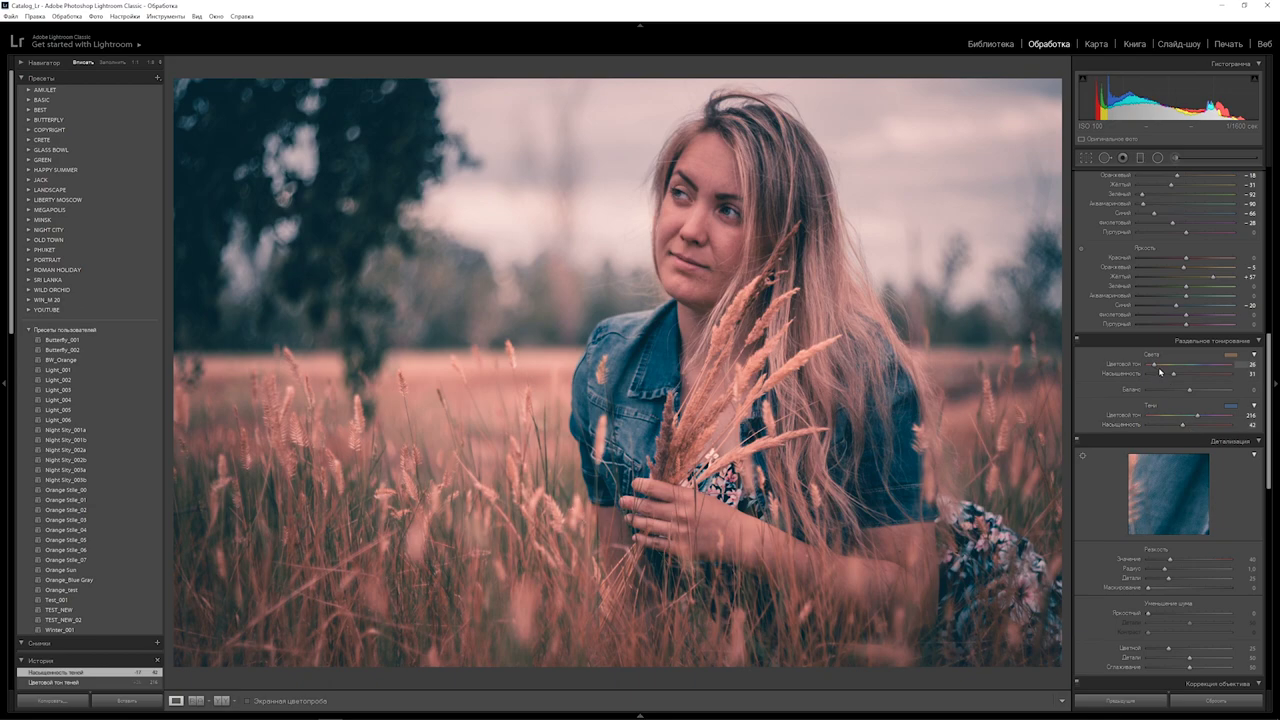
# - Warm the split-toning highlights at hue 63, saturation 25
pyautogui.moveTo(1173, 373)
pyautogui.mouseDown()
pyautogui.moveTo(1200, 374)
pyautogui.moveTo(1162, 363)
pyautogui.moveTo(1175, 355)
pyautogui.moveTo(1162, 343)
pyautogui.mouseUp()
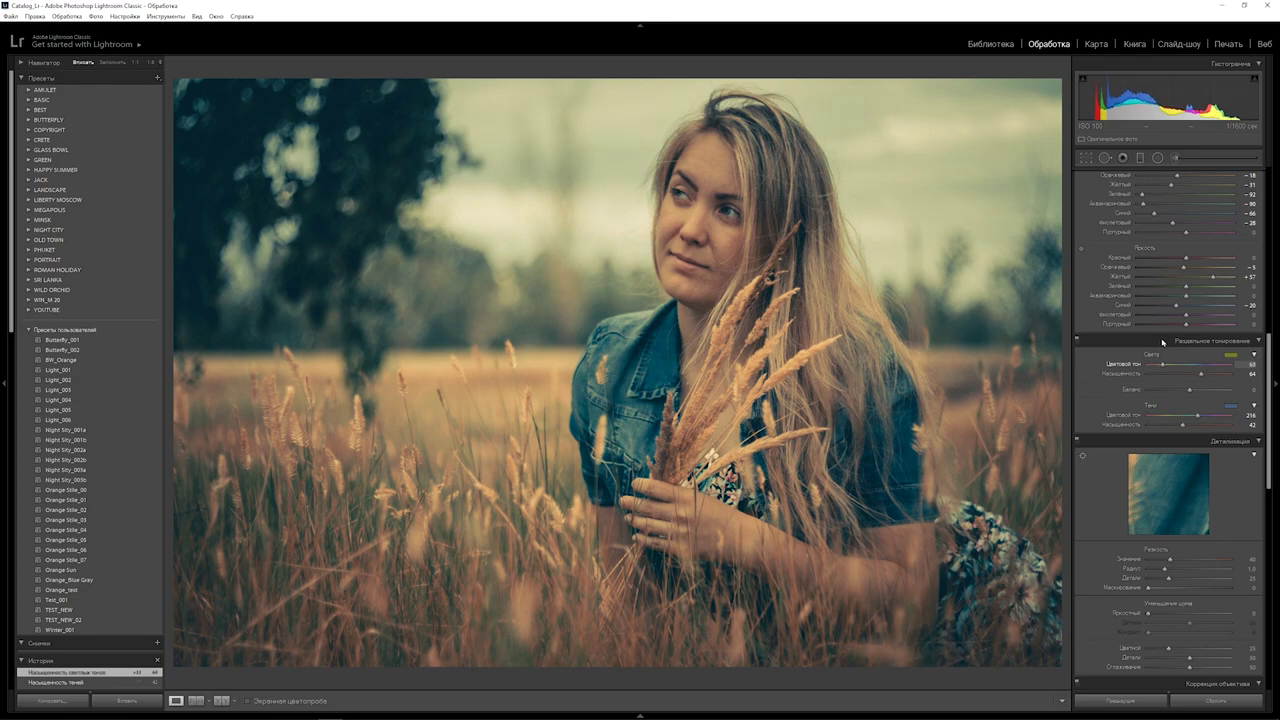
pyautogui.press('Up')
pyautogui.press('Up')
pyautogui.press('Up')
pyautogui.moveTo(1201, 376); pyautogui.dragTo(1164, 357)
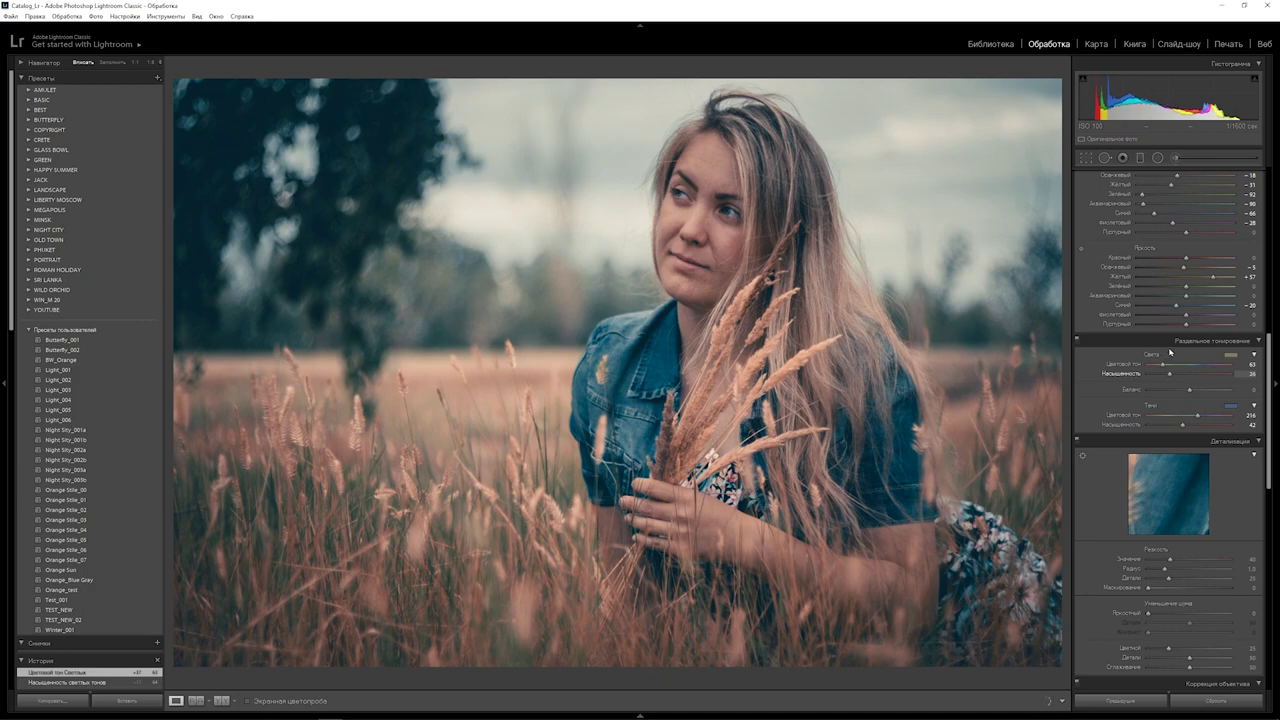
pyautogui.moveTo(1164, 356); pyautogui.dragTo(1168, 356)
pyautogui.scroll(5, 1249, 300)
pyautogui.scroll(5, 1249, 260)
# - Raise overall Saturation to +5 and Vibrance to +52
pyautogui.scroll(5, 1249, 237)
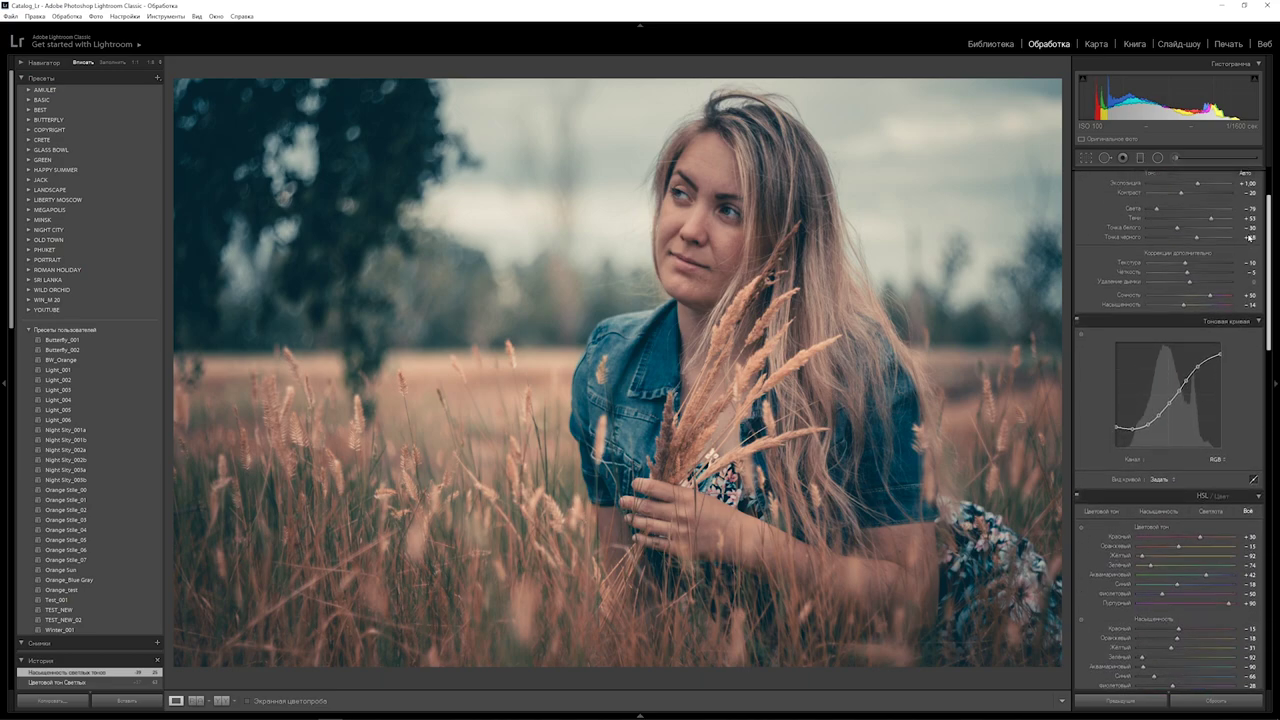
pyautogui.scroll(1, 1249, 237)
pyautogui.moveTo(1184, 312); pyautogui.dragTo(1192, 310)
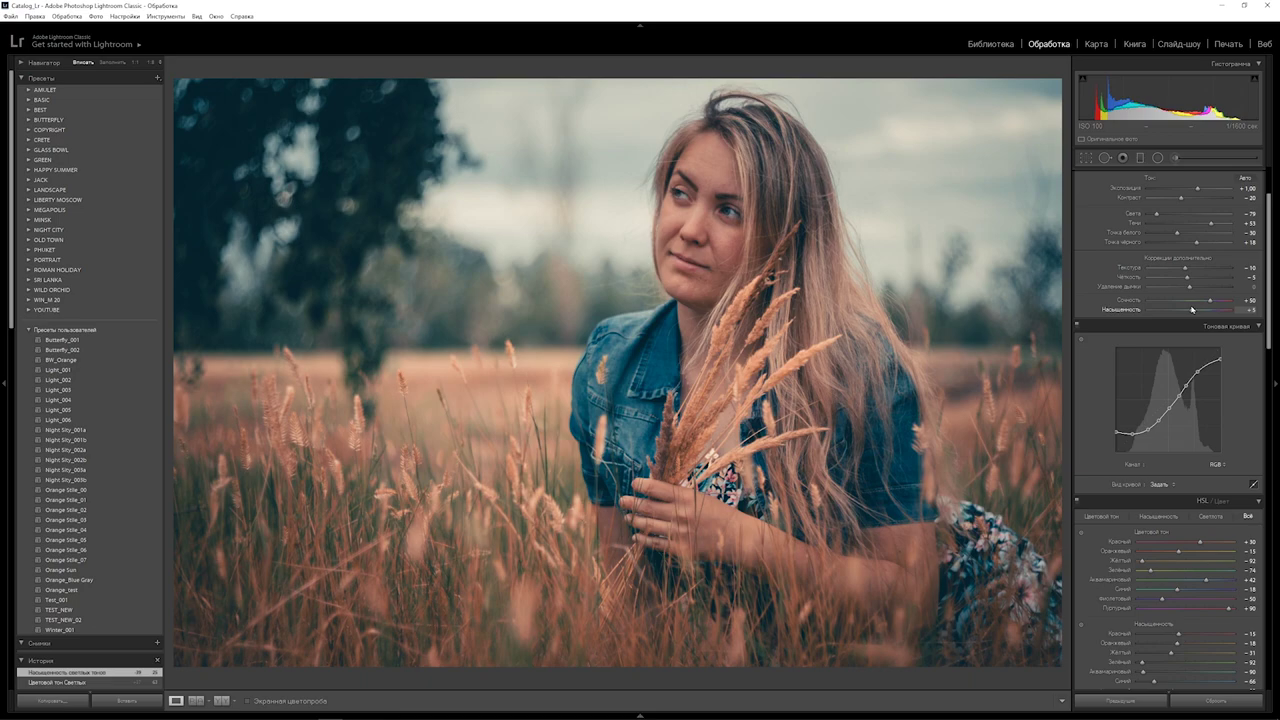
pyautogui.moveTo(1209, 300); pyautogui.dragTo(1277, 410)
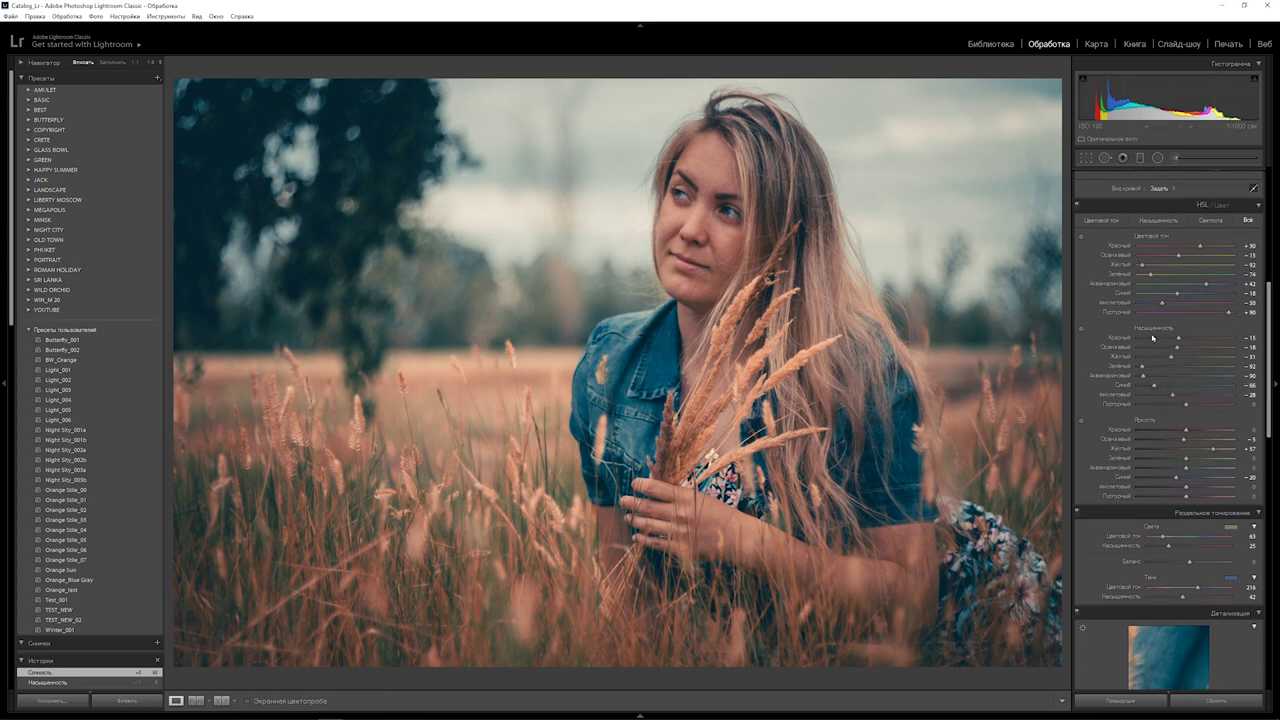
# - Set Blue hue -77, Blue saturation -100, lift Blue luminance slightly, and raise Aqua hue
pyautogui.moveTo(1177, 293); pyautogui.dragTo(1161, 285)
pyautogui.moveTo(1155, 388); pyautogui.dragTo(1131, 386)
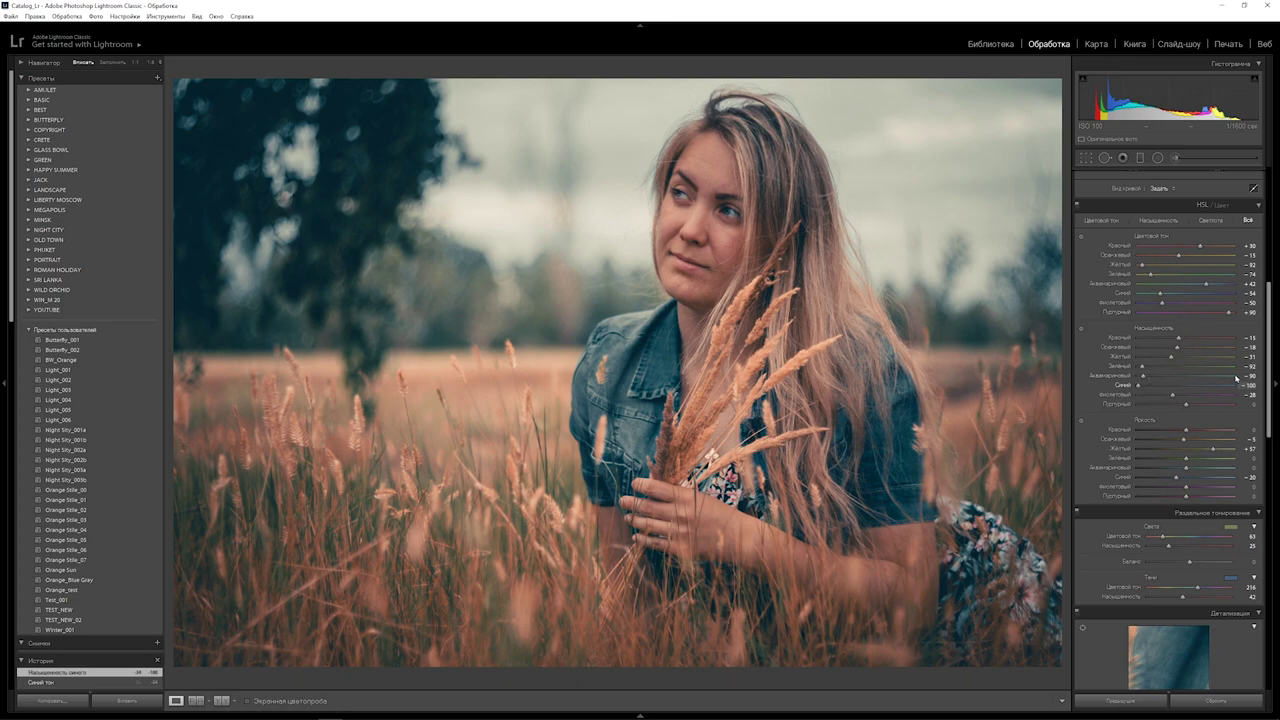
pyautogui.click(1161, 296)
pyautogui.moveTo(1161, 296); pyautogui.dragTo(1234, 294)
pyautogui.hotkey('ctrl', 'z')
pyautogui.moveTo(1161, 296); pyautogui.dragTo(1150, 296)
pyautogui.moveTo(1176, 477); pyautogui.dragTo(1188, 475)
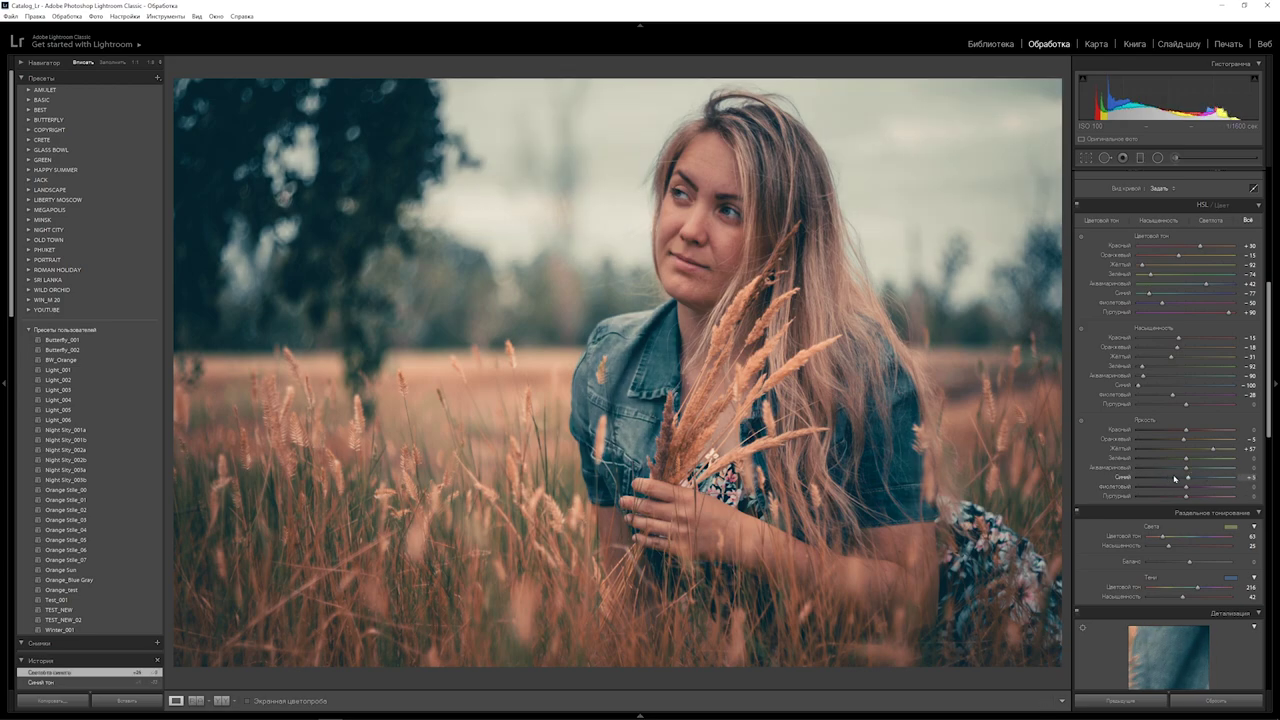
pyautogui.moveTo(1205, 284); pyautogui.dragTo(1213, 281)
pyautogui.moveTo(1268, 318); pyautogui.dragTo(1265, 203)
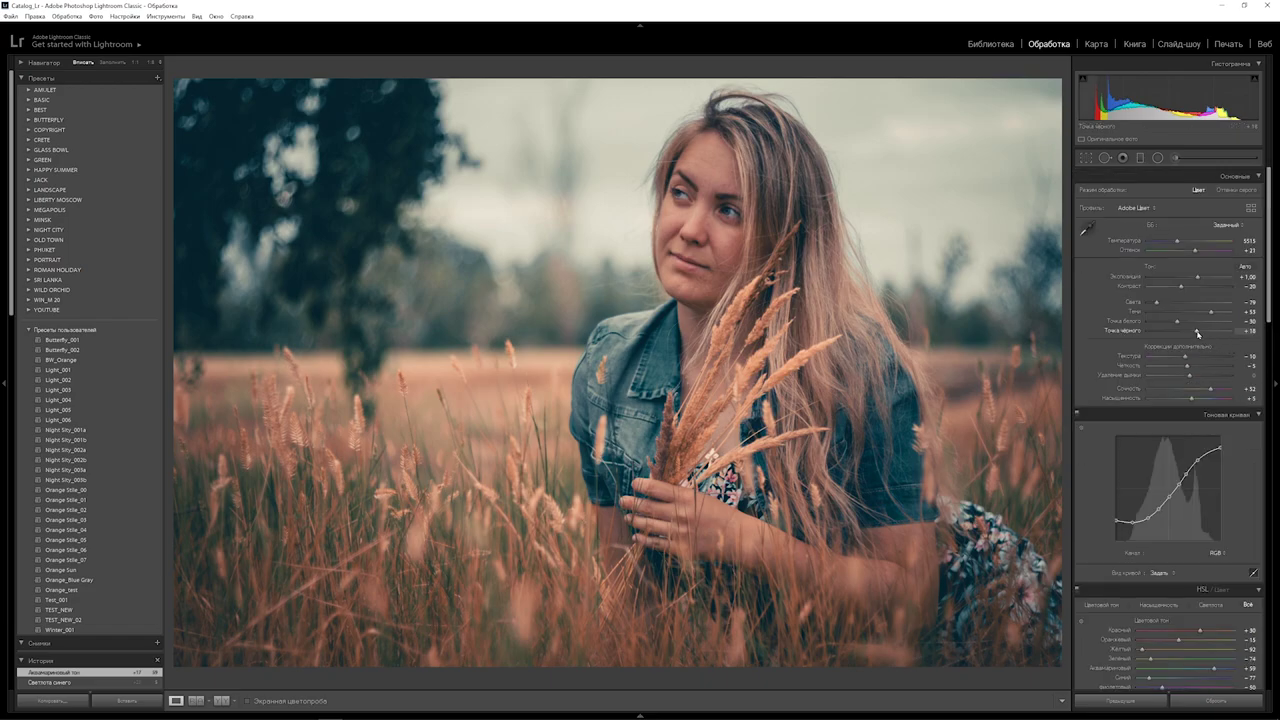
# - Raise Blacks from +18 to +47 and finish Shadows at +56 for a softer, faded look
pyautogui.moveTo(1197, 332); pyautogui.dragTo(1208, 330)
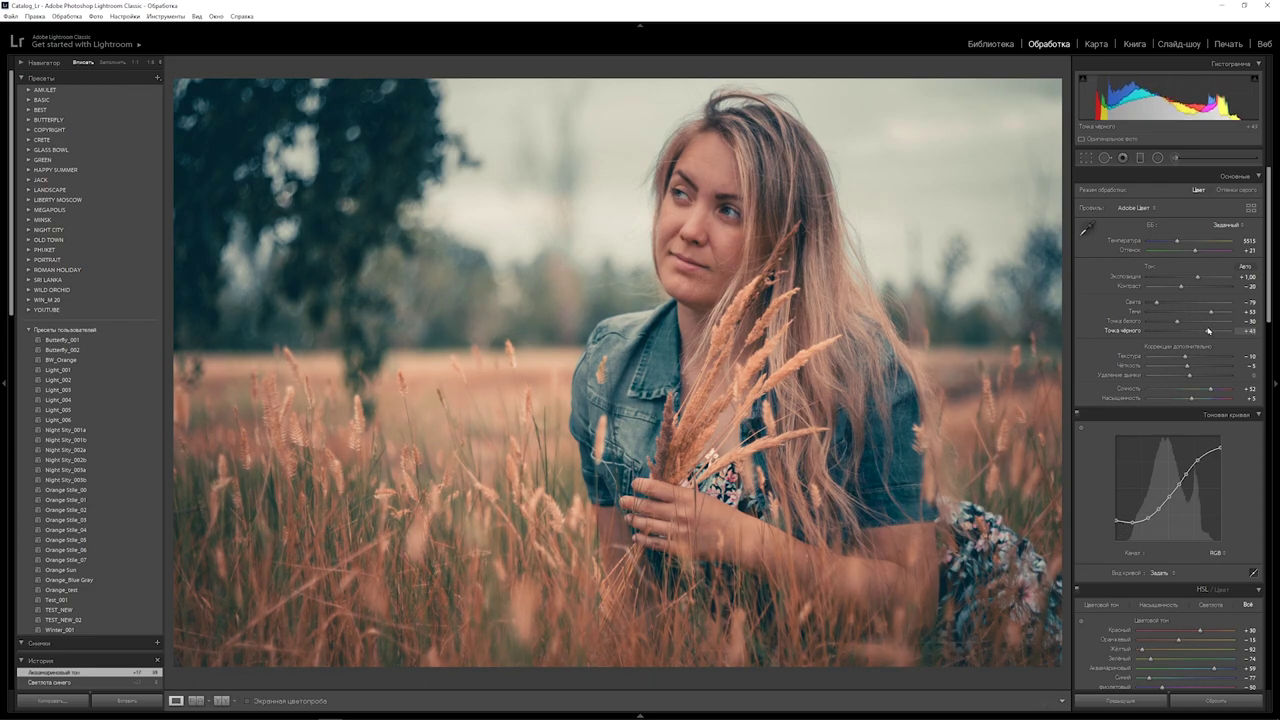
pyautogui.moveTo(1208, 330); pyautogui.dragTo(1208, 329)
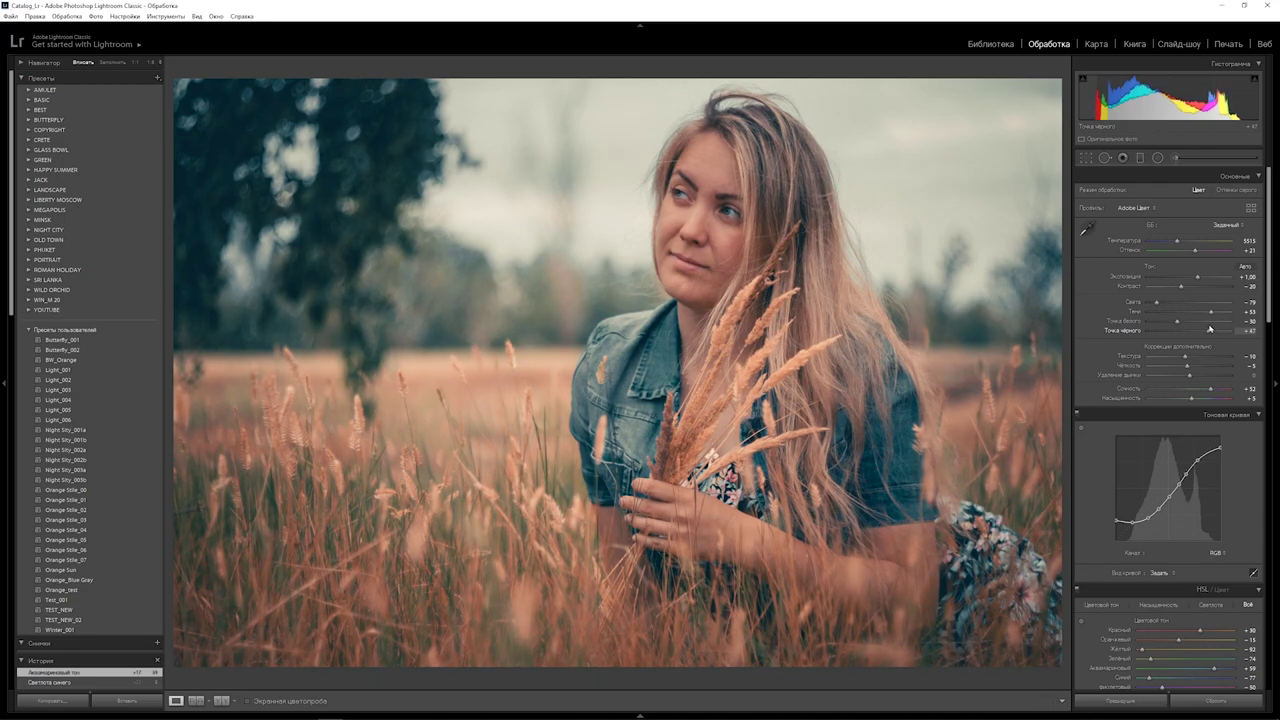
pyautogui.moveTo(1208, 329); pyautogui.dragTo(1205, 334)
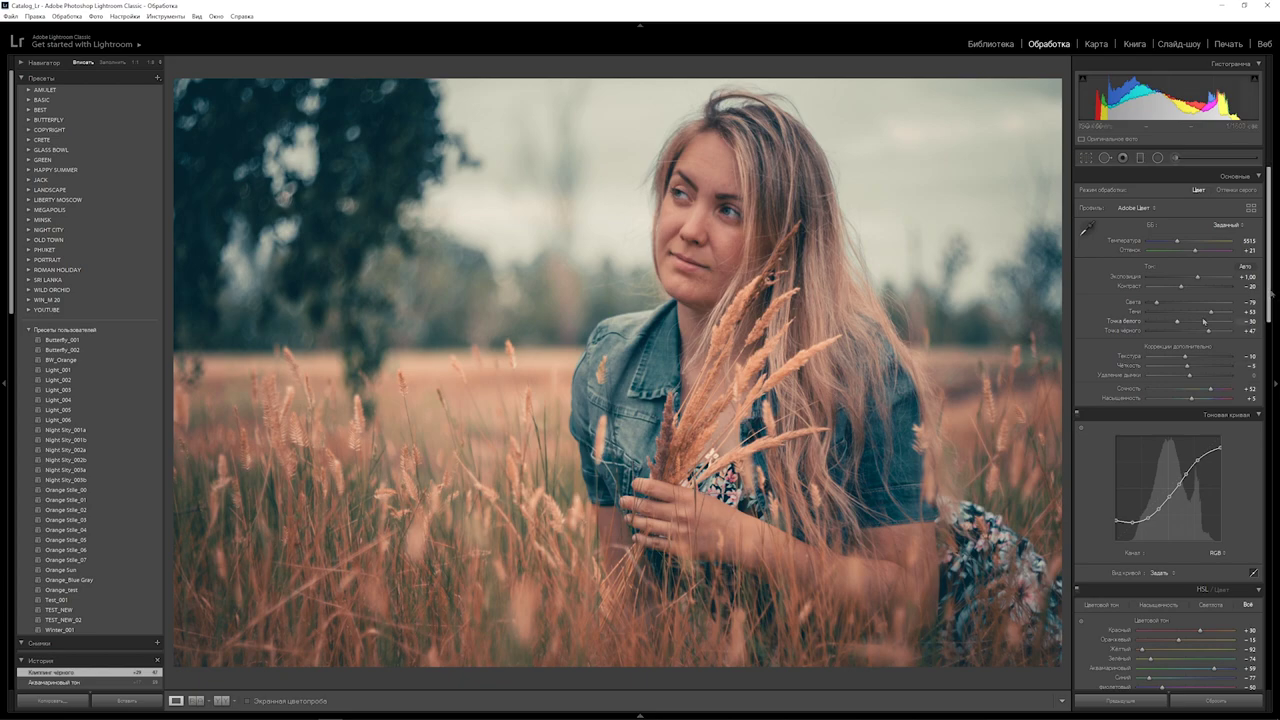
pyautogui.moveTo(1213, 311); pyautogui.dragTo(1214, 305)
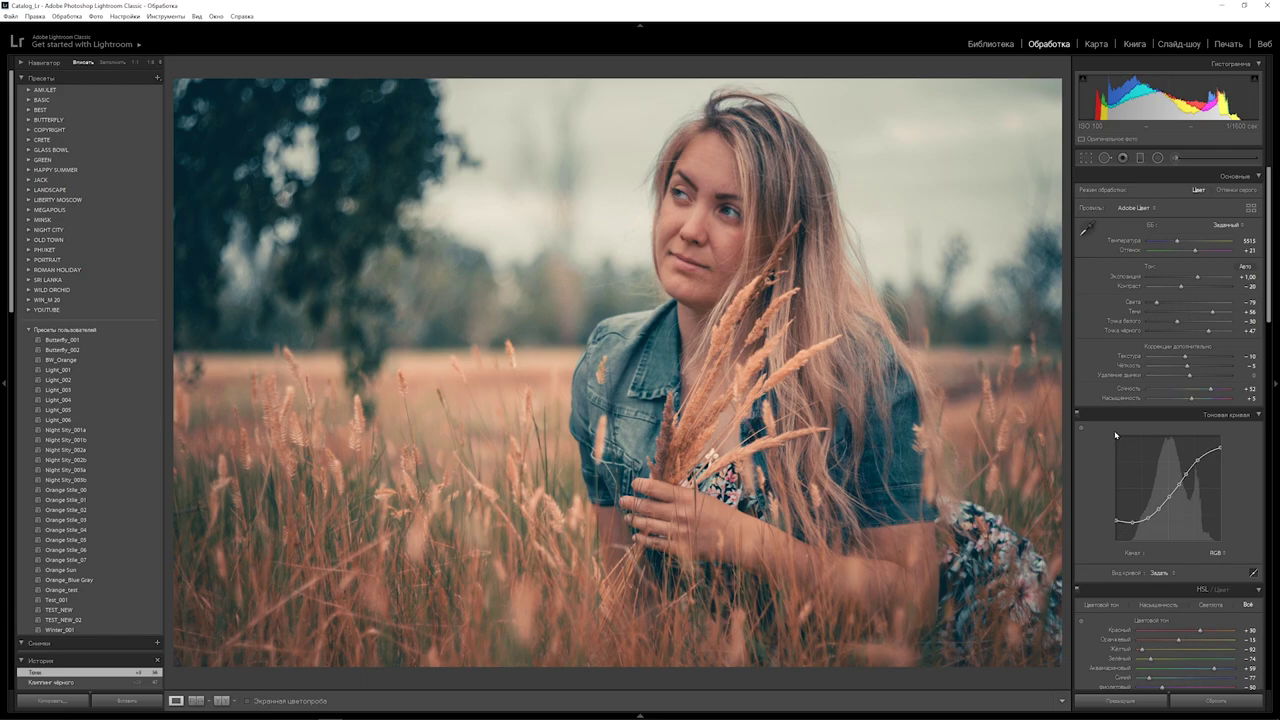
pyautogui.press('\\')
pyautogui.press('\\')
pyautogui.press('\\')
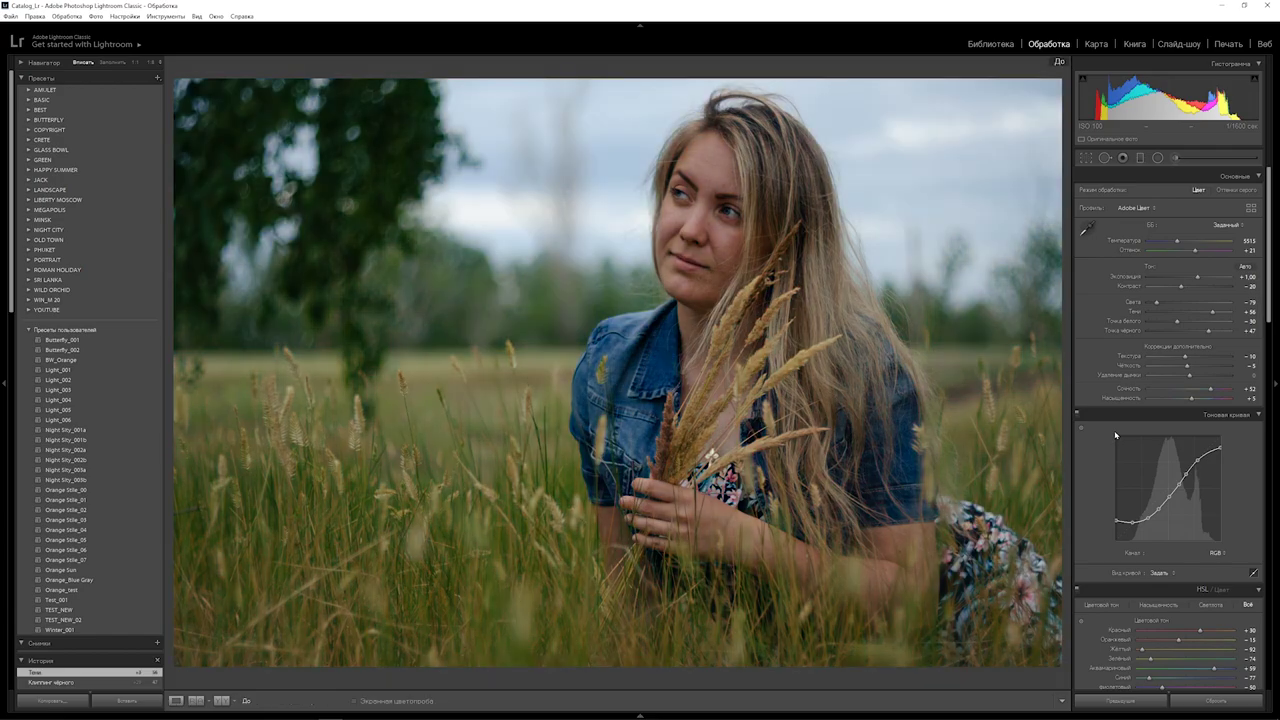
pyautogui.press('\\')
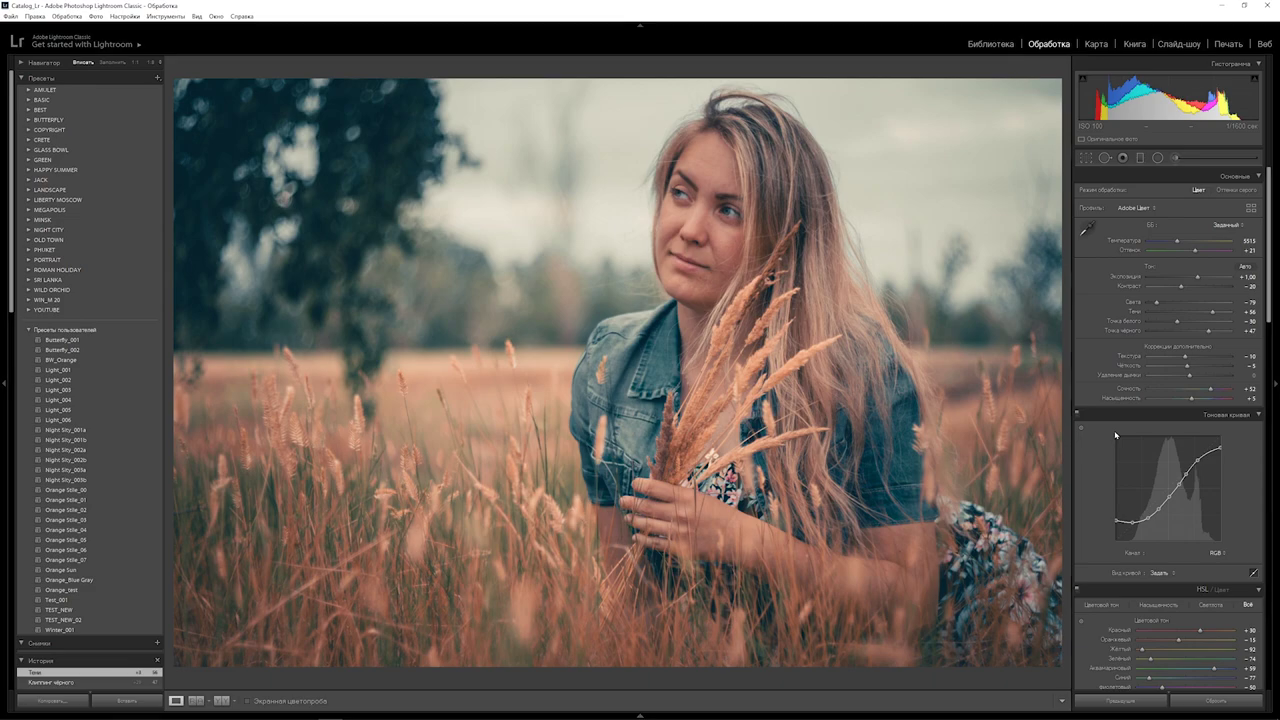